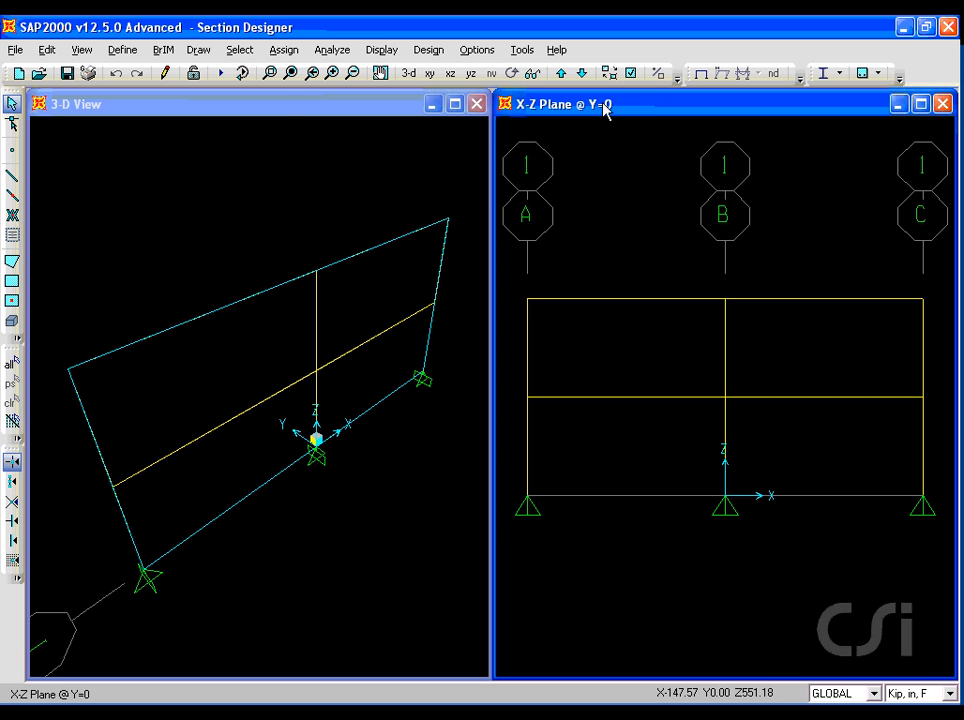
- Add a new frame section property of type Other using the Section Designer option
left_click(126, 52)
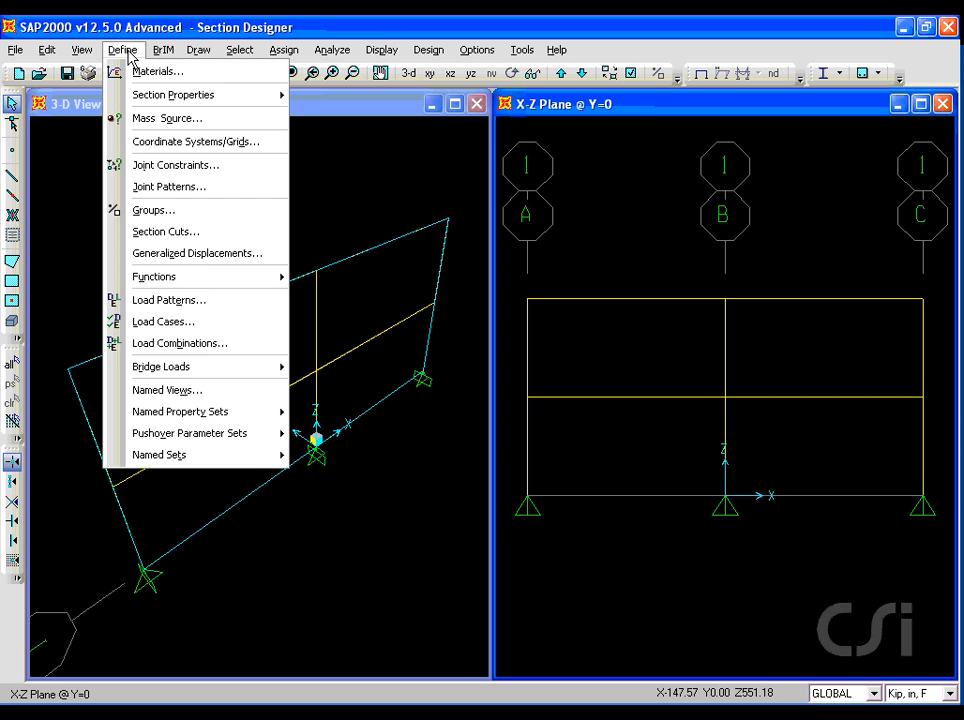
mouse_move(271, 97)
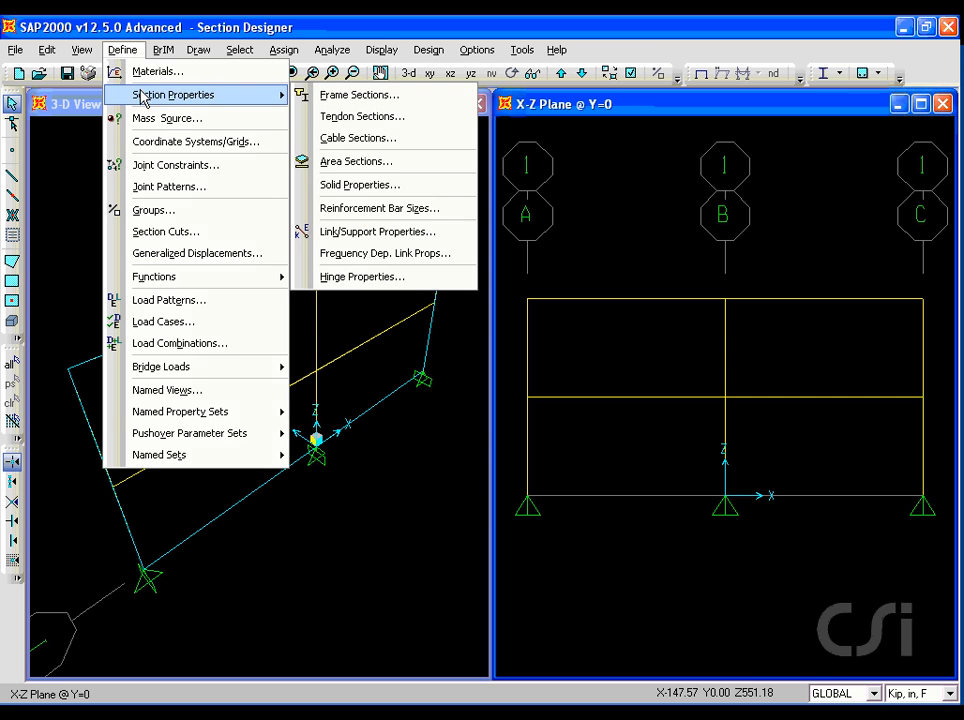
left_click(349, 96)
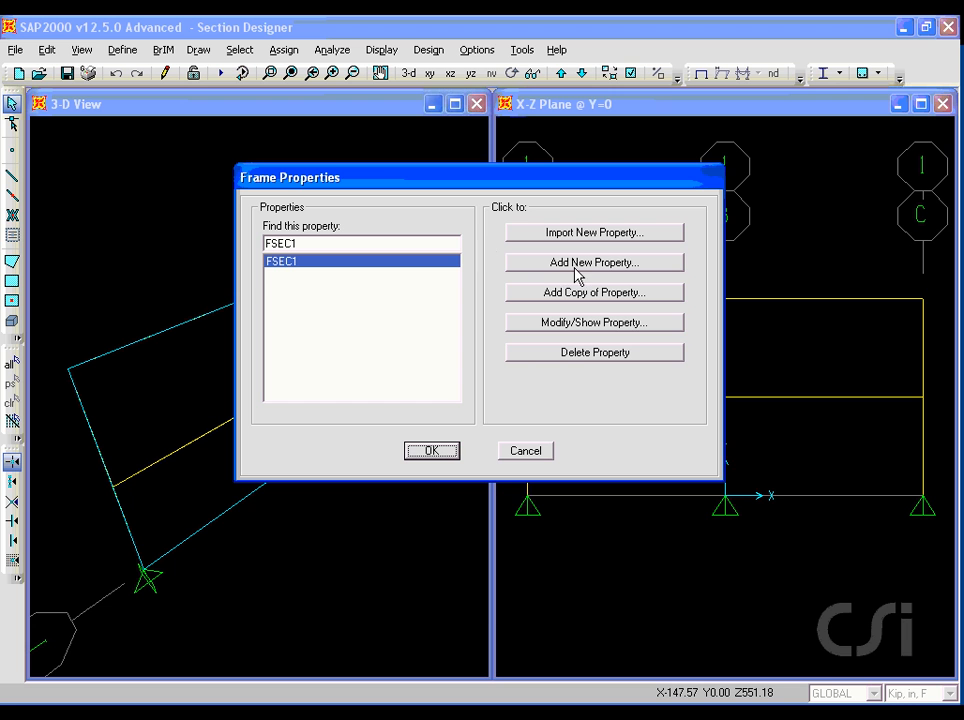
left_click(585, 264)
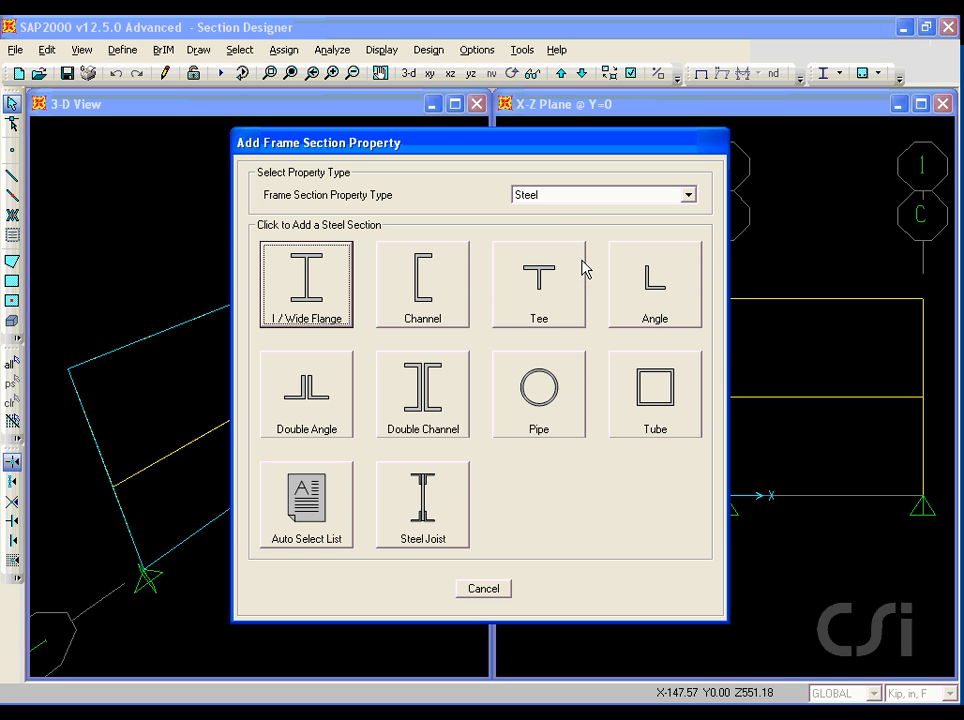
left_click(590, 197)
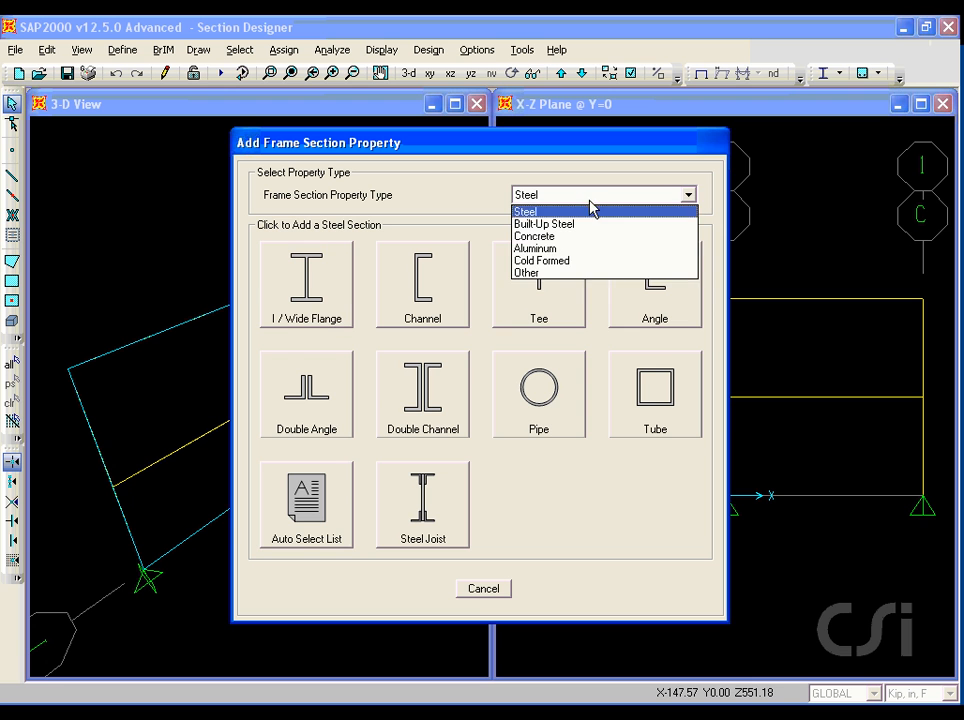
left_click(540, 273)
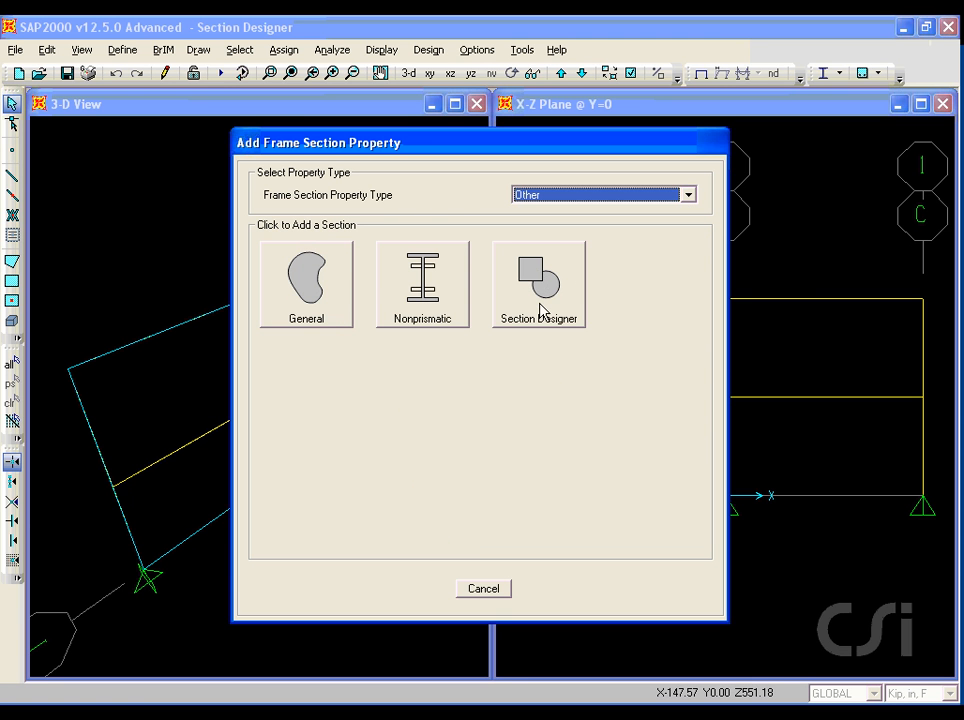
left_click(541, 311)
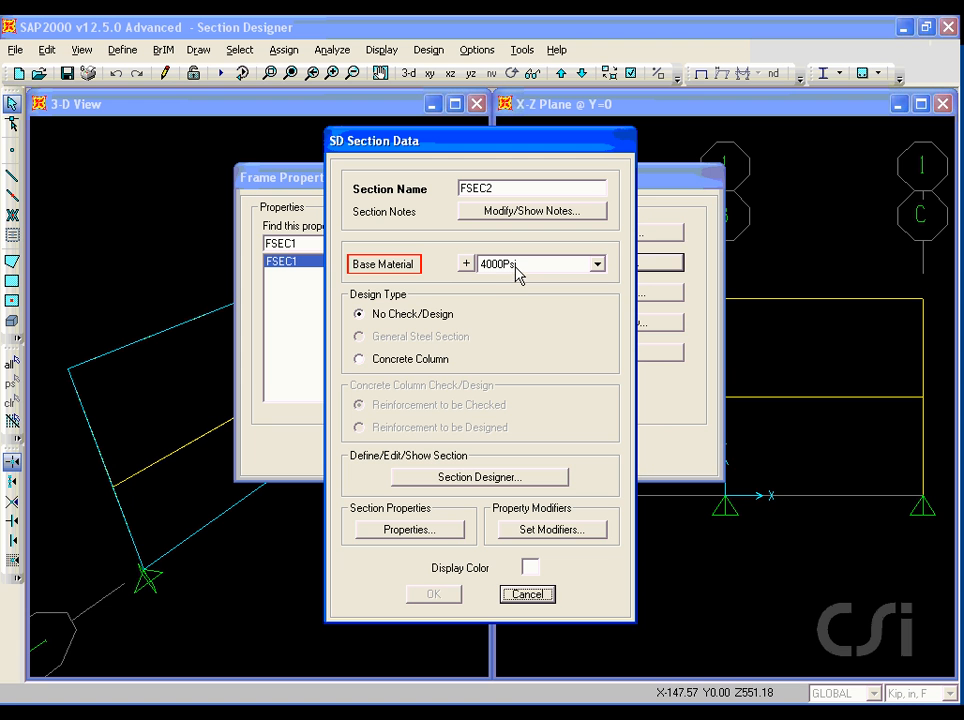
- Set the section's base material to 4000Psi and its design type to Concrete Column with Reinforcement to be Checked
left_click(517, 268)
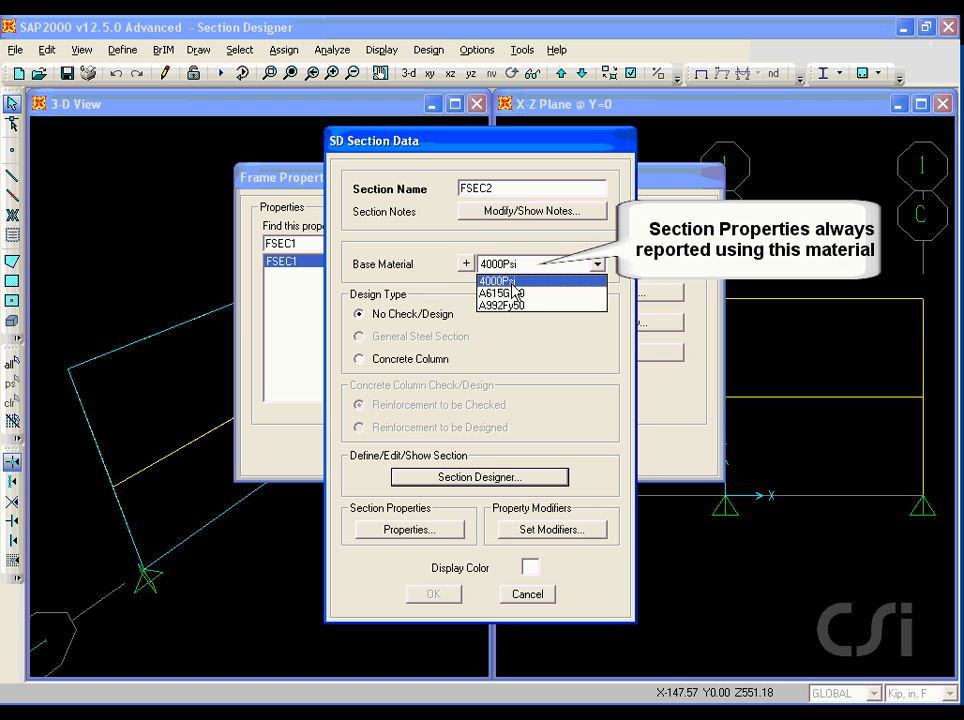
left_click(513, 281)
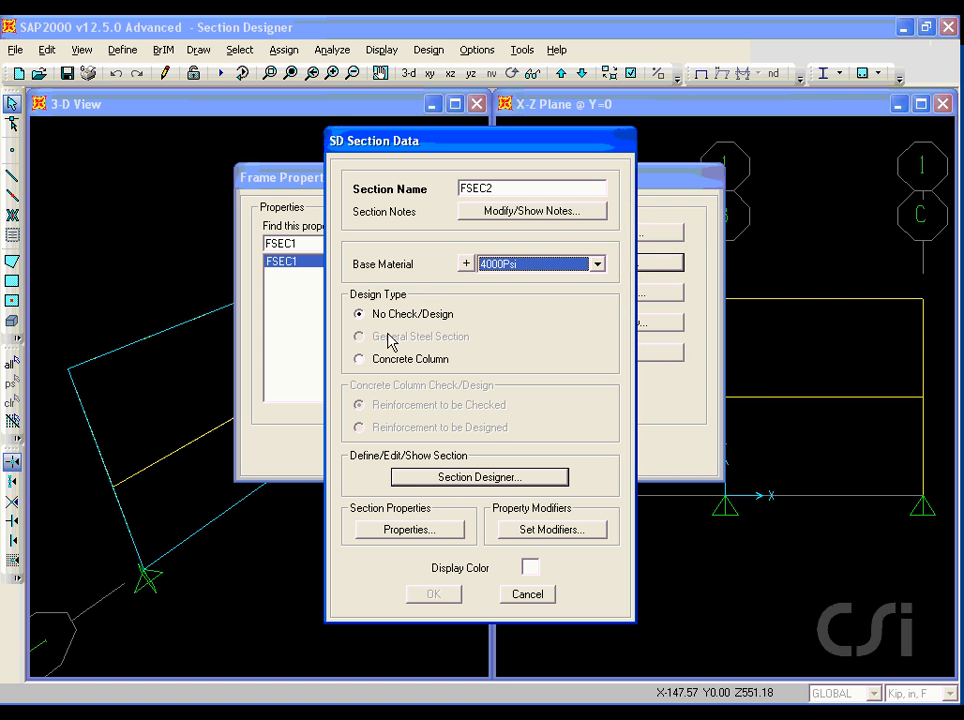
left_click(358, 362)
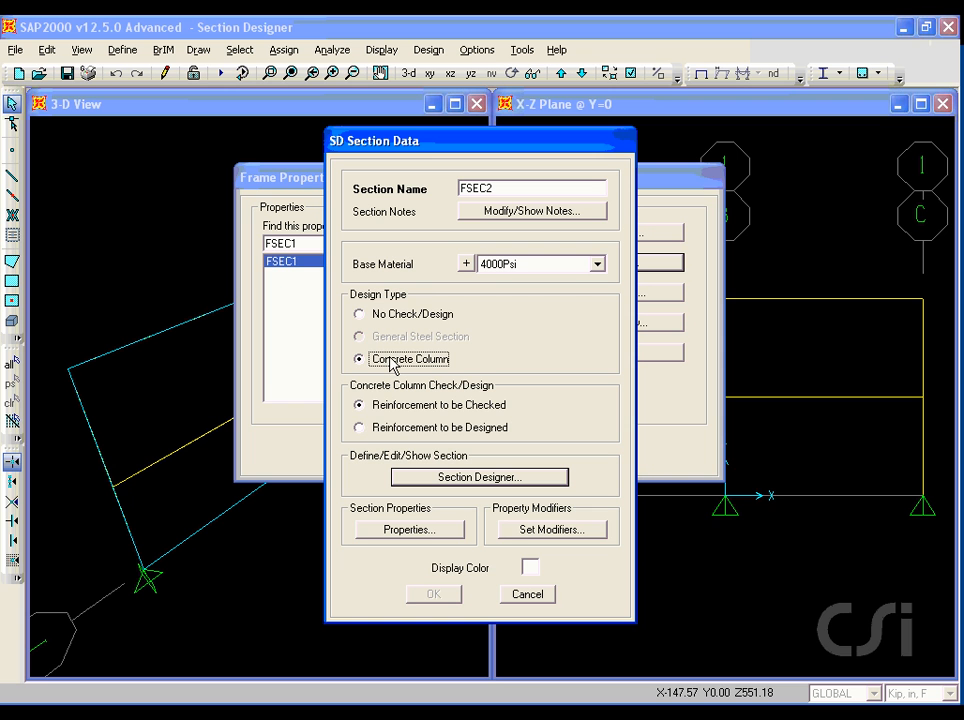
left_click(361, 433)
left_click(360, 406)
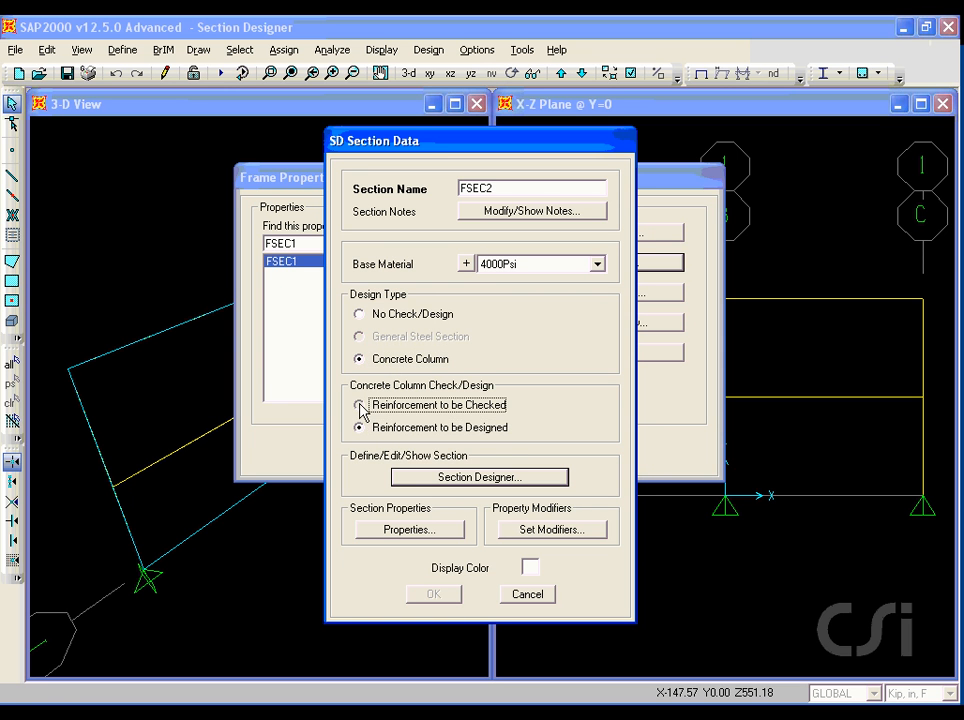
- Open the section for drawing in Section Designer and place a steel channel shape centred on the origin
left_click(472, 478)
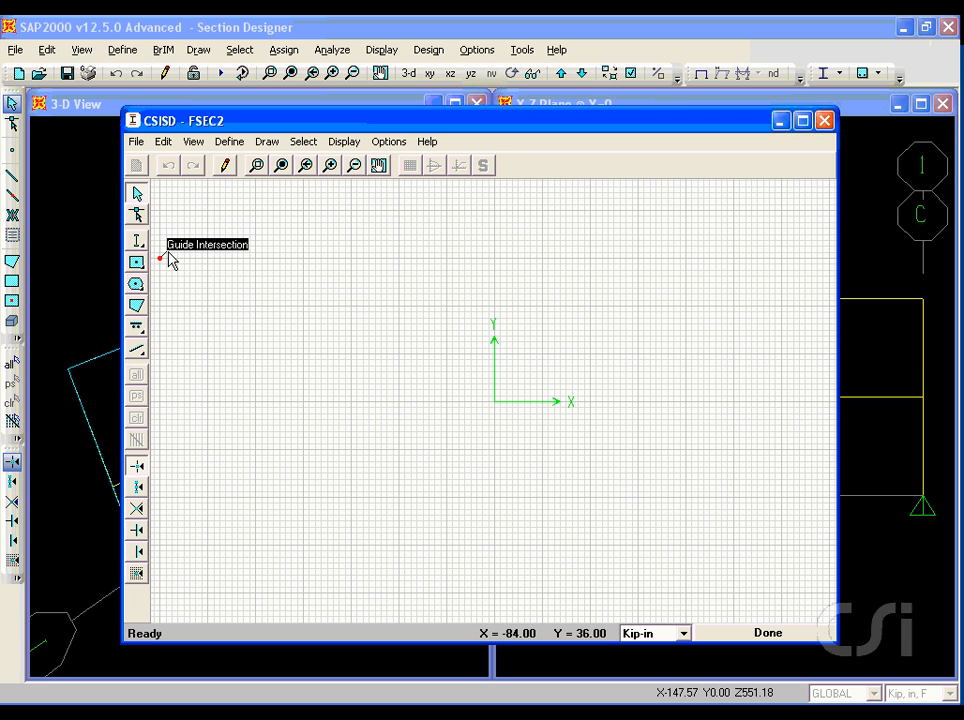
left_click(139, 241)
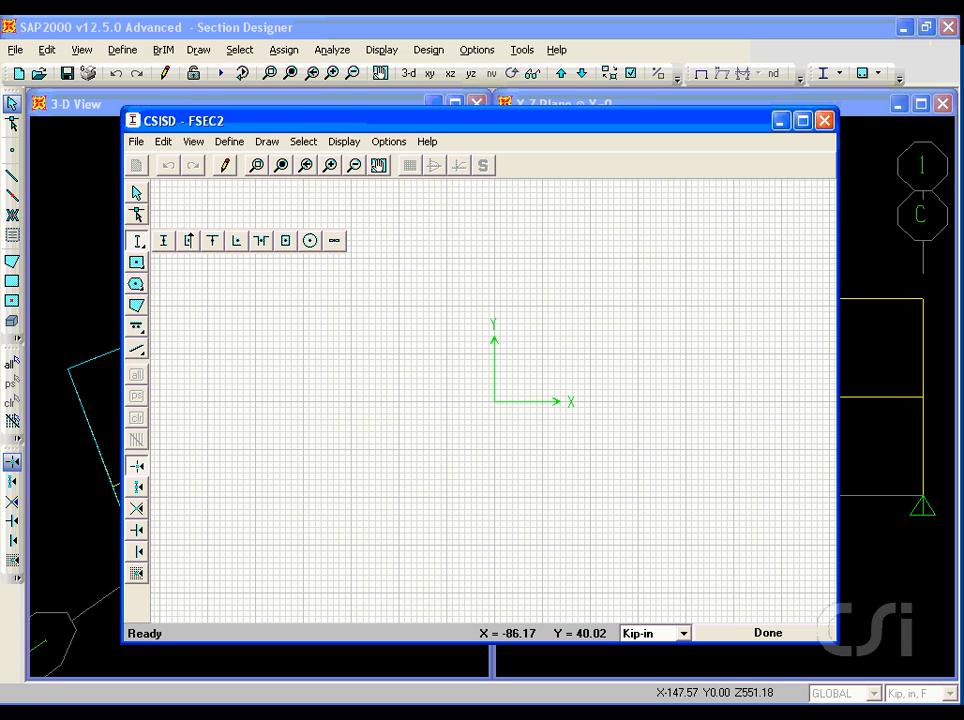
left_click(187, 240)
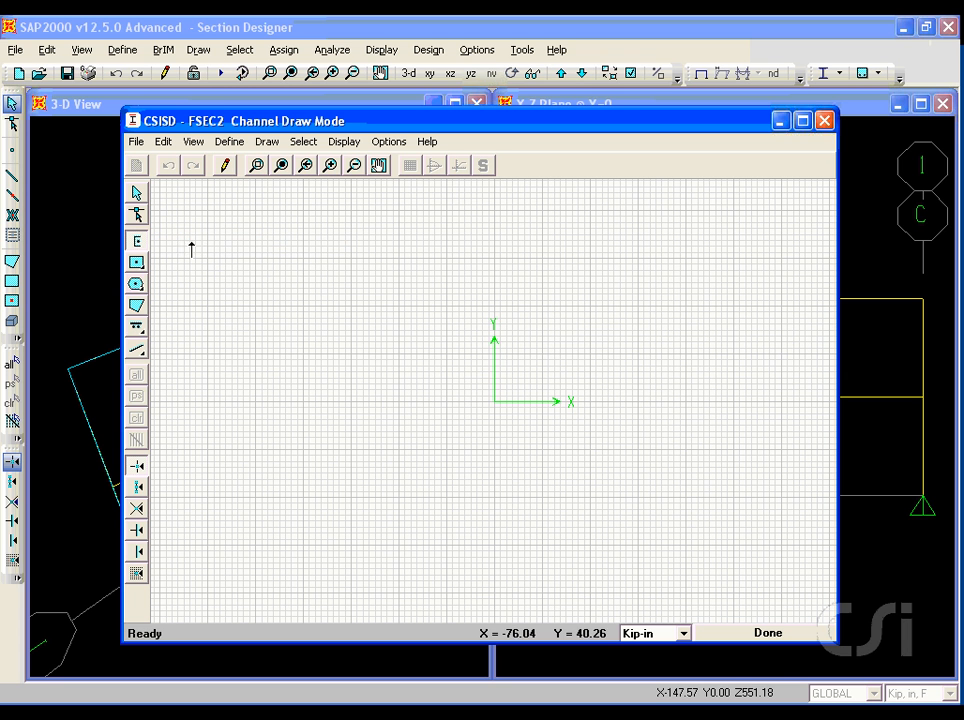
left_click(493, 401)
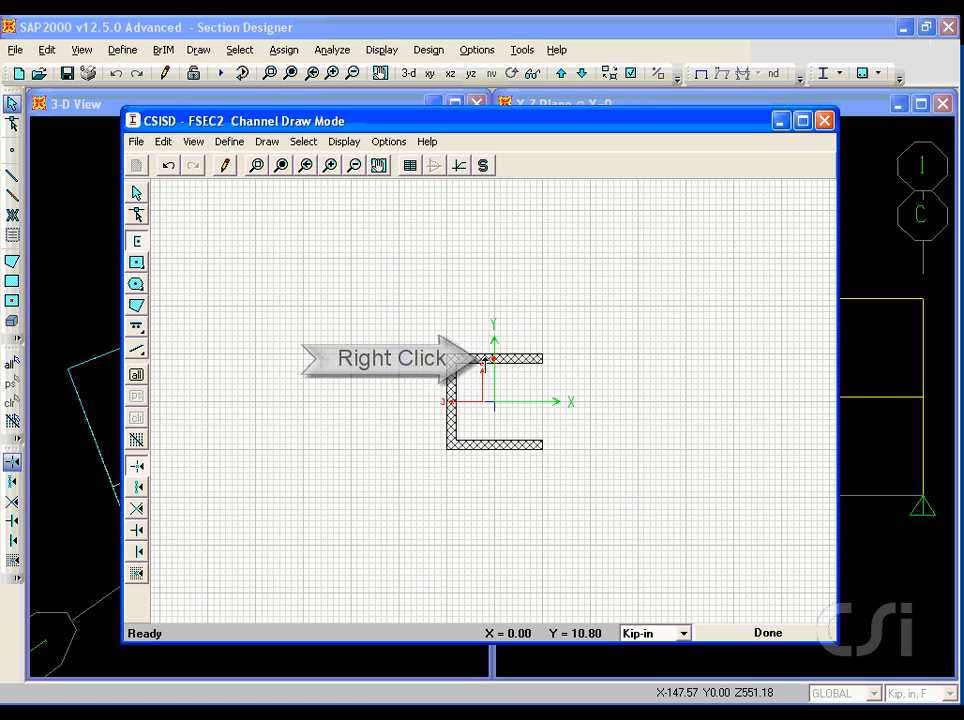
- Set the channel's material to A992Fy50 in its shape properties
right_click(483, 358)
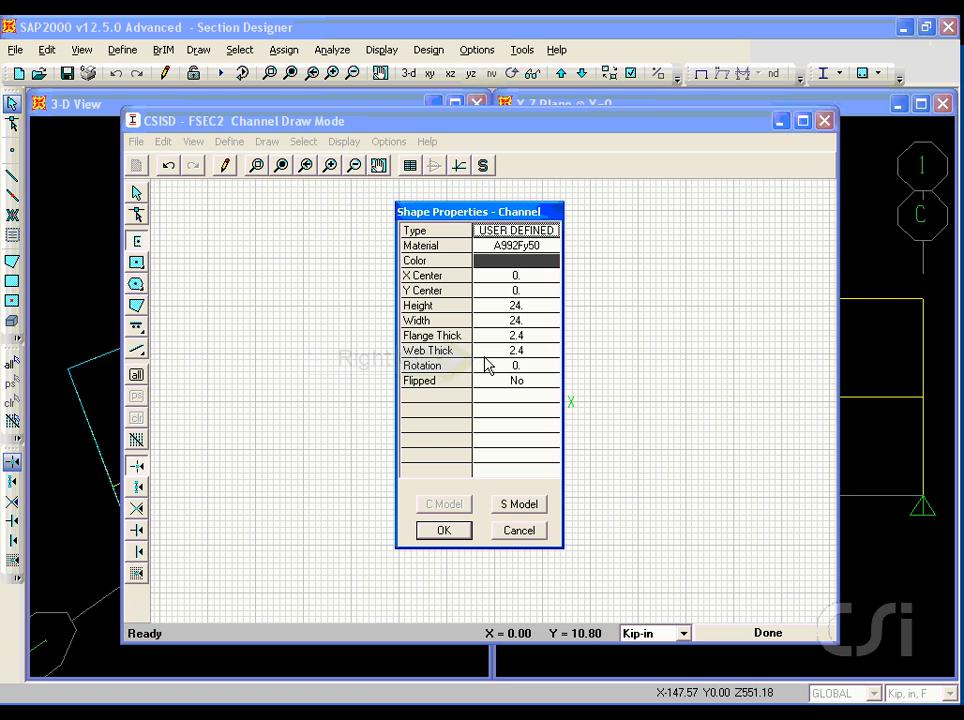
left_click(516, 246)
left_click(549, 248)
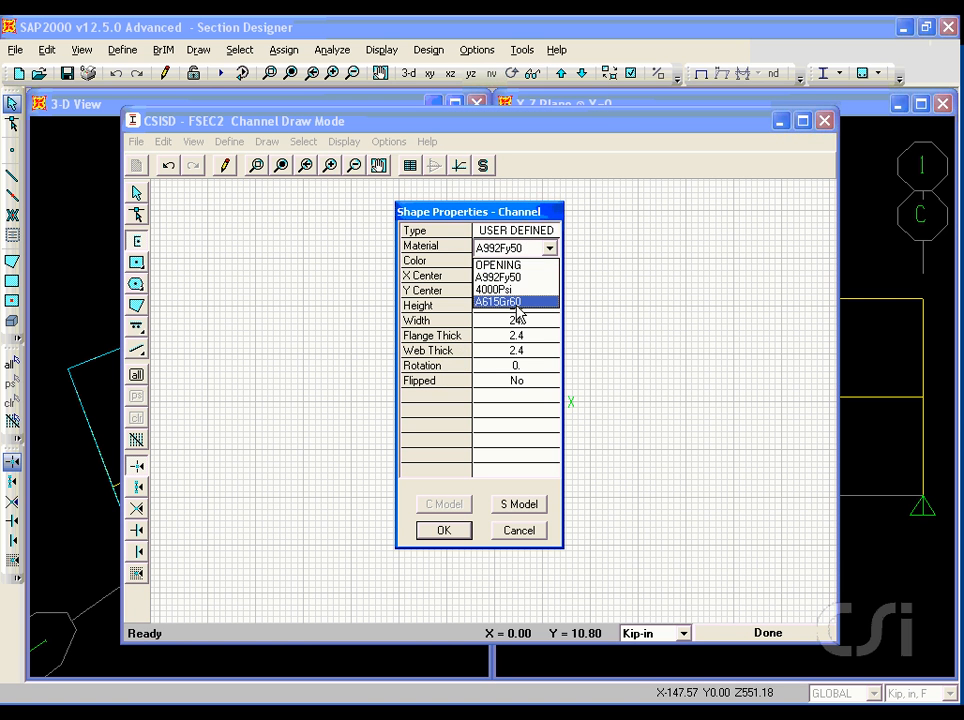
left_click(510, 276)
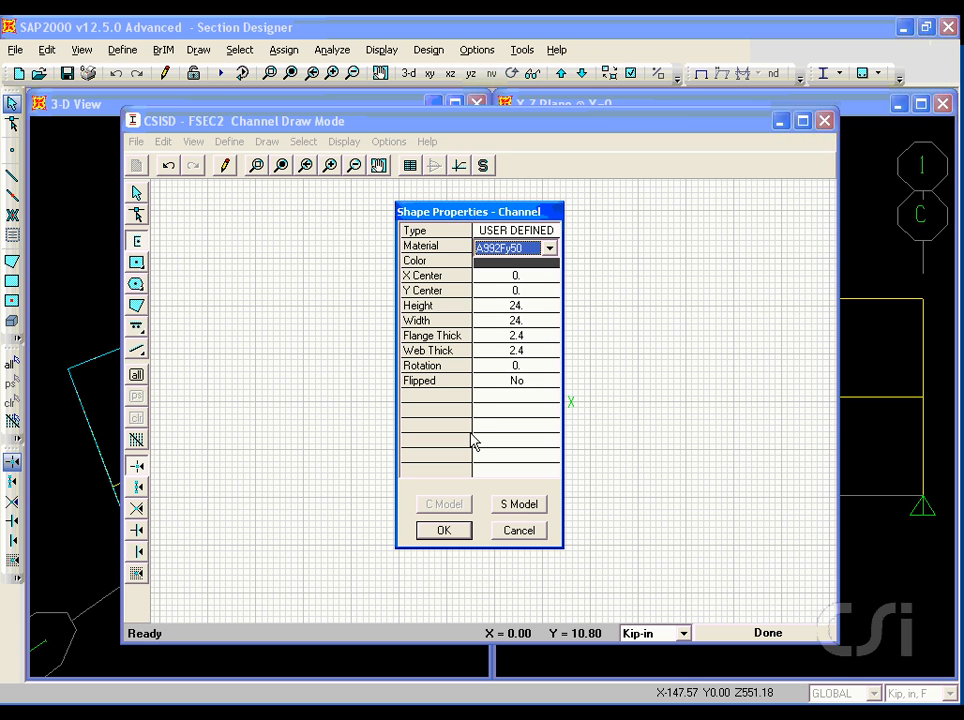
left_click(443, 531)
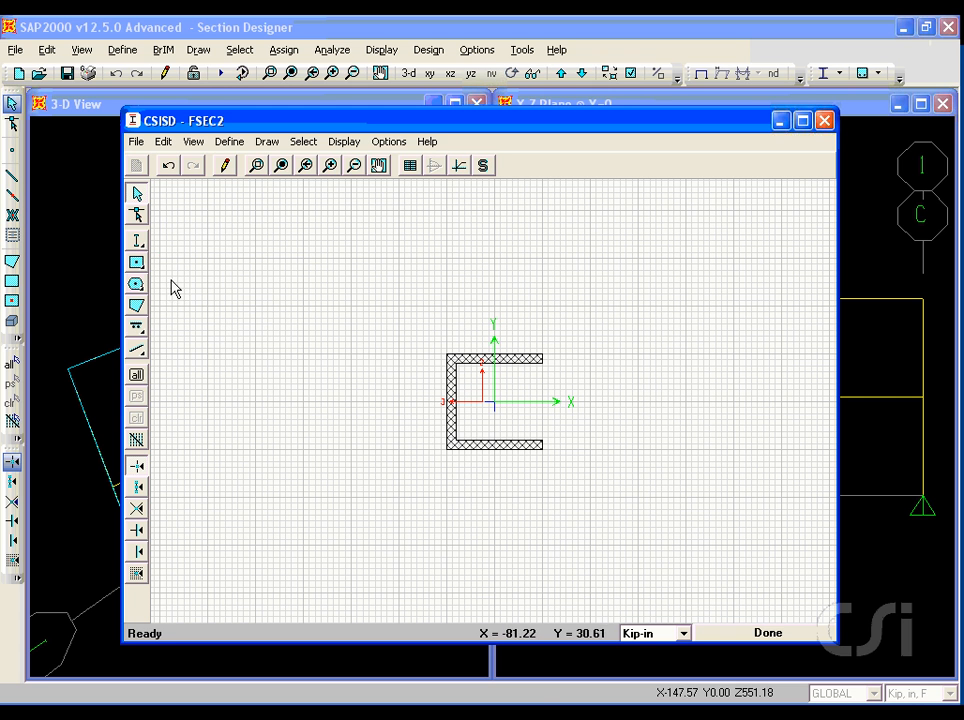
- Draw a solid circle about 24 in in diameter, centred at about X -48, Y 0
left_click(138, 264)
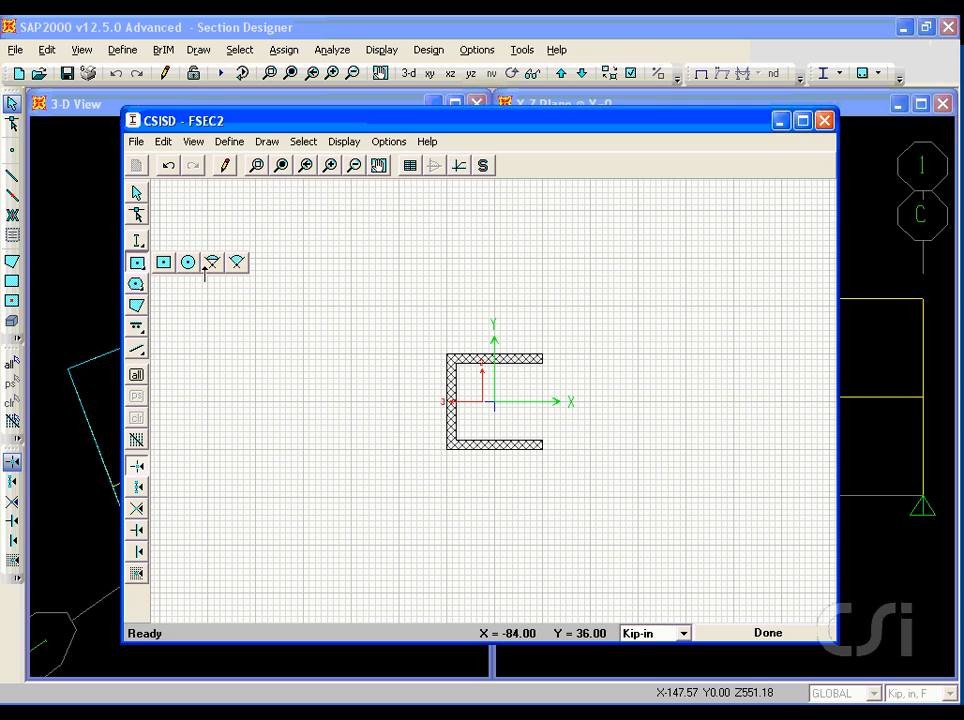
left_click(188, 262)
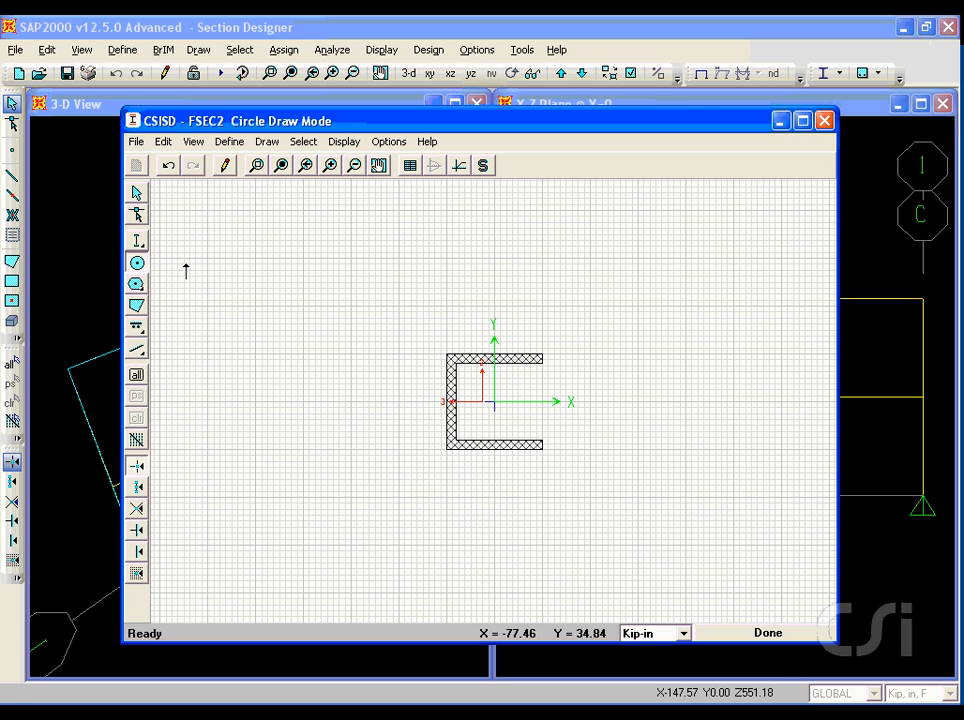
left_click(303, 402)
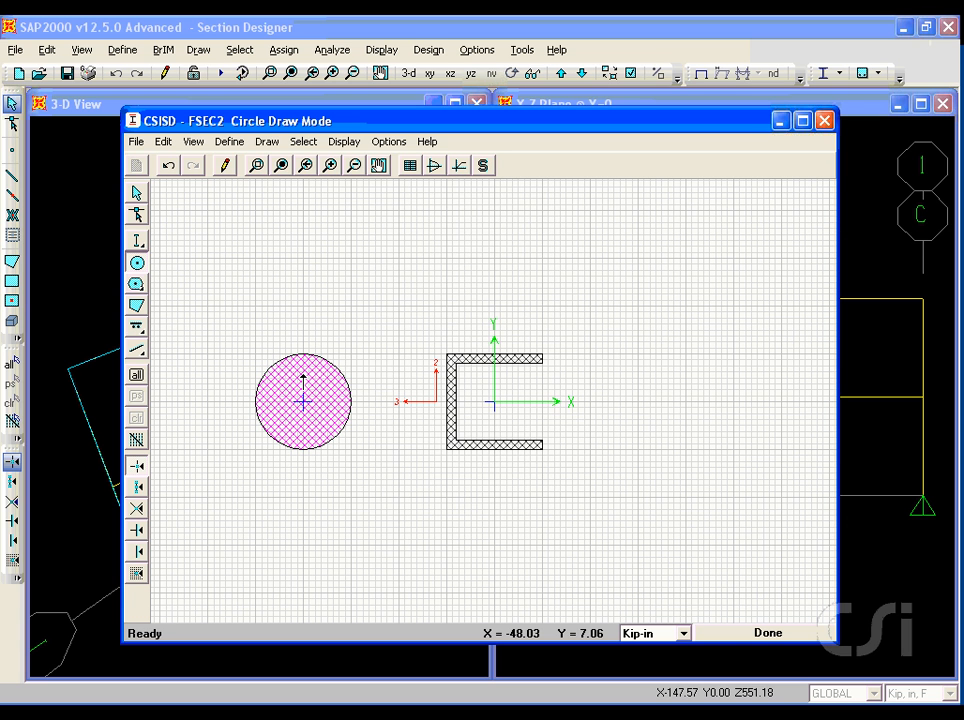
- Turn on reinforcing for the solid circle and set its diameter to 36 in
right_click(303, 380)
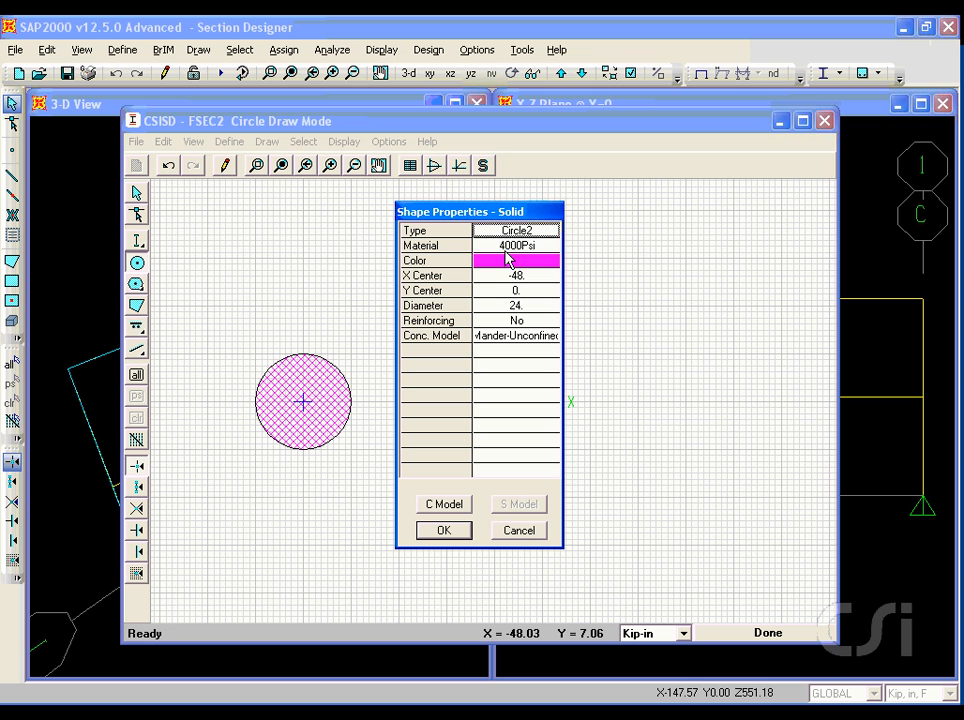
left_click(521, 322)
left_click(549, 323)
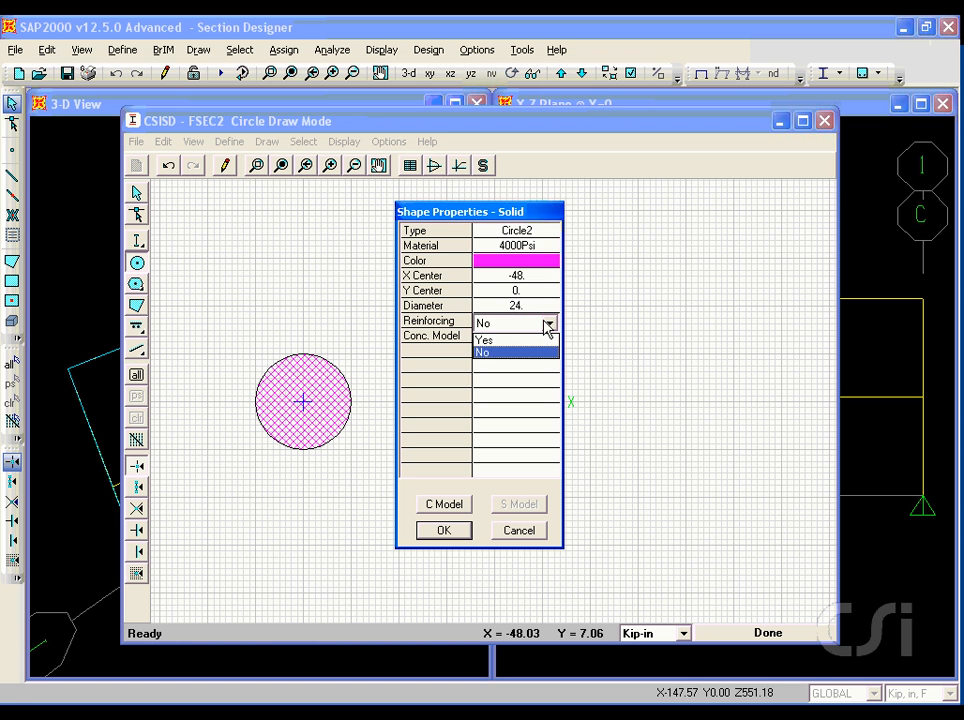
left_click(537, 342)
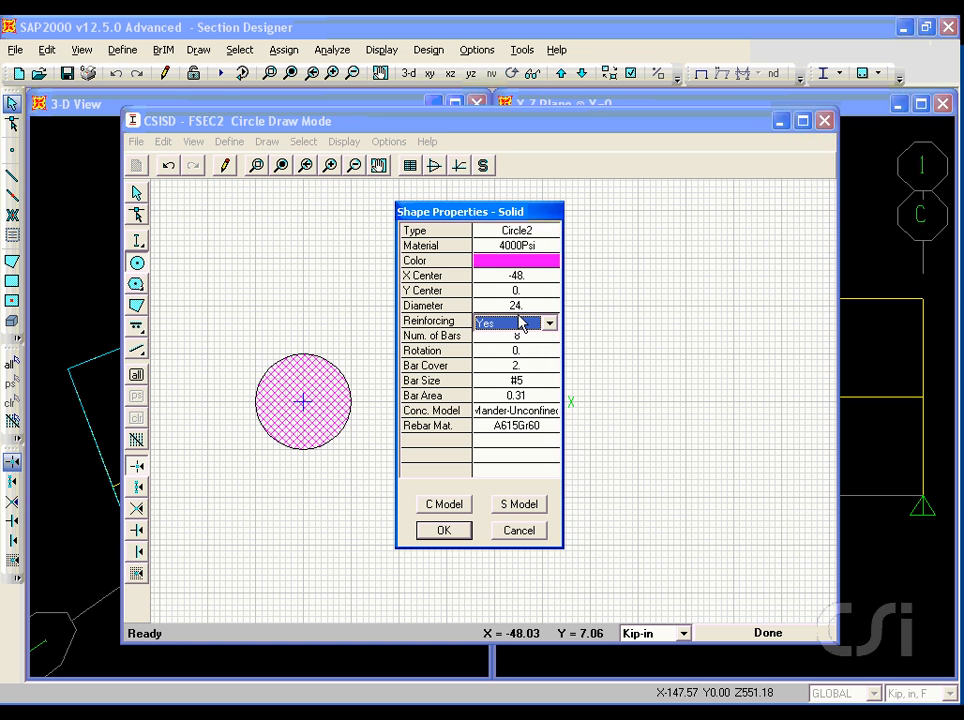
left_click(516, 305)
double_click(516, 305)
type("3")
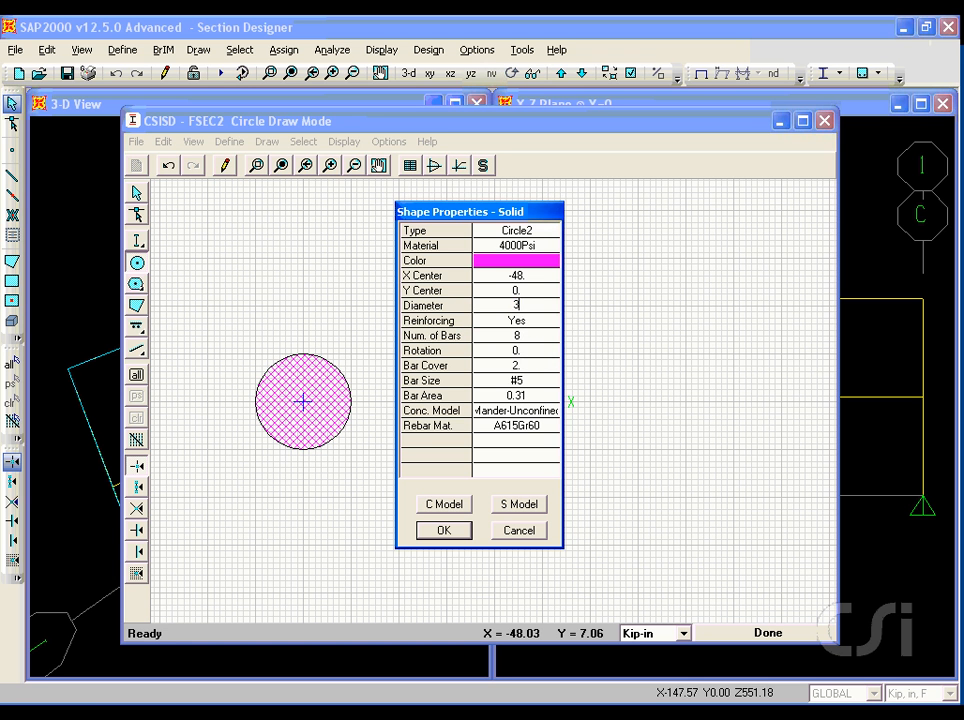
type("6")
left_click(447, 531)
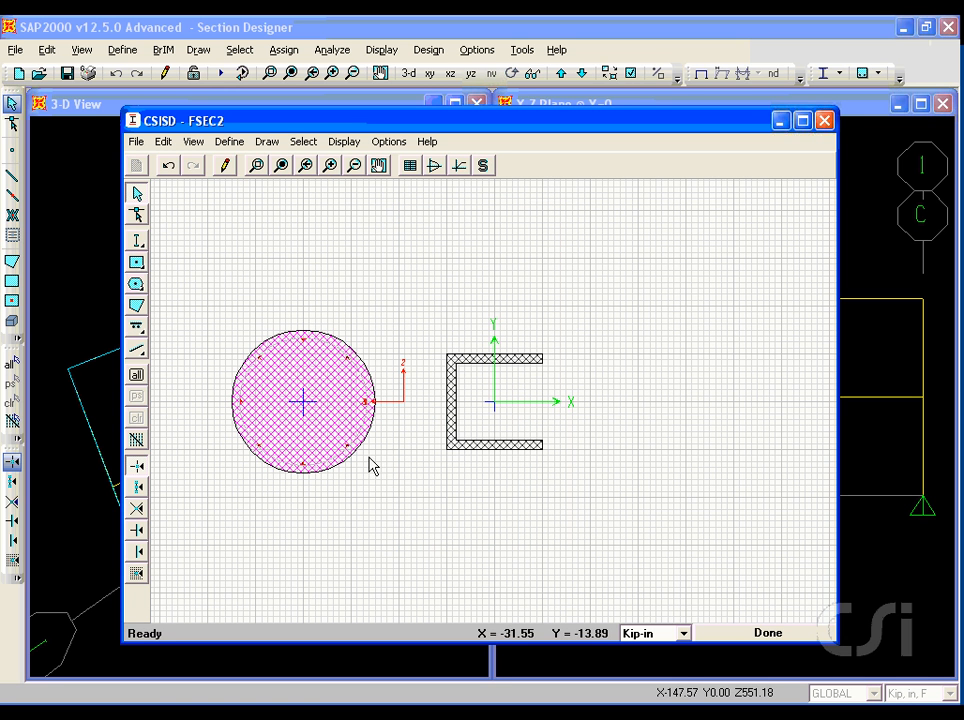
- Draw an irregular five-sided solid polygon on the positive X side of the channel, clear of its open end
left_click(138, 310)
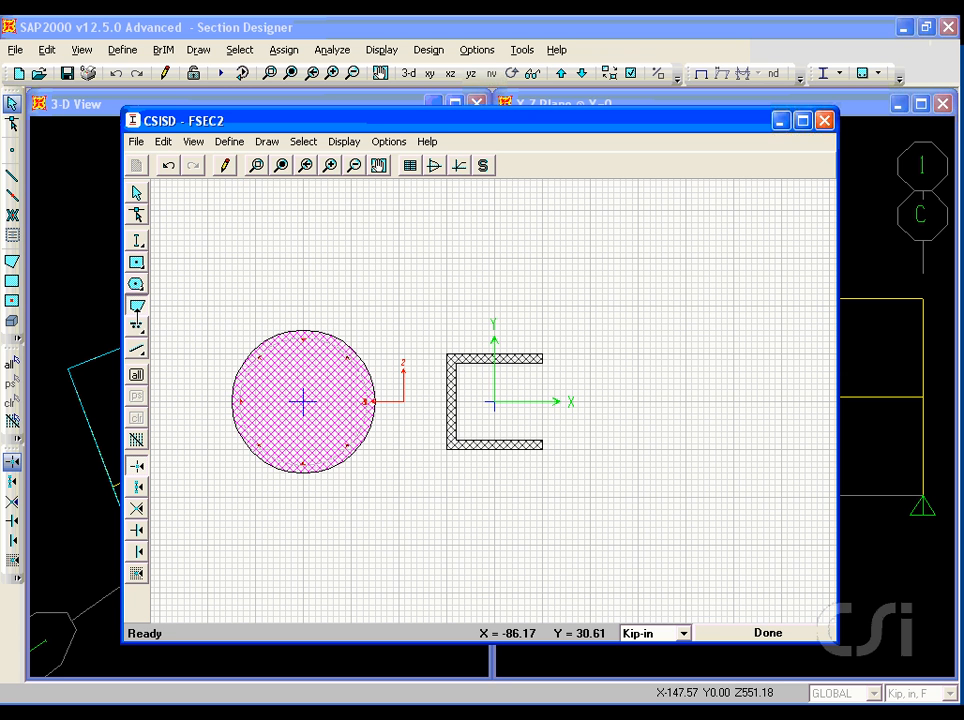
left_click(590, 305)
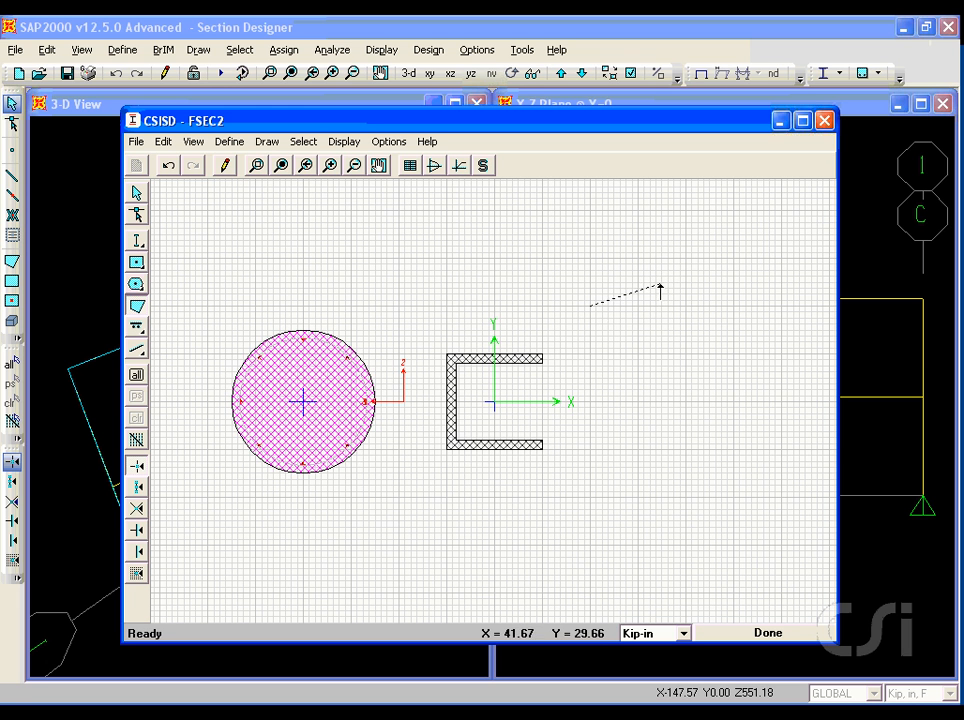
left_click(750, 255)
left_click(828, 353)
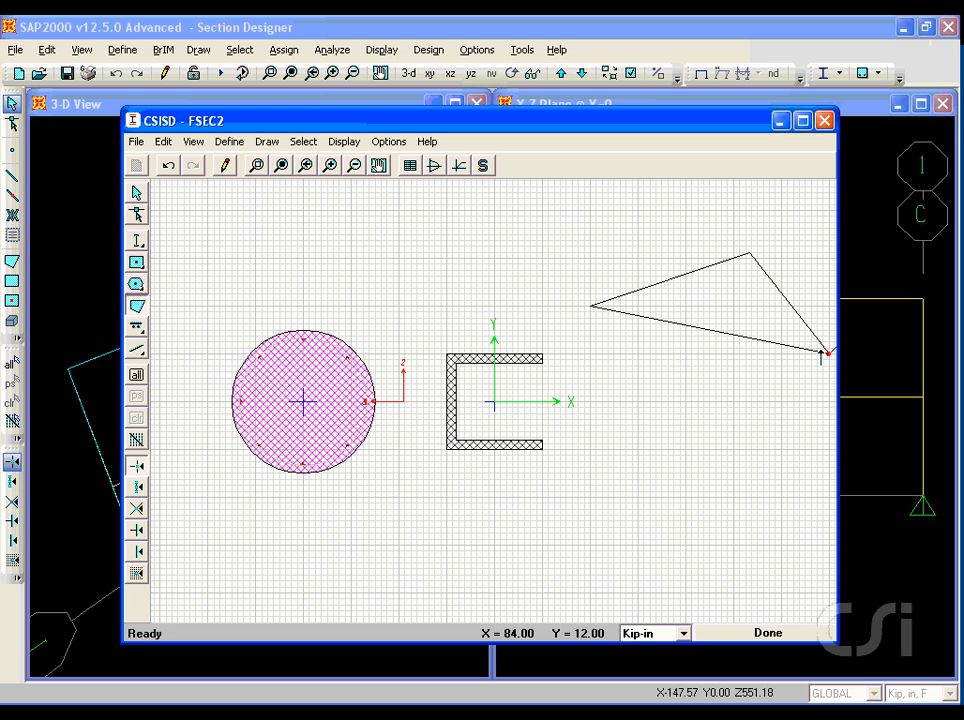
left_click(697, 431)
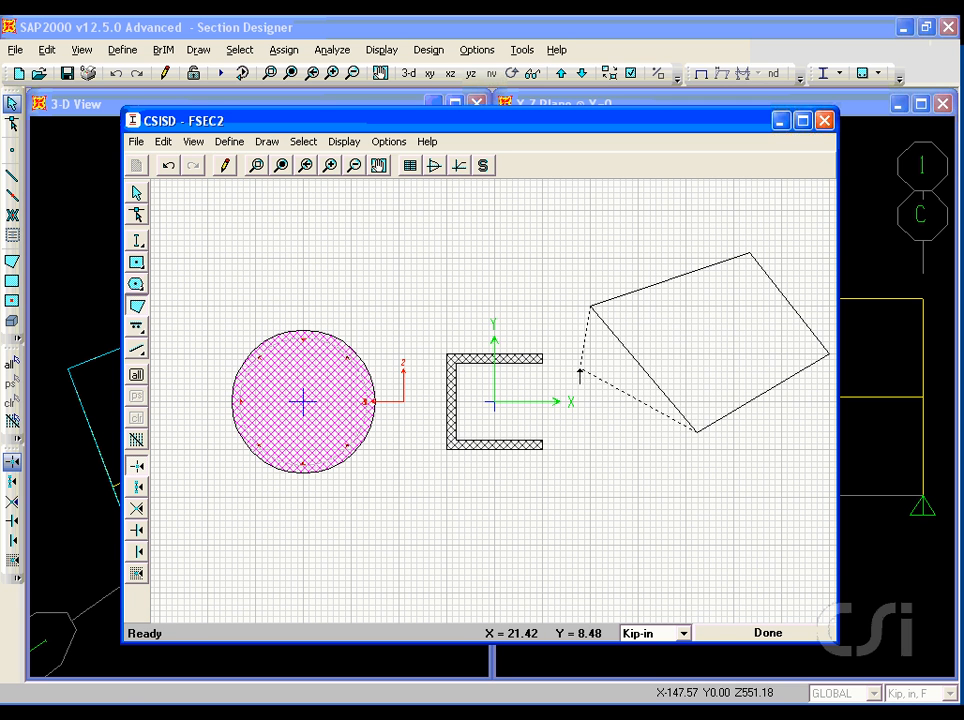
double_click(572, 371)
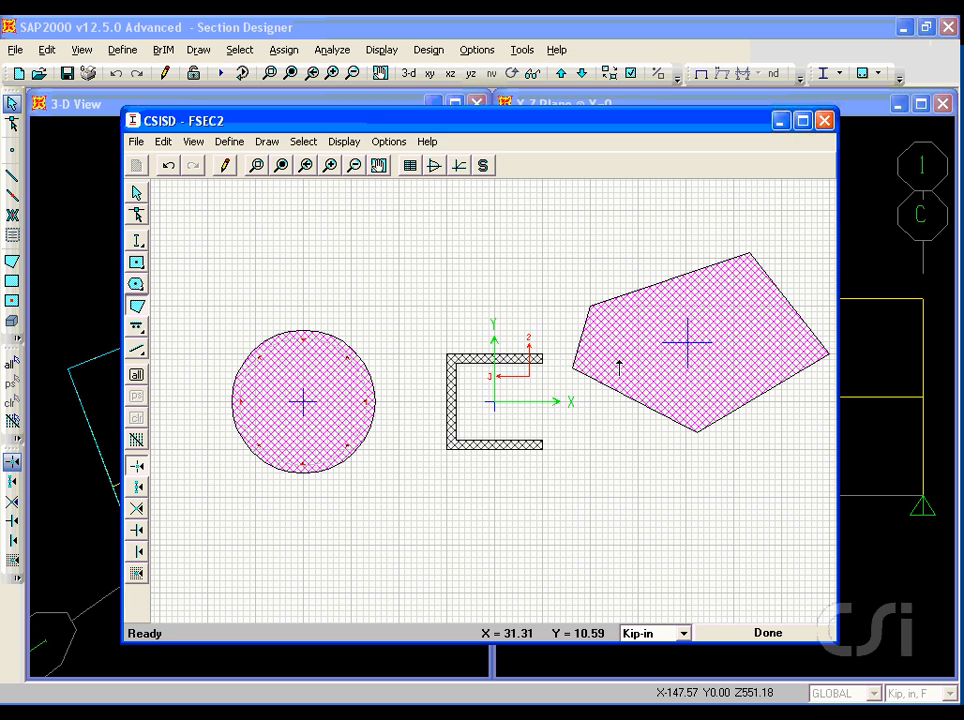
- Turn on reinforcing for the five-sided polygon in its shape properties
right_click(617, 365)
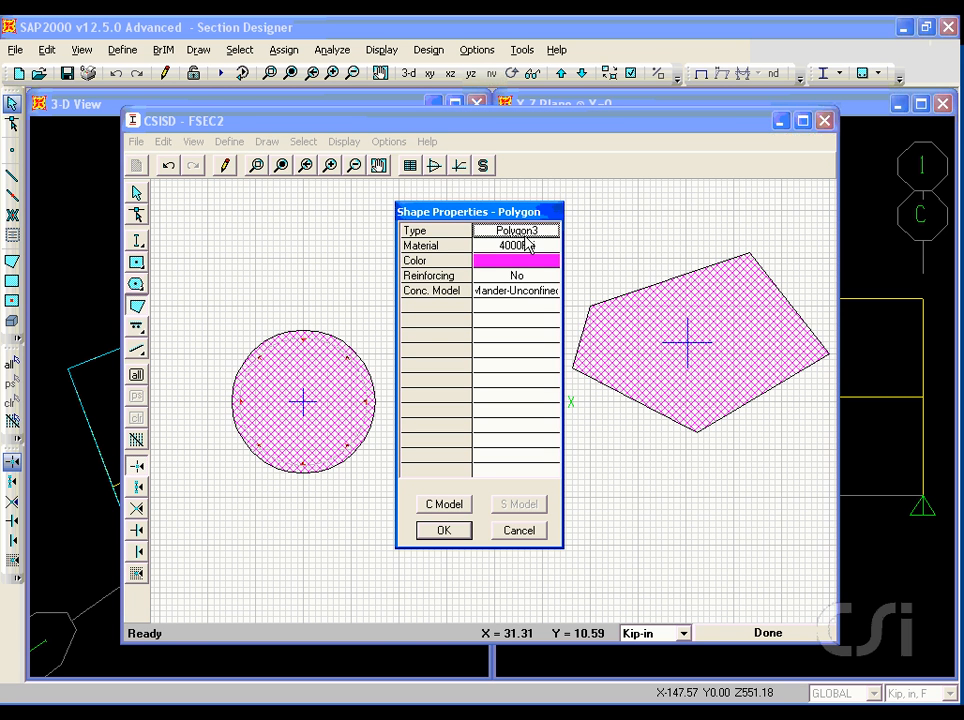
left_click(527, 281)
left_click(530, 281)
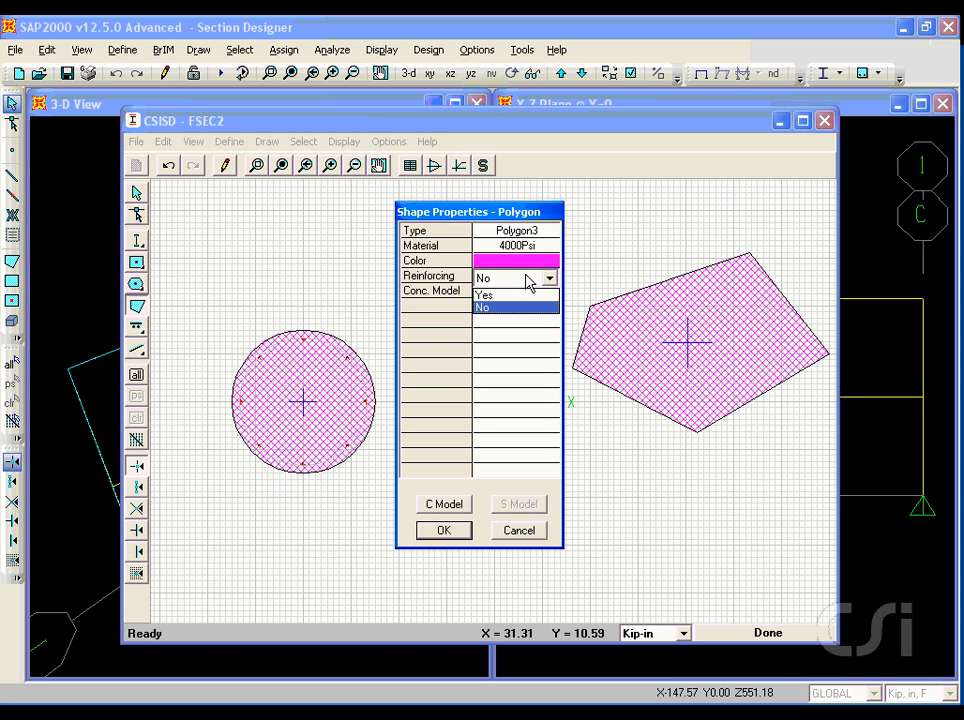
left_click(516, 296)
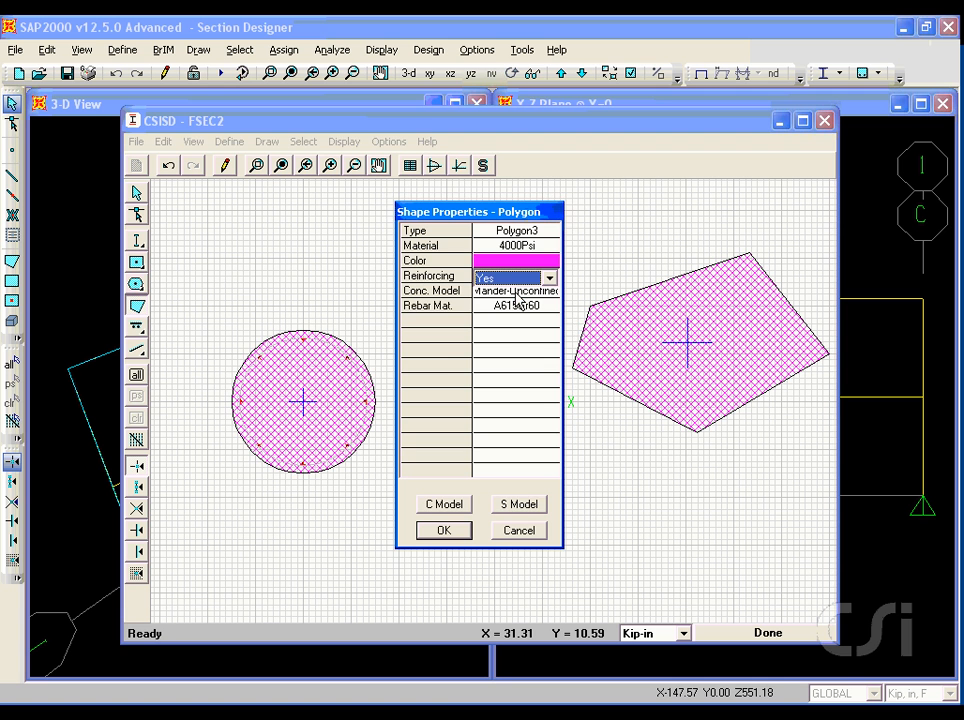
left_click(446, 531)
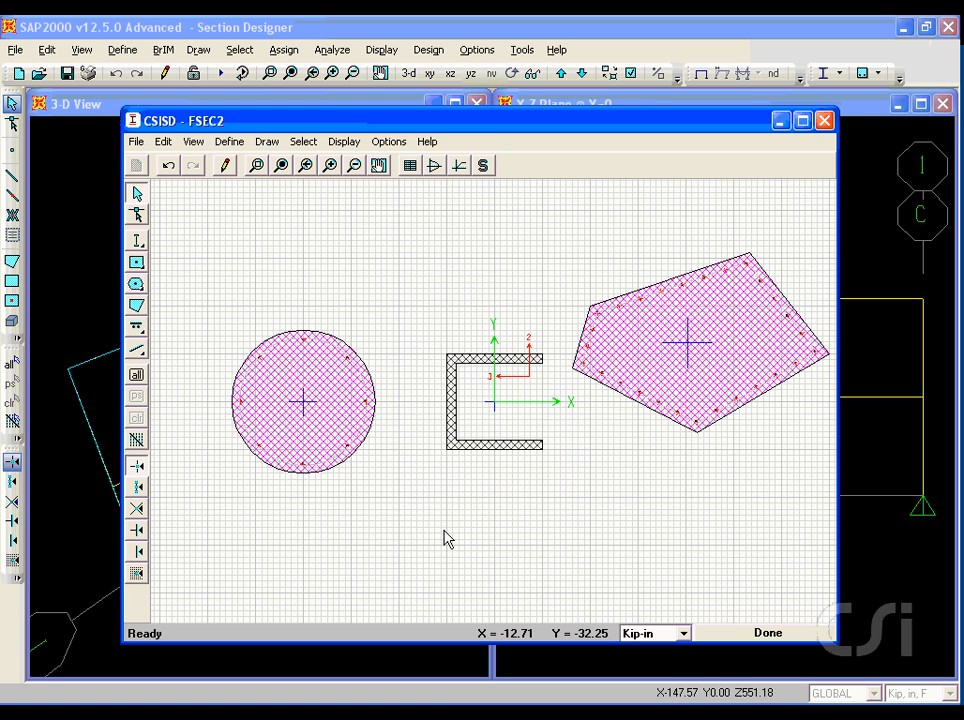
- Reshape the section by moving the whole reinforced polygon slightly closer to the channel and lower
left_click(139, 215)
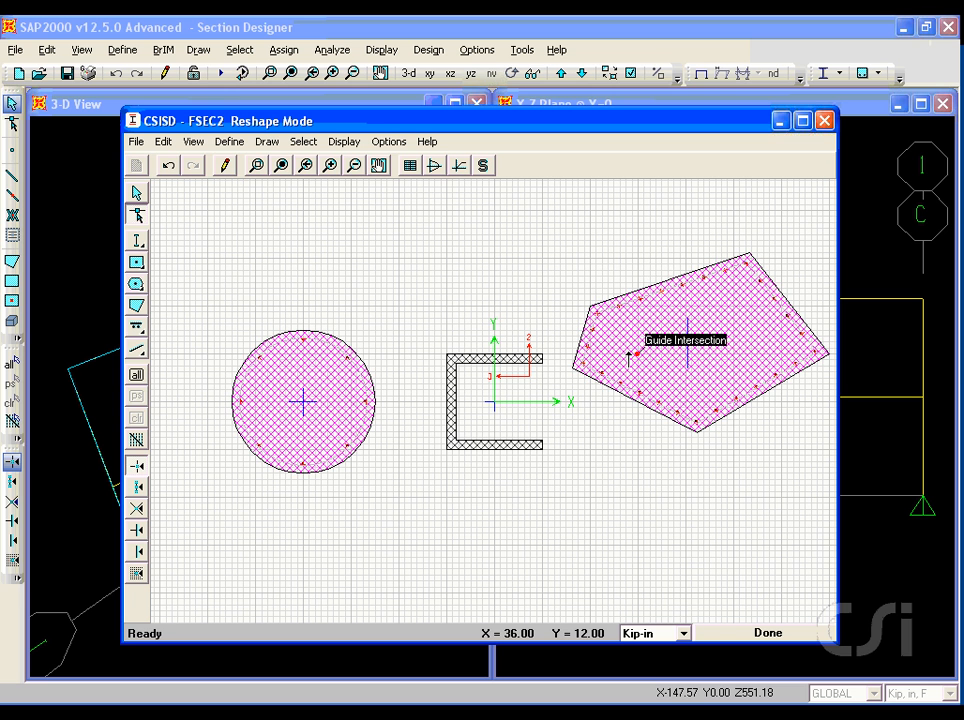
left_click(629, 357)
left_click_drag(629, 352, 642, 402)
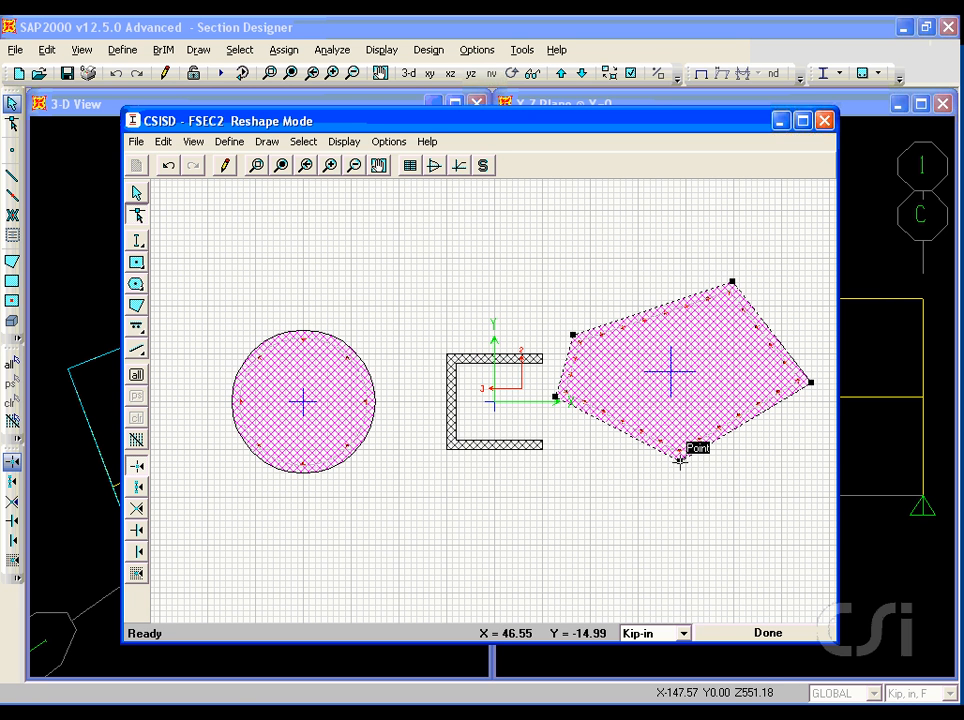
- Move the polygon's lowest vertex to about X 37, Y -19 and view its coordinates without changing them
left_click_drag(680, 462, 645, 490)
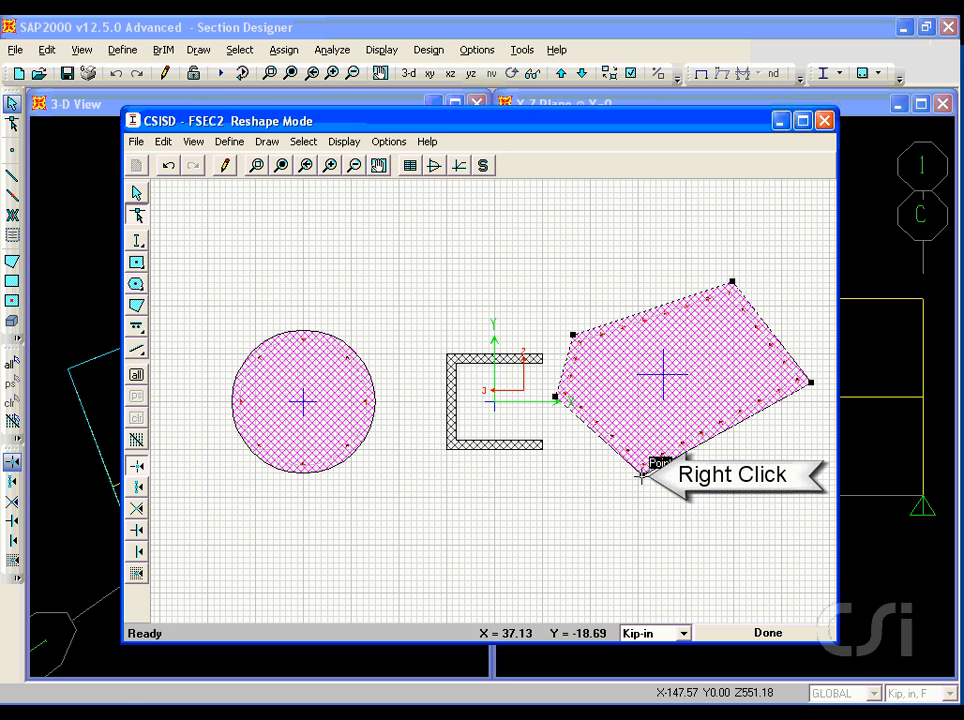
right_click(642, 476)
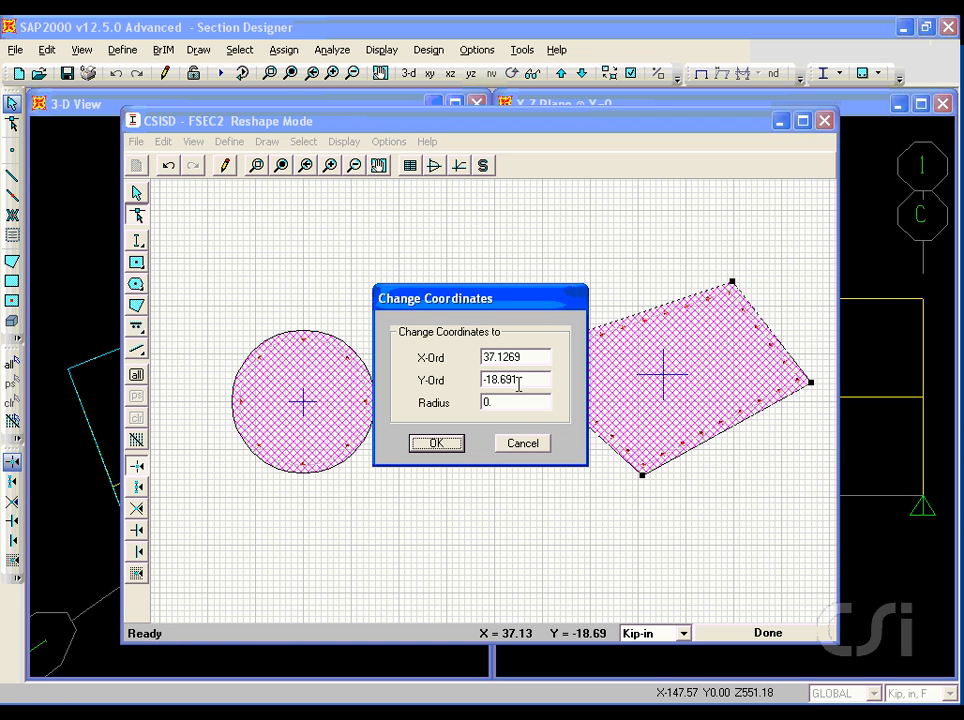
left_click(528, 444)
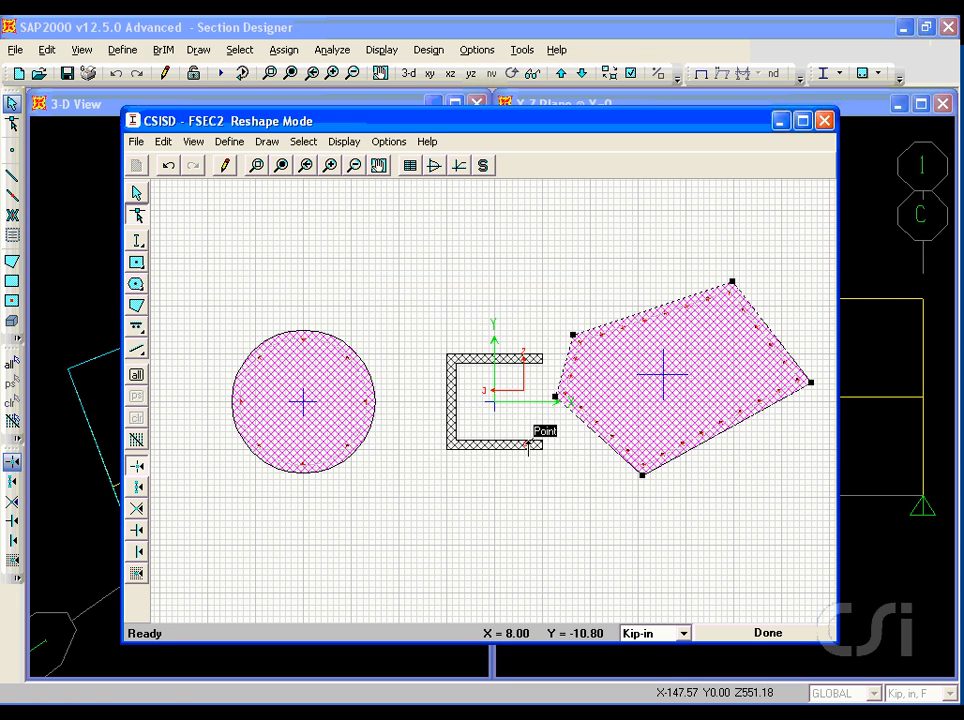
- Move the reinforced circle towards the channel in reshape mode
left_click(338, 385)
left_click_drag(338, 385, 402, 391)
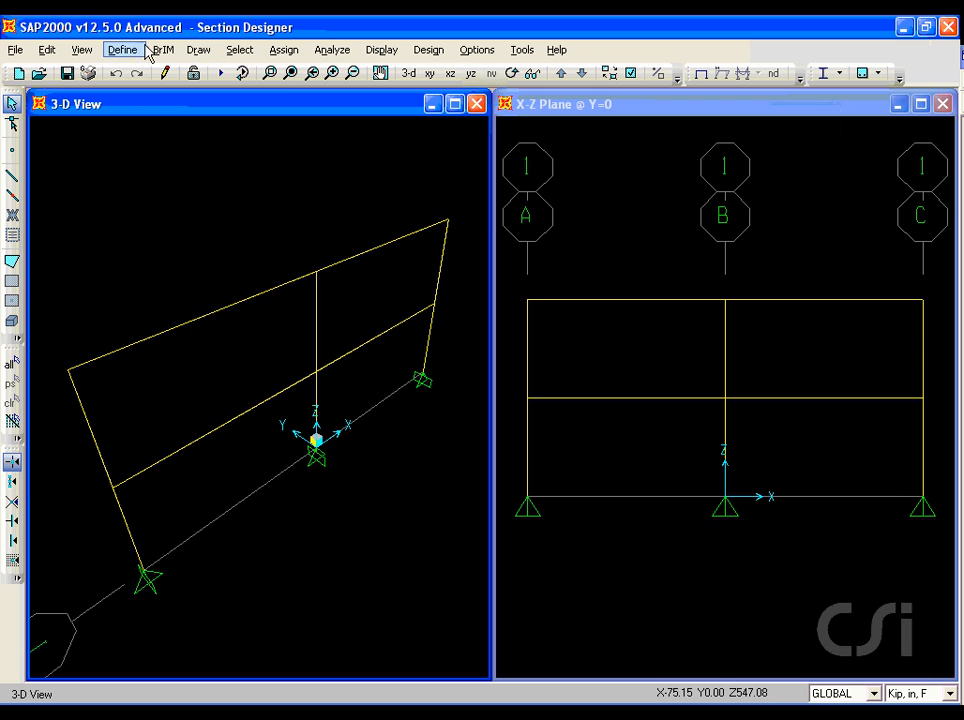
- Add a new frame section property of type Other using Section Designer
left_click(123, 50)
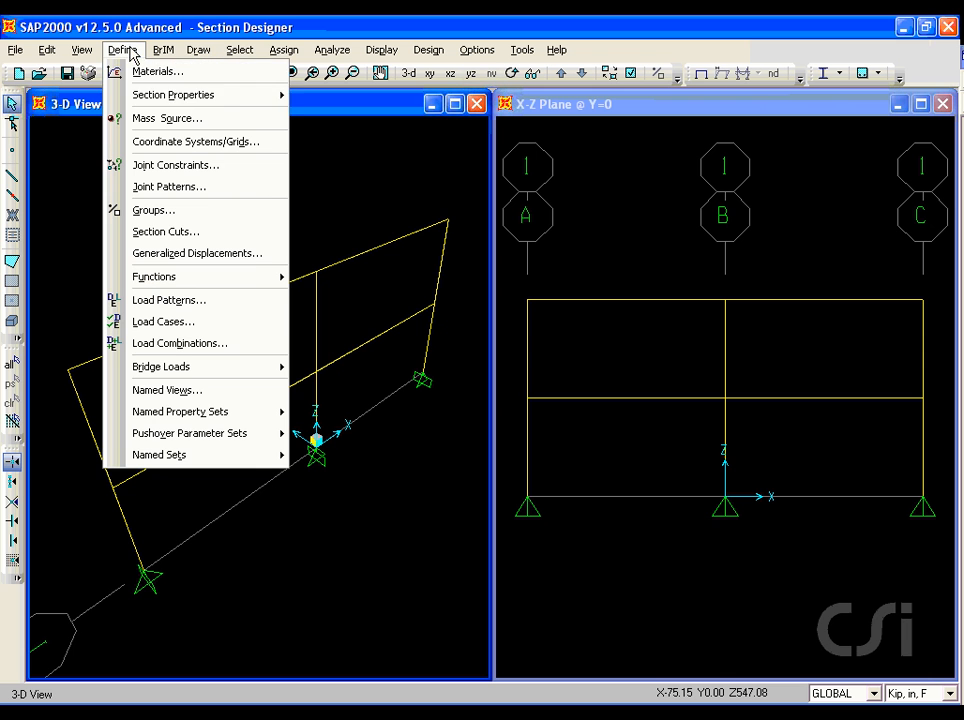
mouse_move(153, 95)
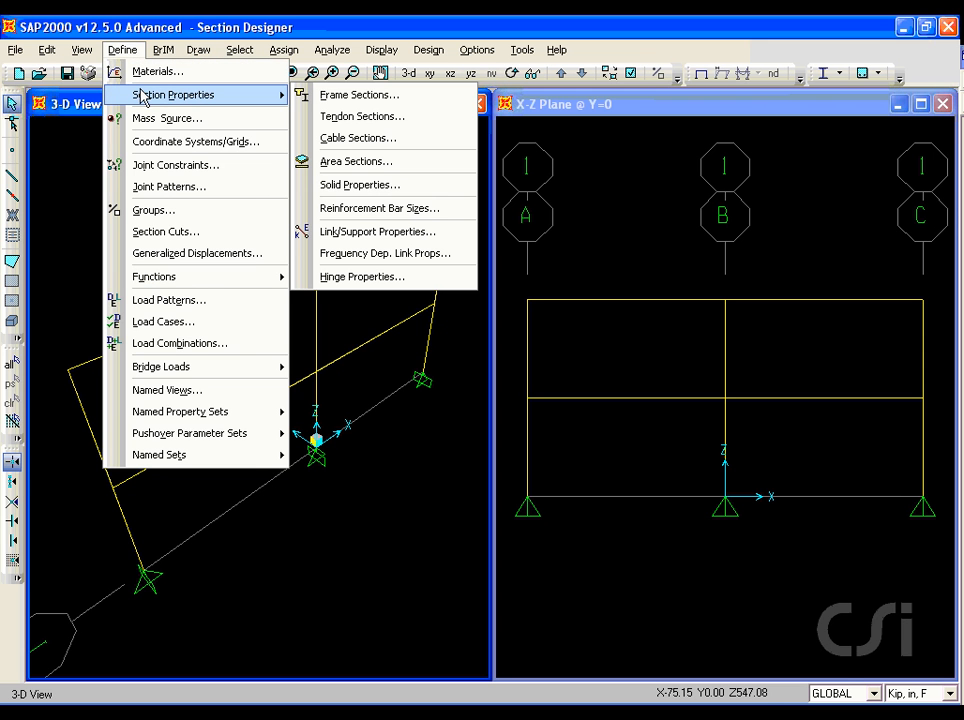
left_click(327, 96)
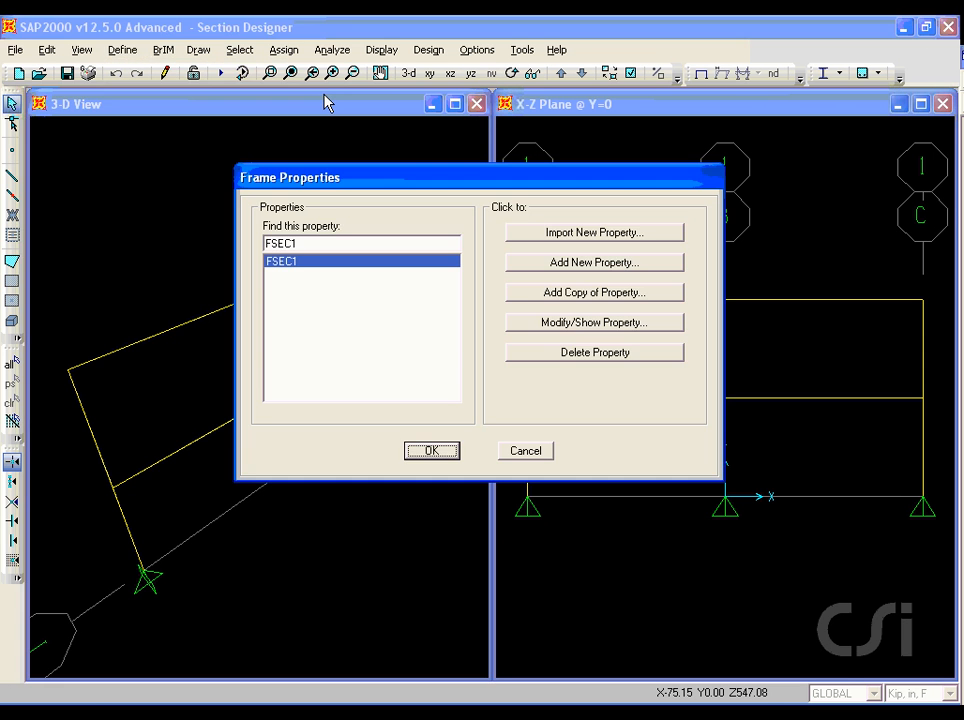
left_click(556, 264)
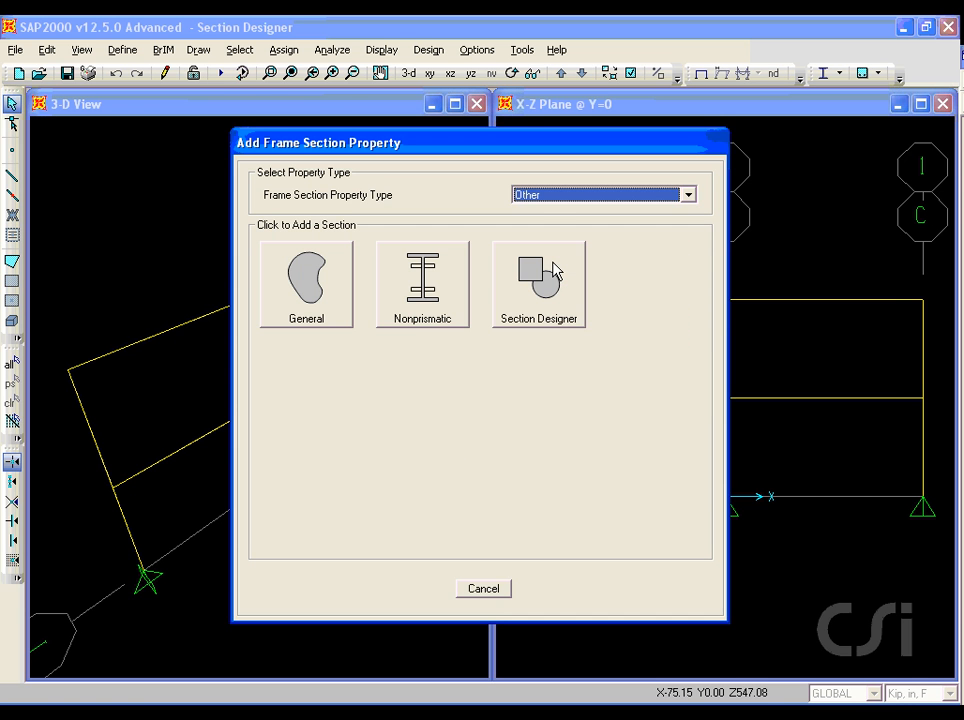
left_click(538, 316)
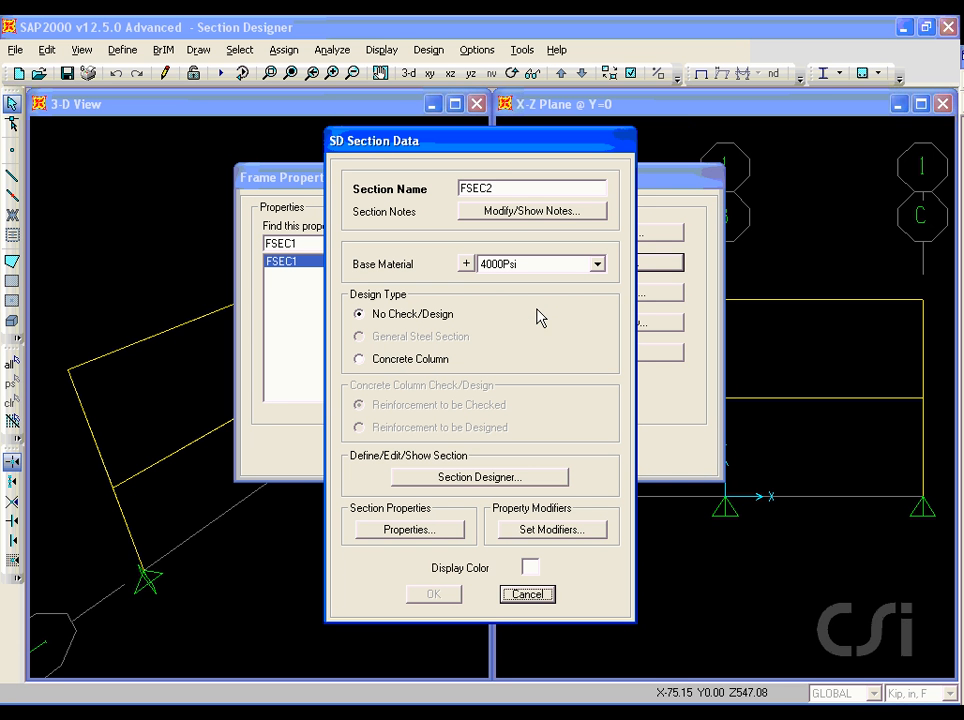
- Name the section SD, set its design type to Concrete Column and open it in Section Designer
double_click(506, 185)
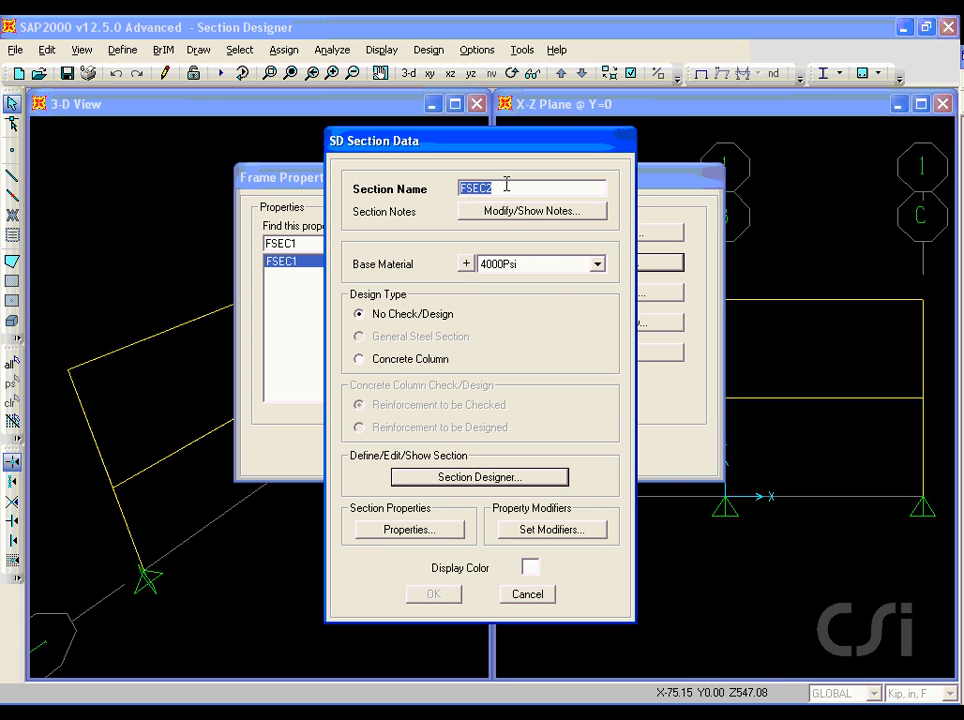
type("SD")
left_click(366, 361)
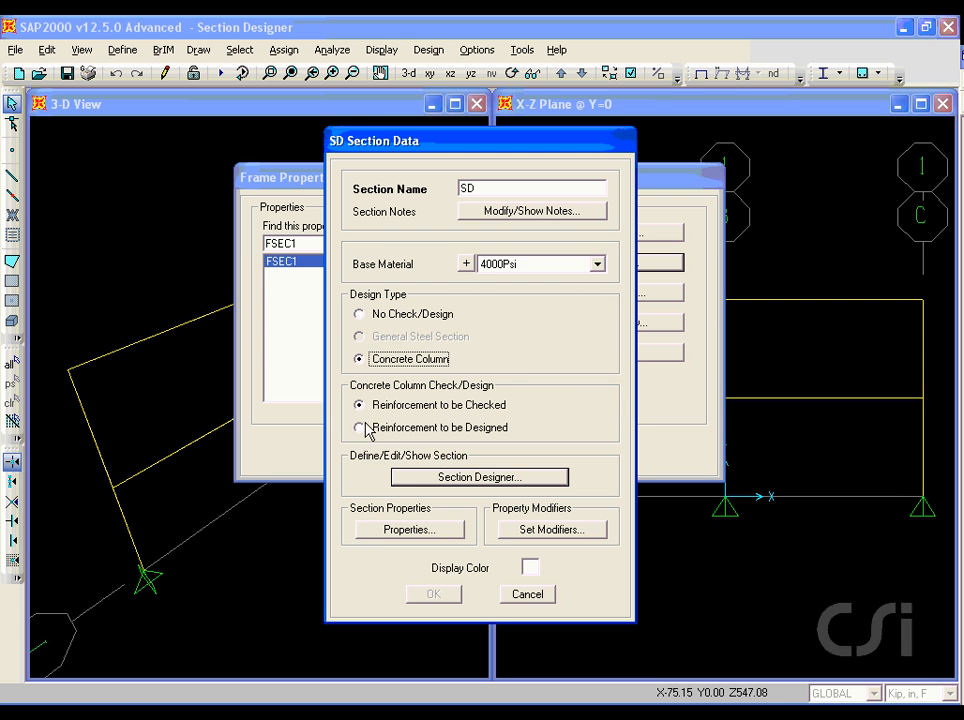
left_click(458, 478)
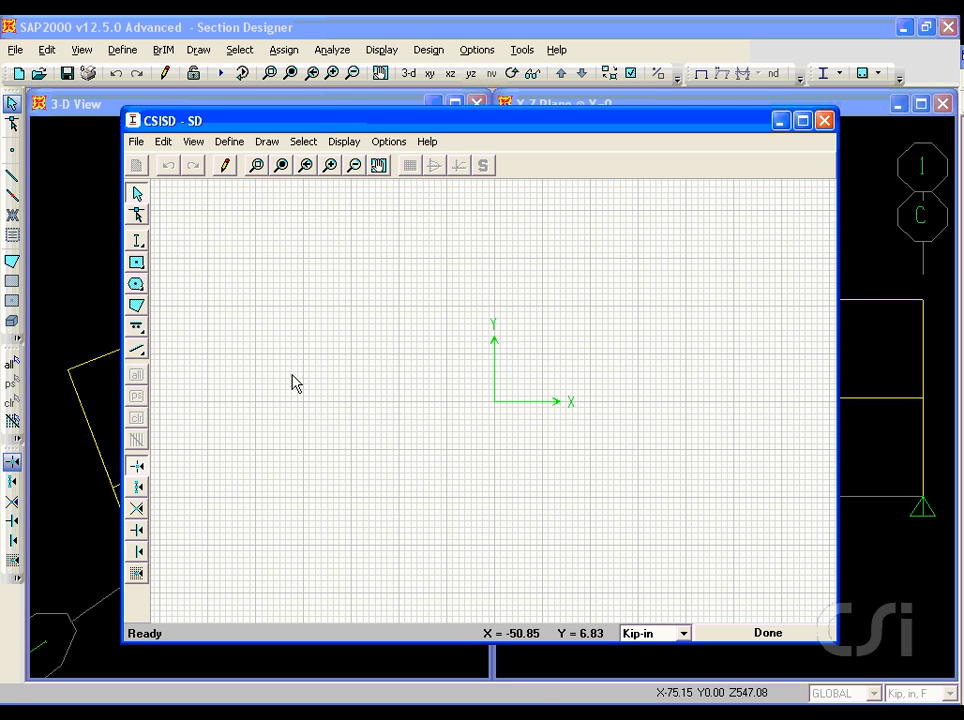
- Place a solid rectangle centred at the origin of the section
left_click(137, 263)
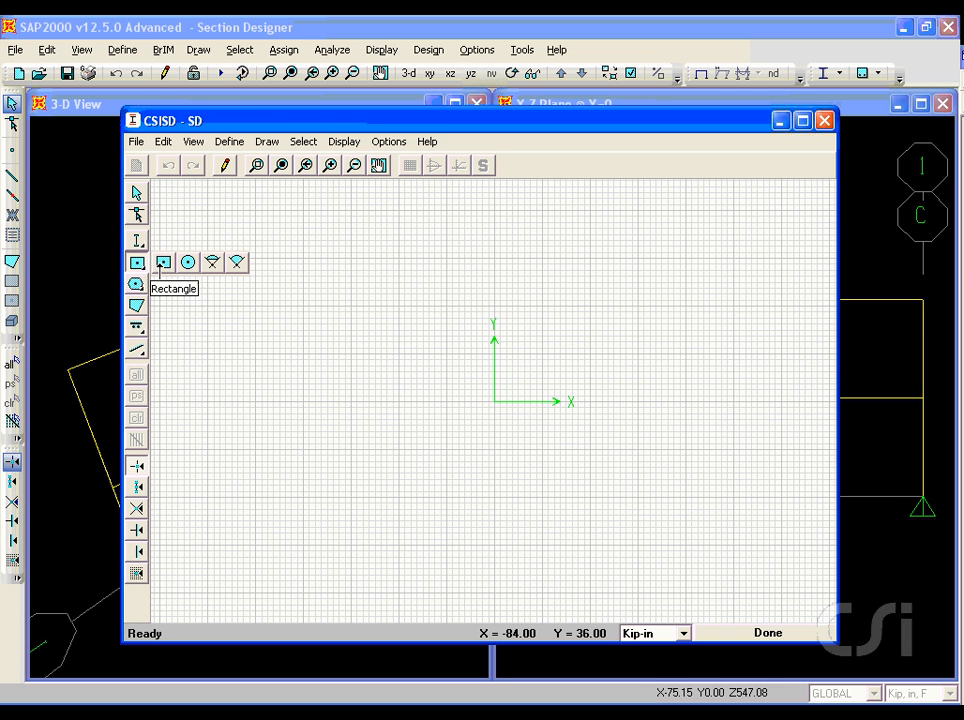
left_click(163, 262)
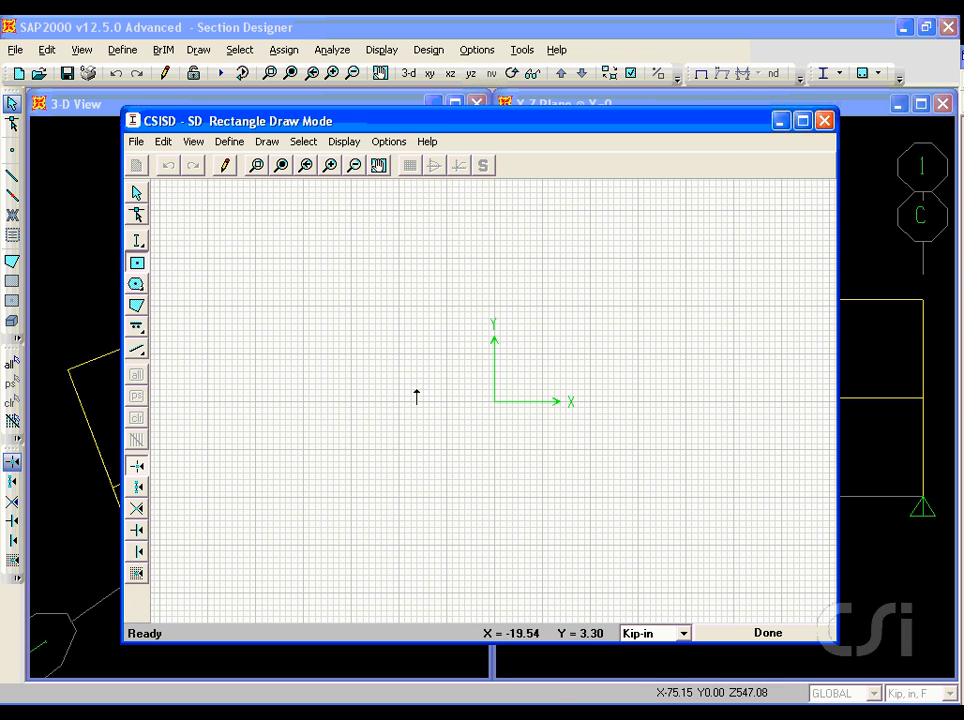
left_click(495, 403)
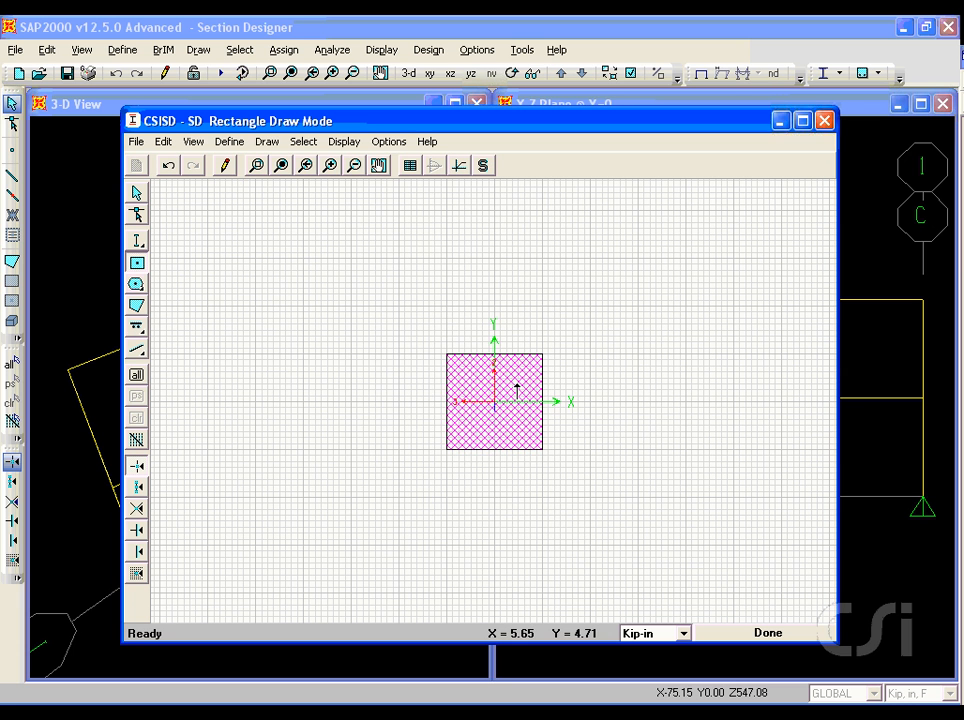
- Set the rectangle's height to 16 in and width to 12 in, and turn on its reinforcing
right_click(517, 388)
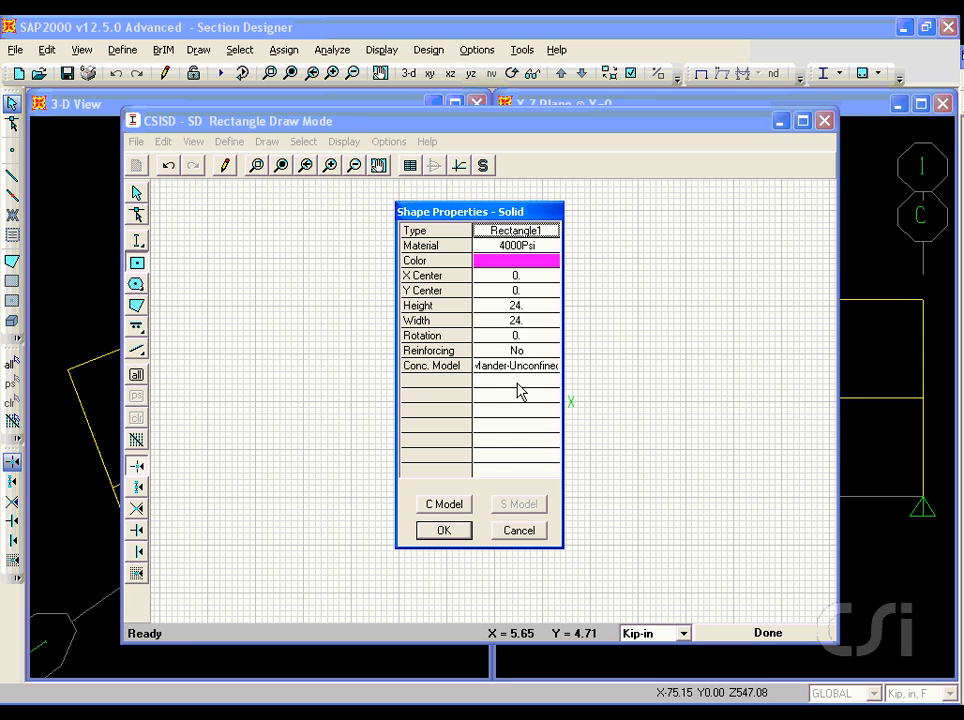
left_click(531, 306)
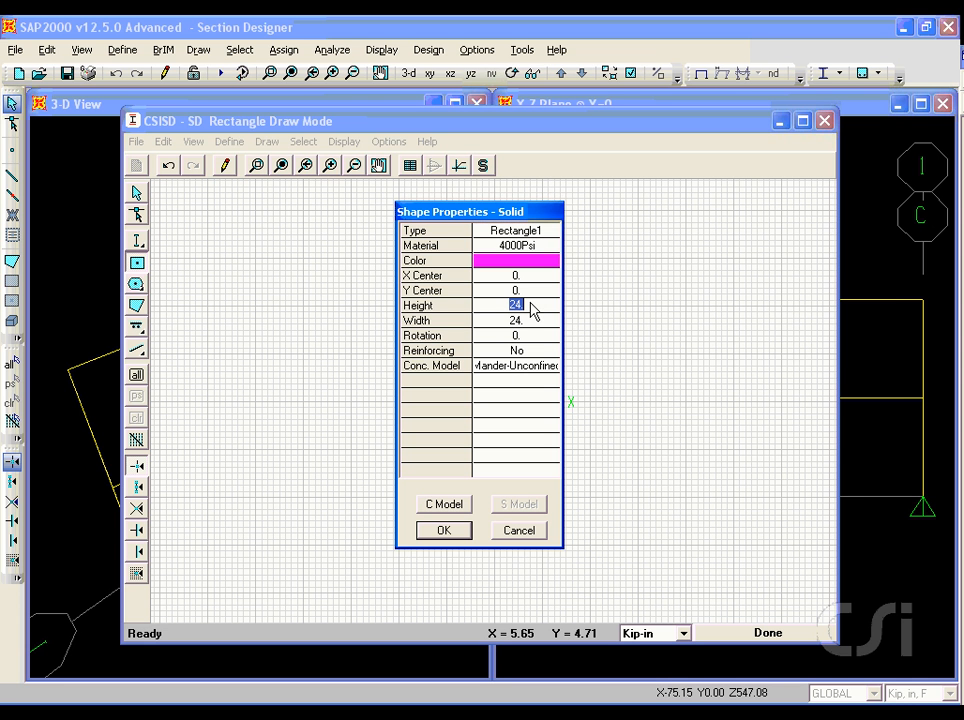
type("16")
left_click(523, 320)
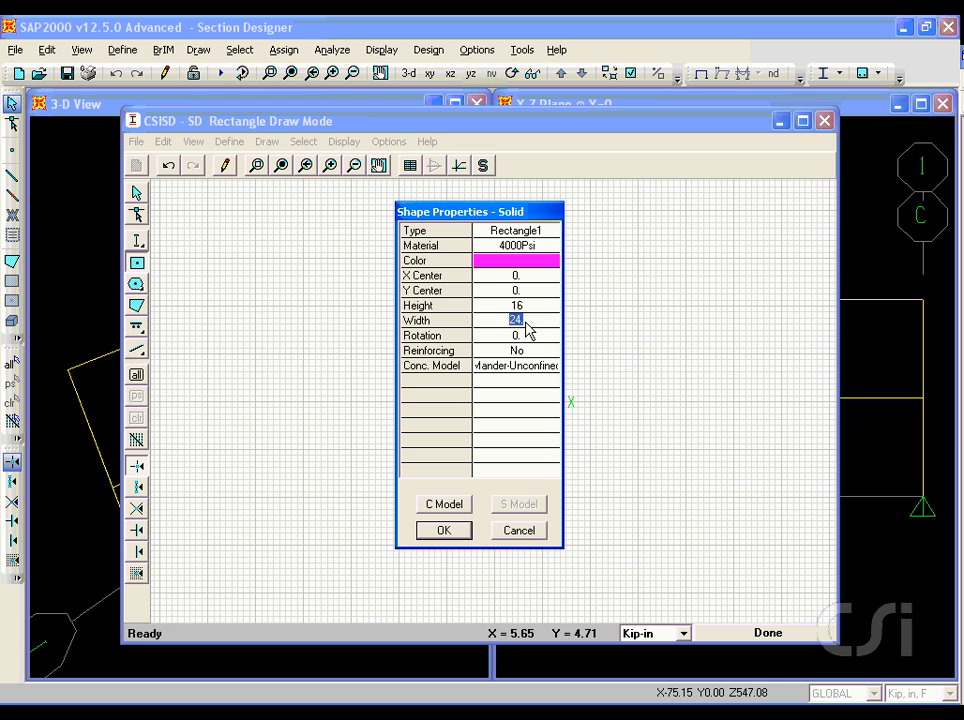
type("12")
left_click(524, 352)
left_click(524, 352)
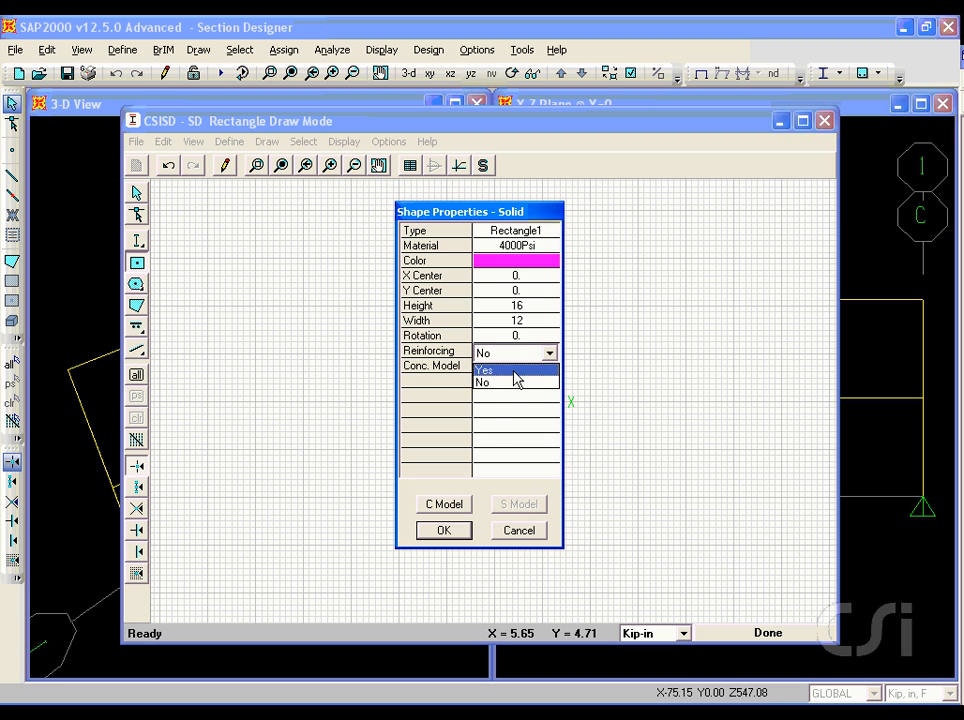
left_click(516, 370)
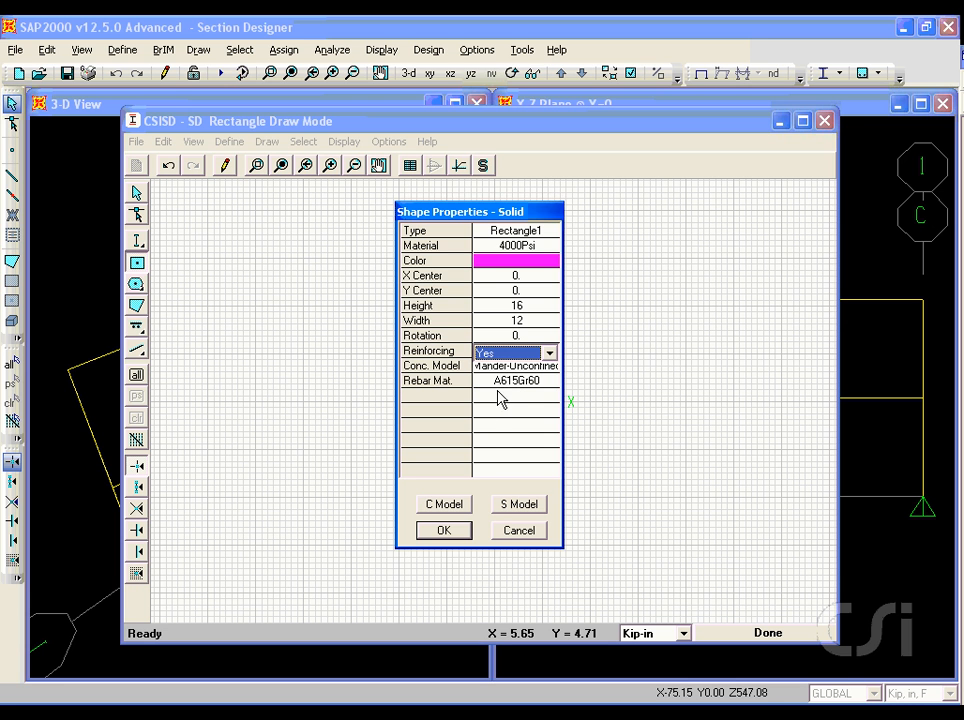
left_click(437, 531)
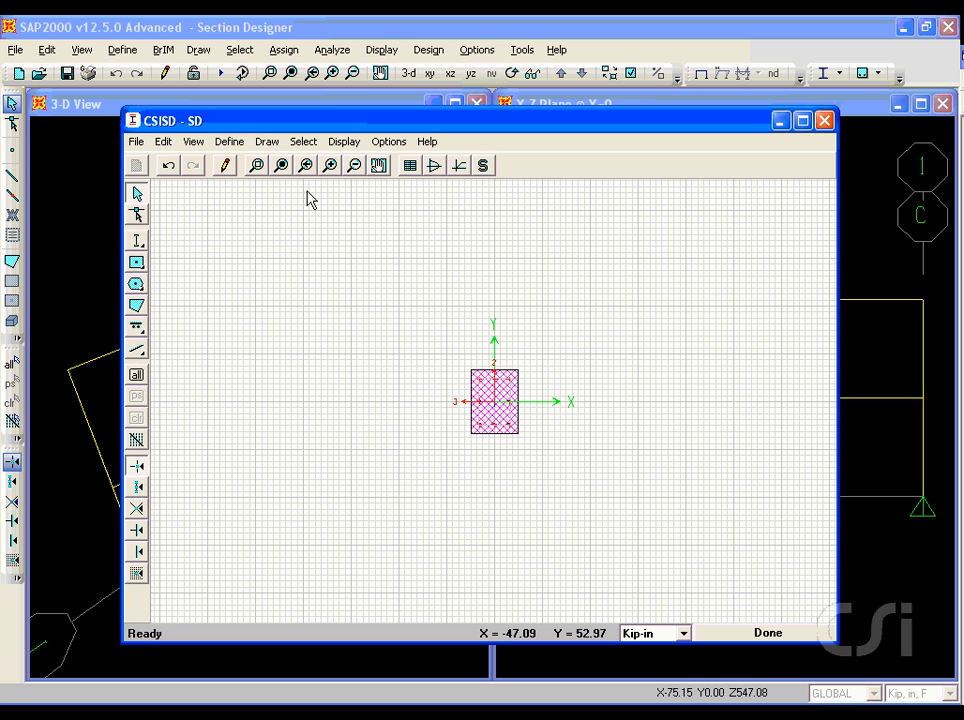
- Set the rectangle's edge reinforcing bar cover to 1.5 in and apply it to all edges
left_click(282, 166)
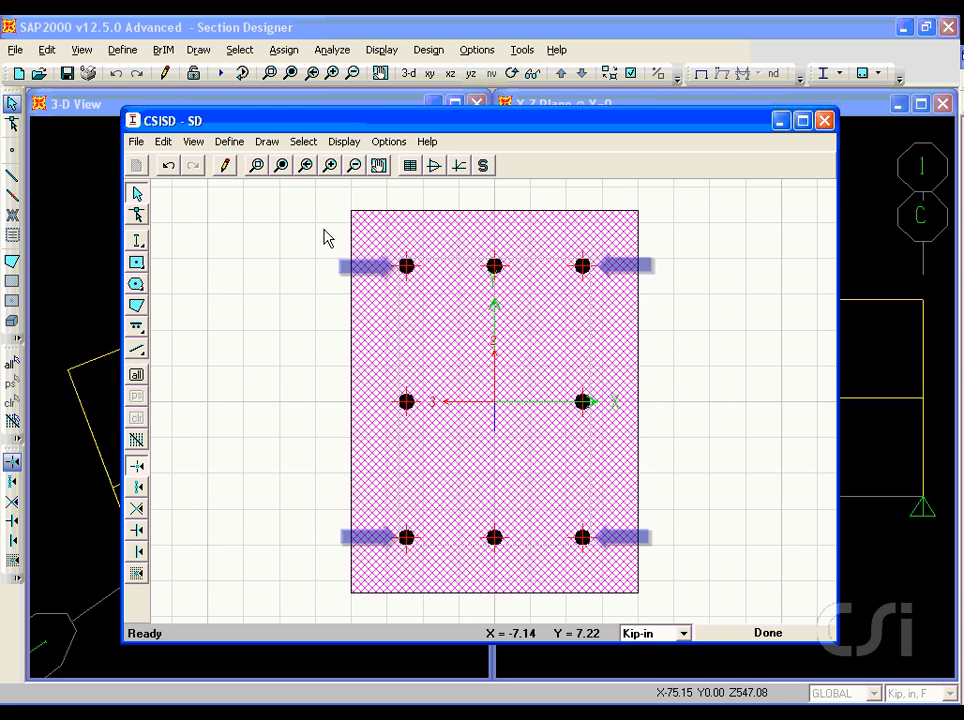
right_click(582, 402)
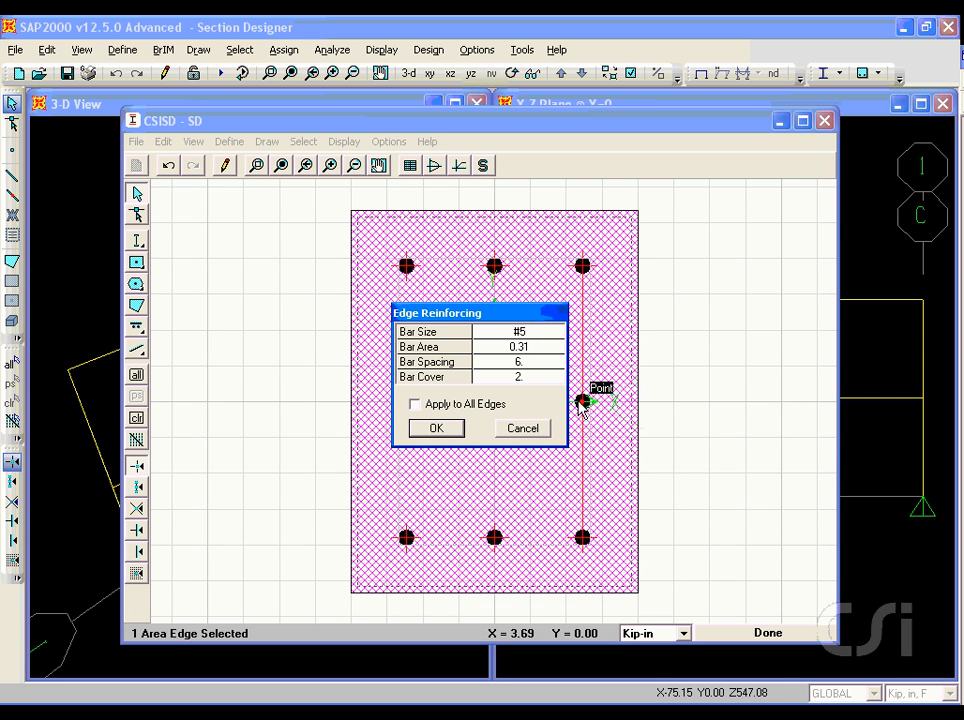
left_click(532, 376)
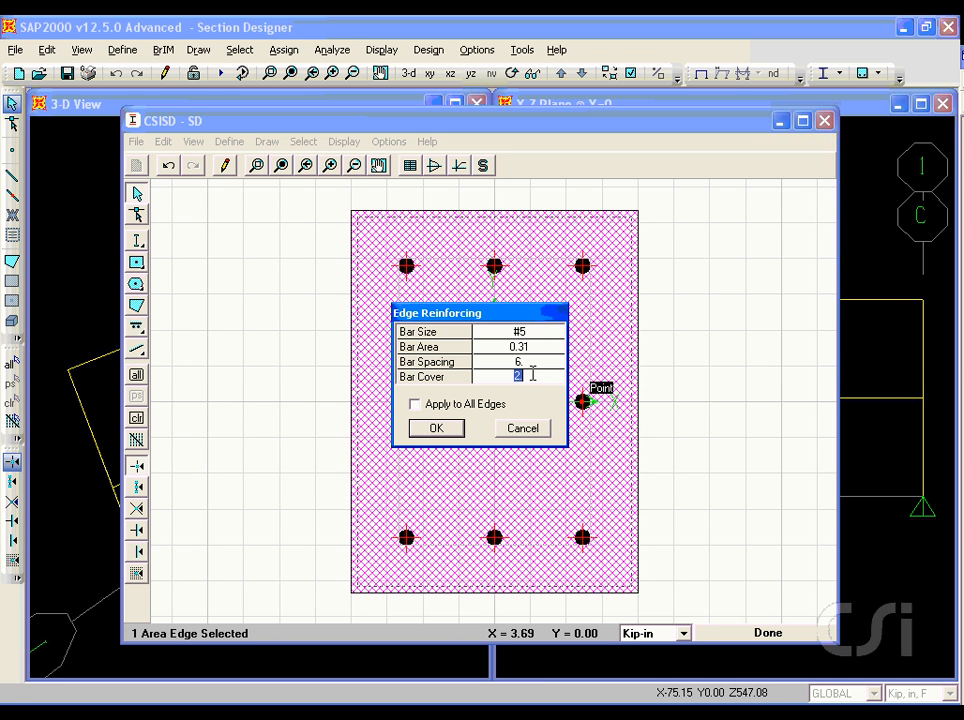
type("1.5")
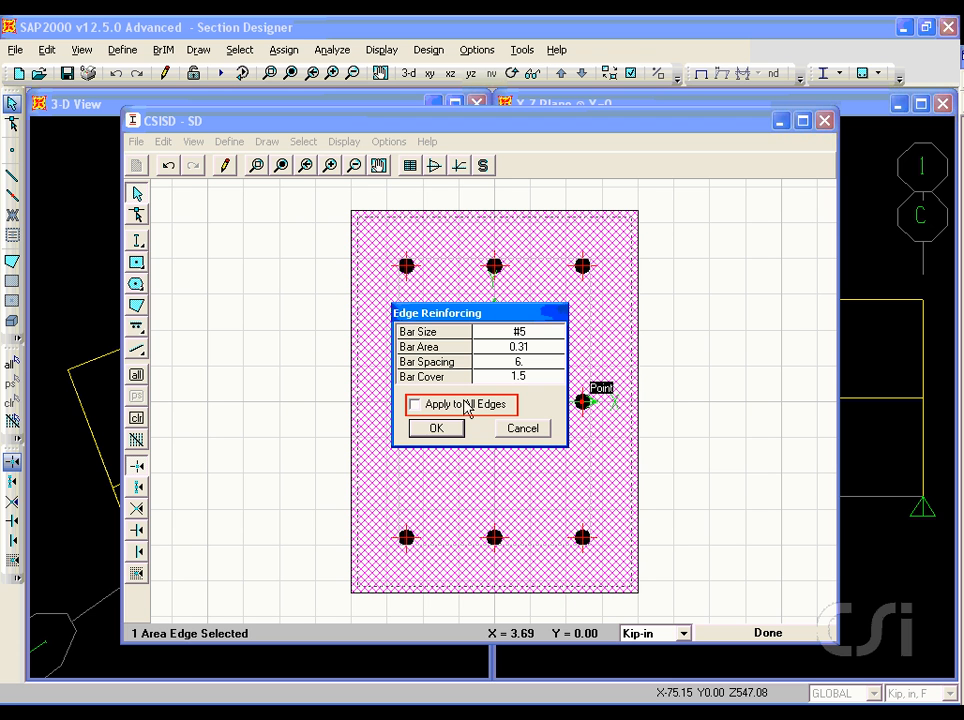
left_click(415, 404)
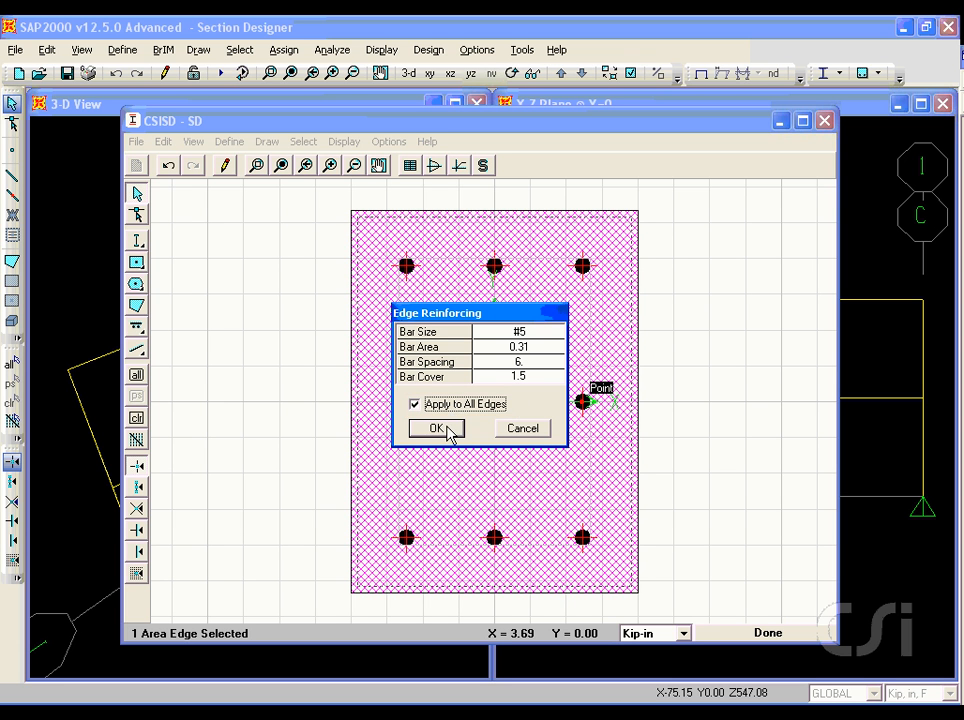
left_click(446, 427)
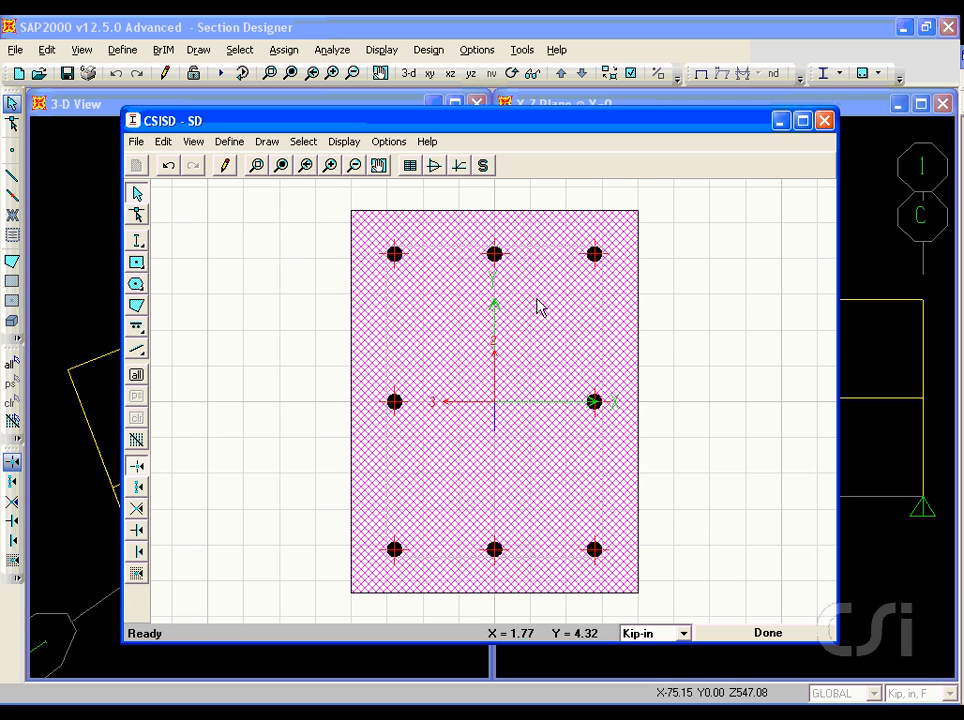
- Set the bar size to NONE and the bar cover to 1 in for the section's top edge reinforcing only
right_click(505, 262)
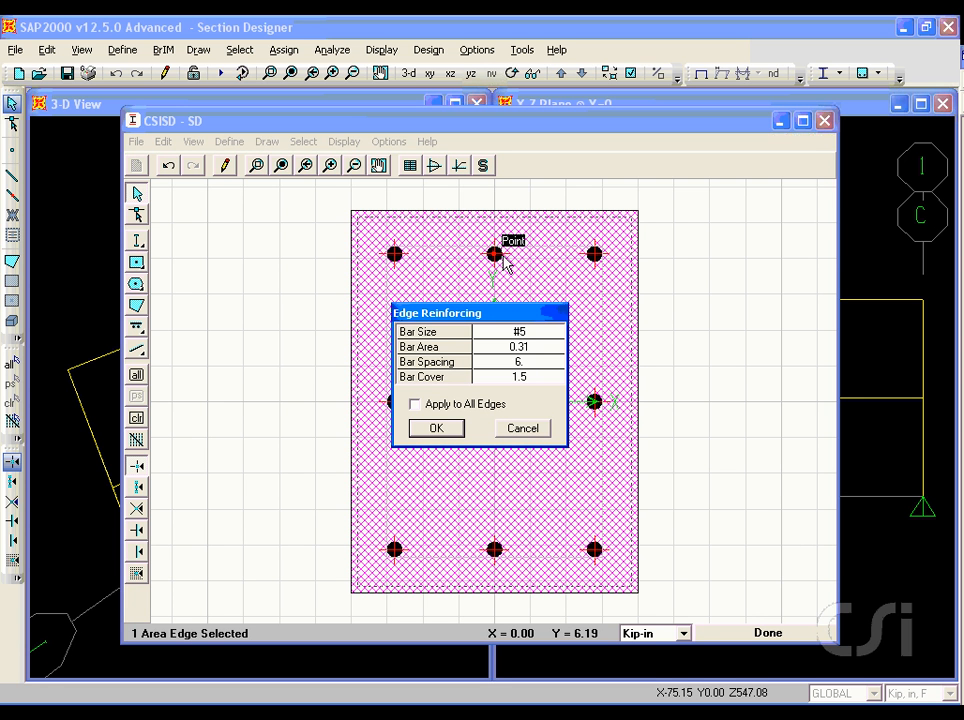
left_click(515, 333)
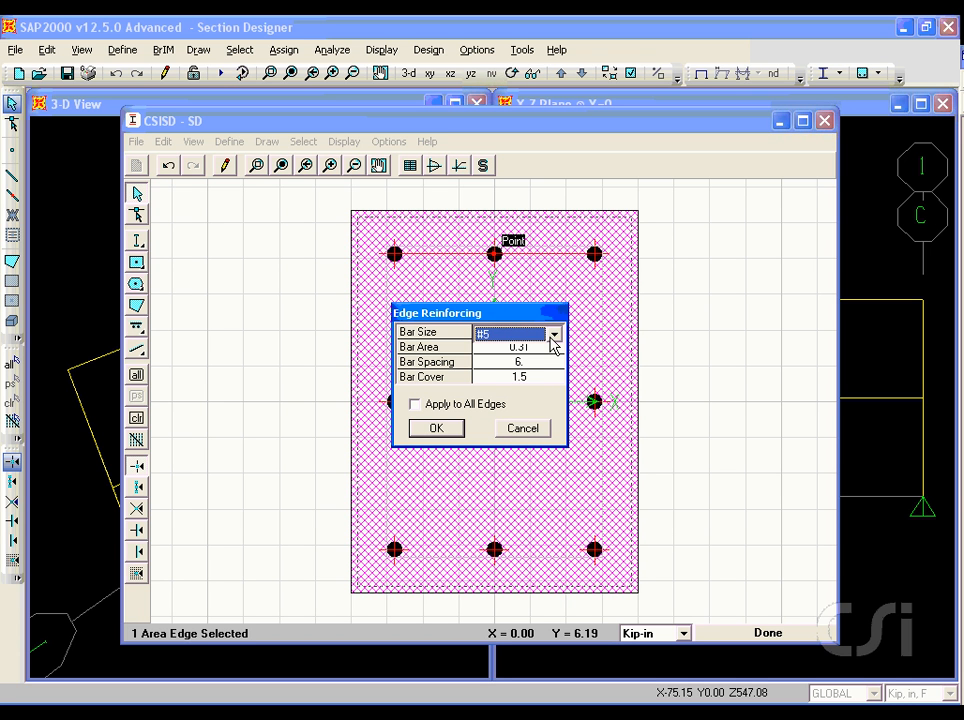
left_click(554, 335)
left_click_drag(555, 372, 557, 430)
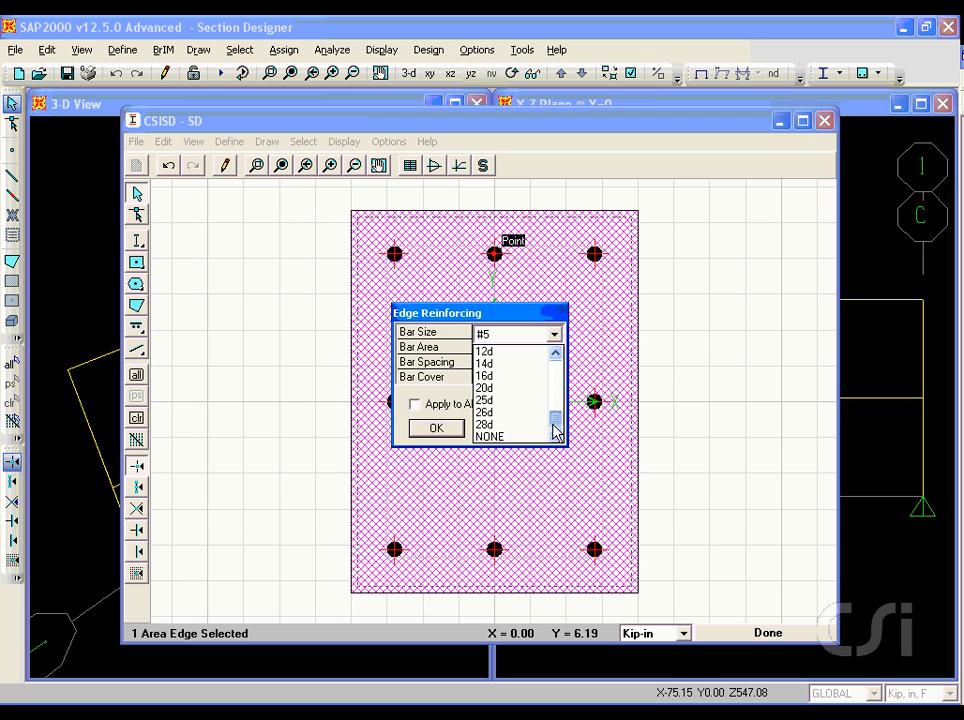
left_click(517, 440)
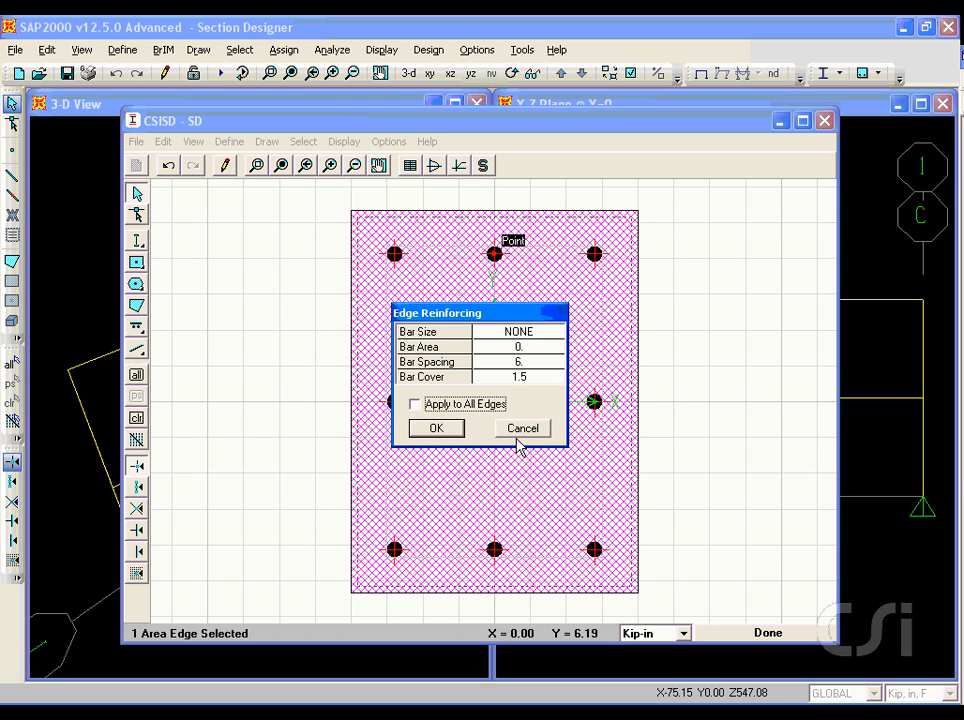
left_click(514, 378)
type("1")
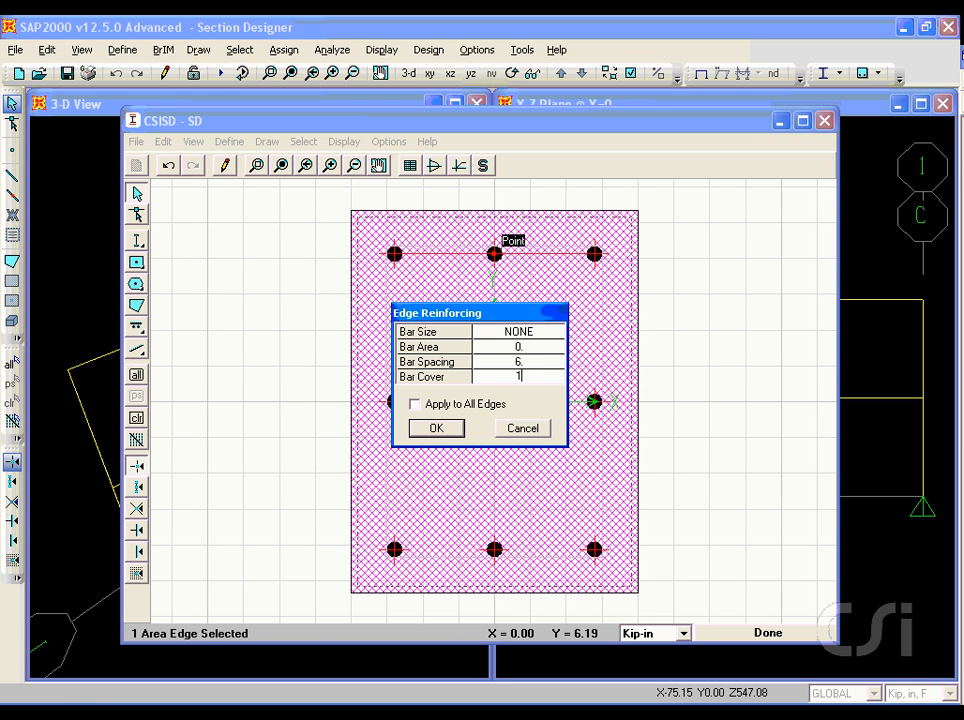
left_click(435, 429)
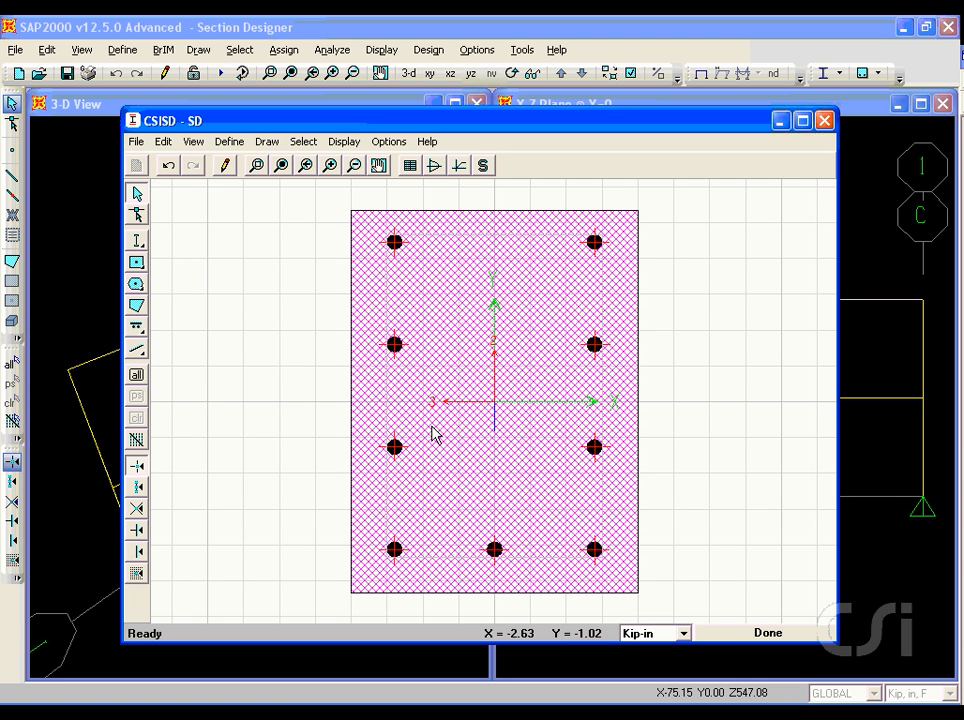
- Remove the intermediate bars along the section's right edge by setting that edge's bar size to NONE
right_click(594, 355)
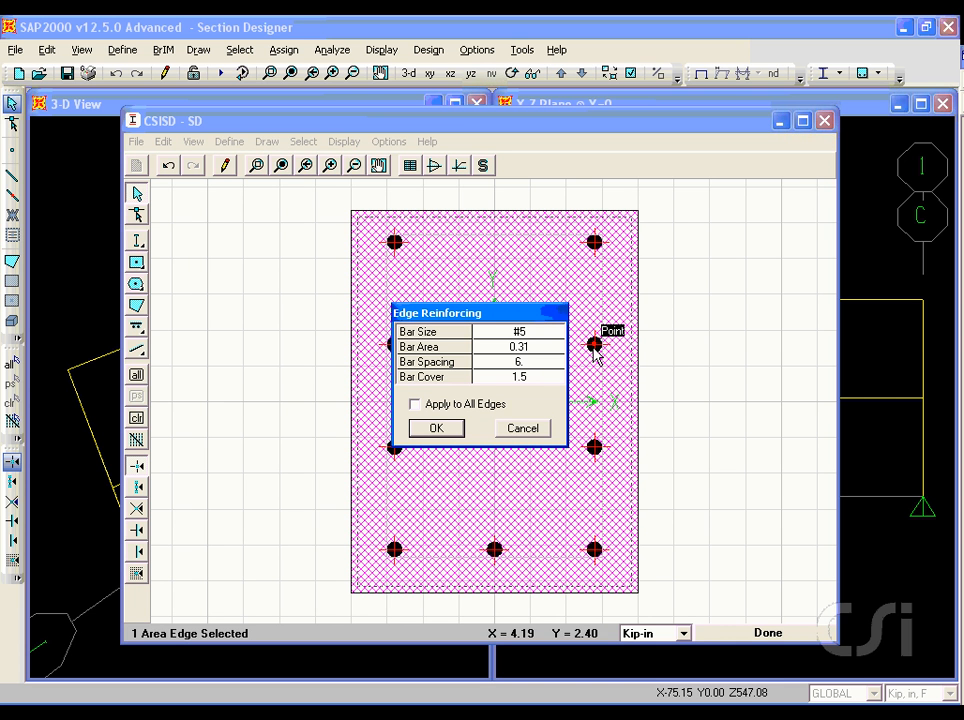
left_click(540, 337)
left_click(554, 334)
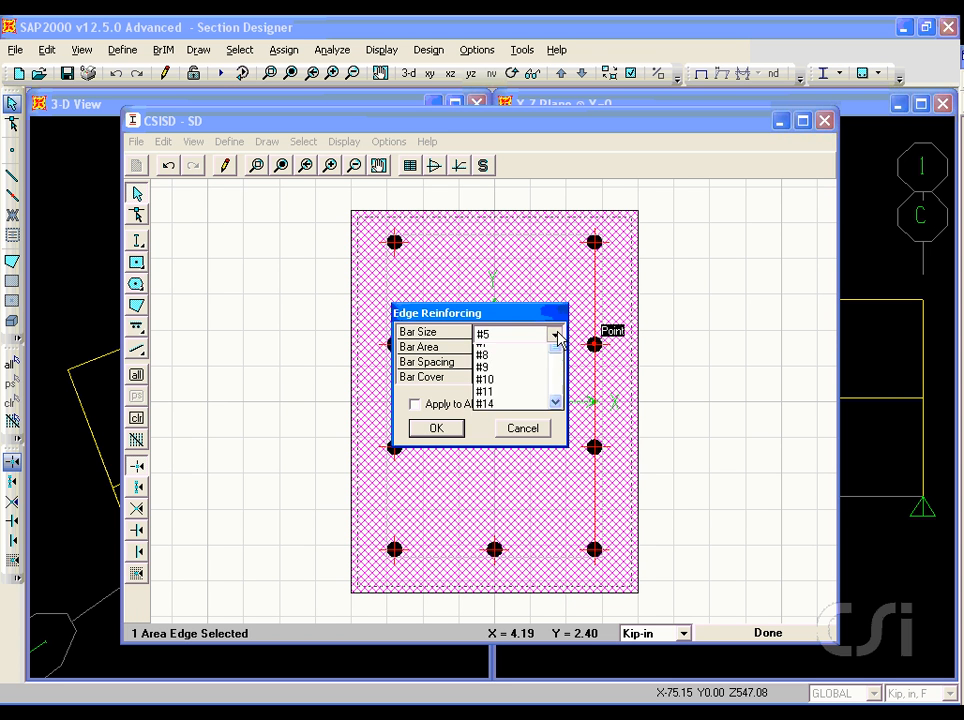
left_click_drag(555, 378, 555, 432)
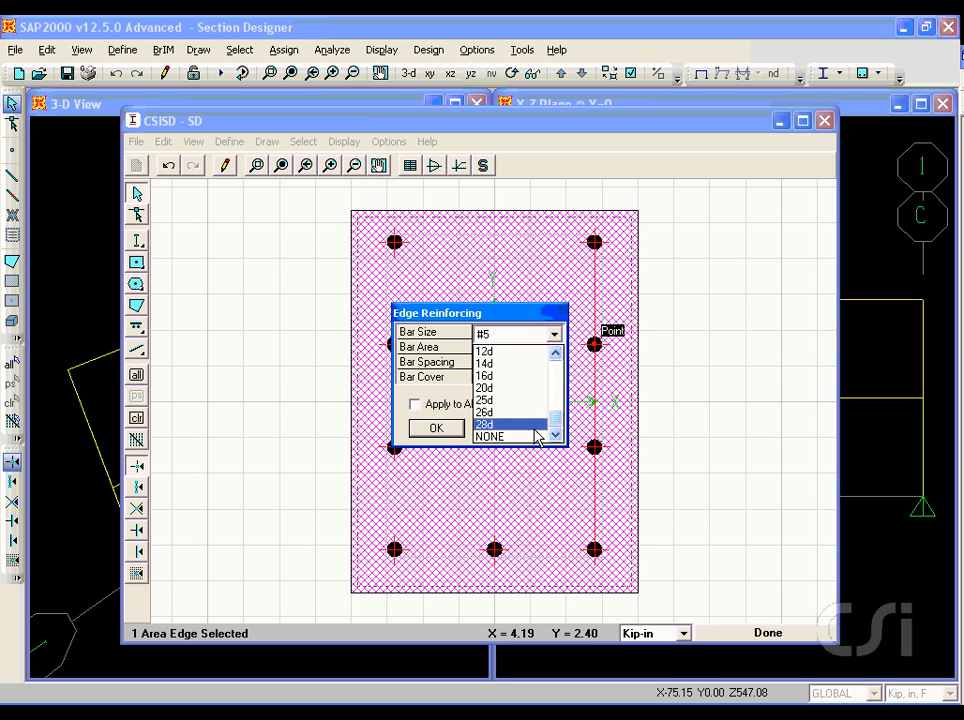
left_click(545, 435)
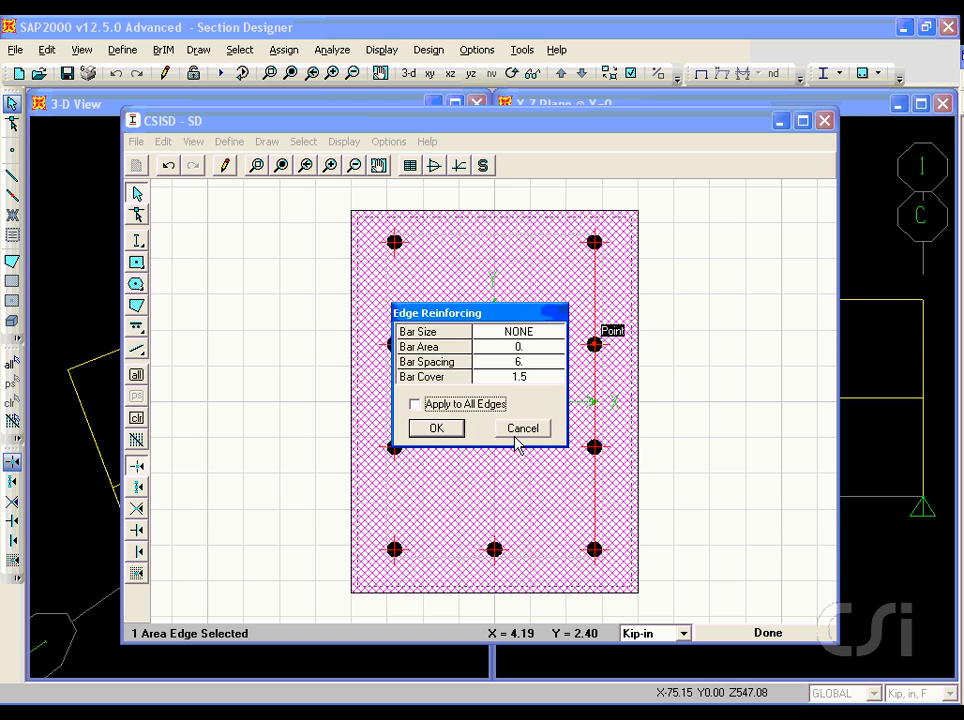
left_click(450, 431)
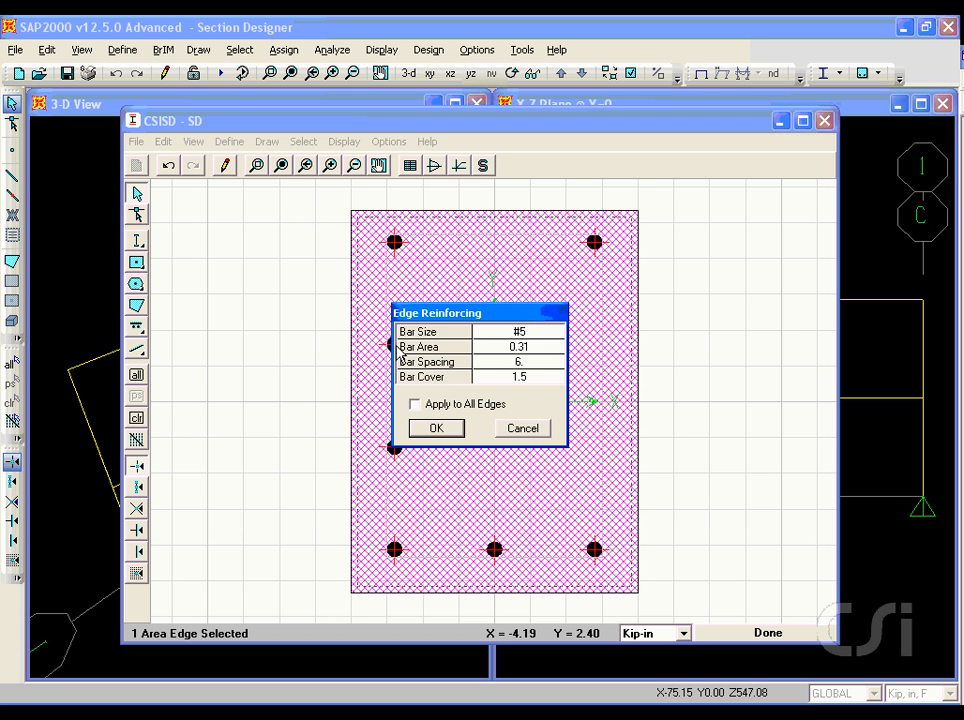
- Set the bar size to NONE for the edge reinforcing along the section's left edge
double_click(522, 346)
left_click(522, 333)
left_click(553, 335)
left_click(555, 376)
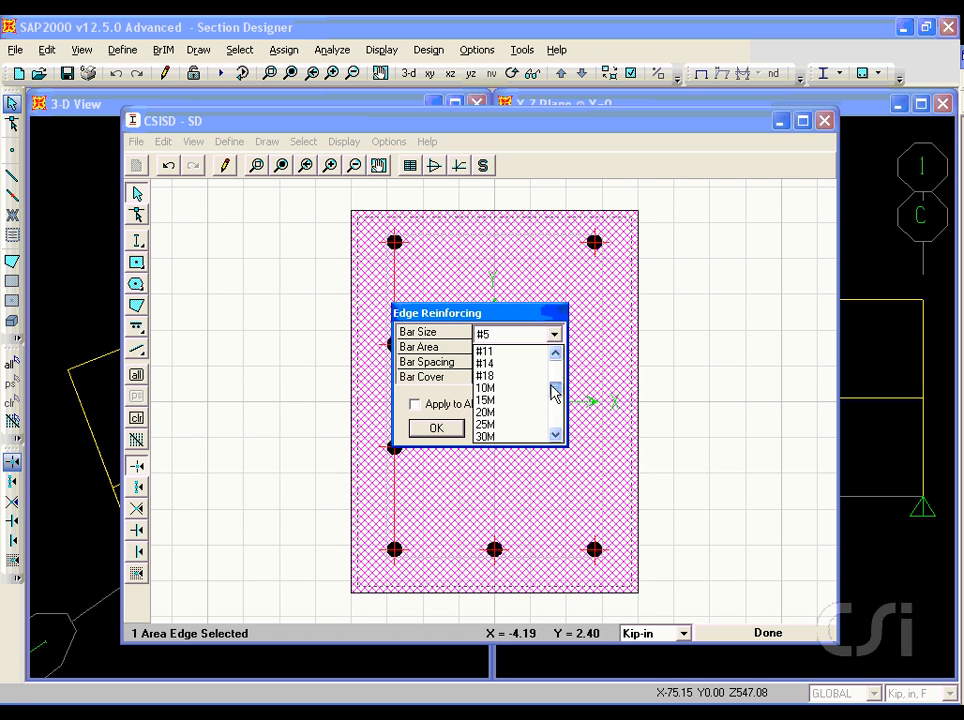
left_click_drag(555, 392, 553, 436)
left_click(516, 437)
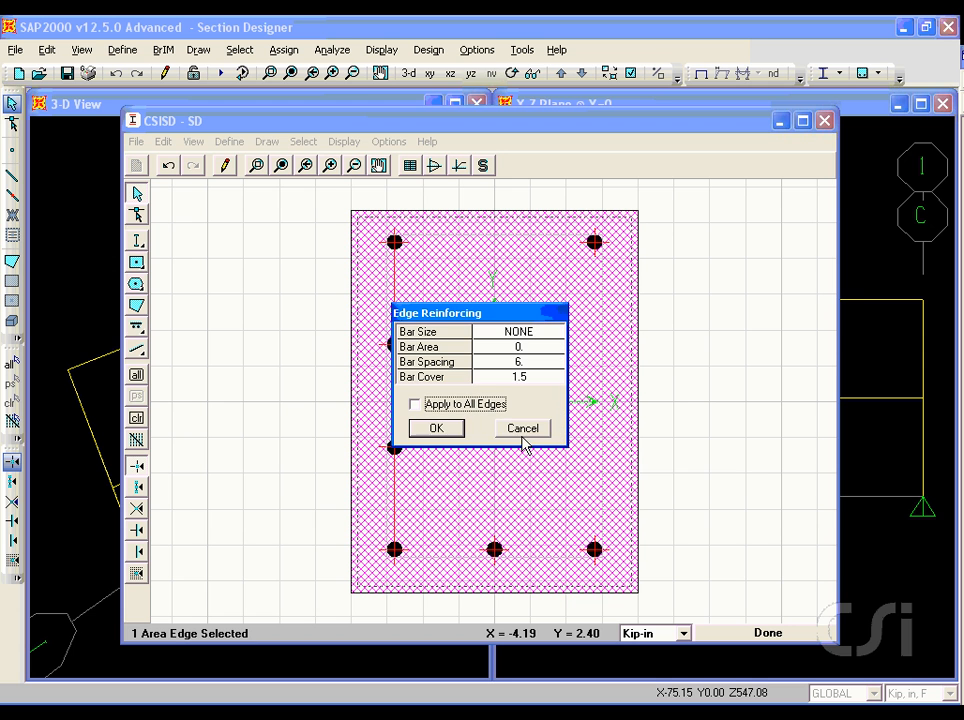
left_click(444, 428)
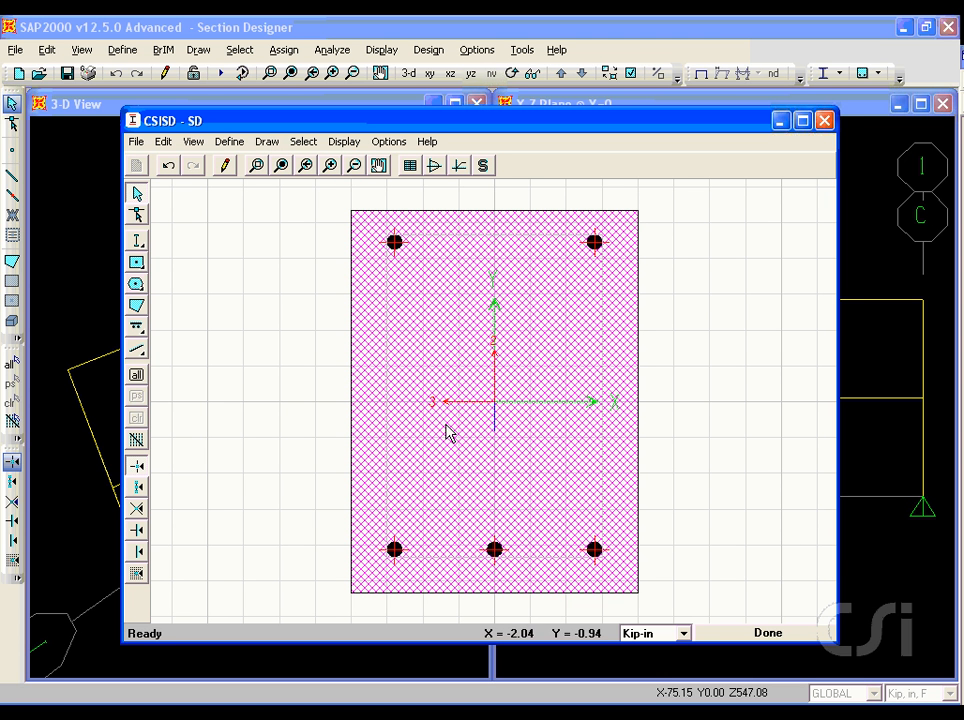
- Set the corner reinforcing bar size to #8 and apply it to all corners of the section
right_click(594, 246)
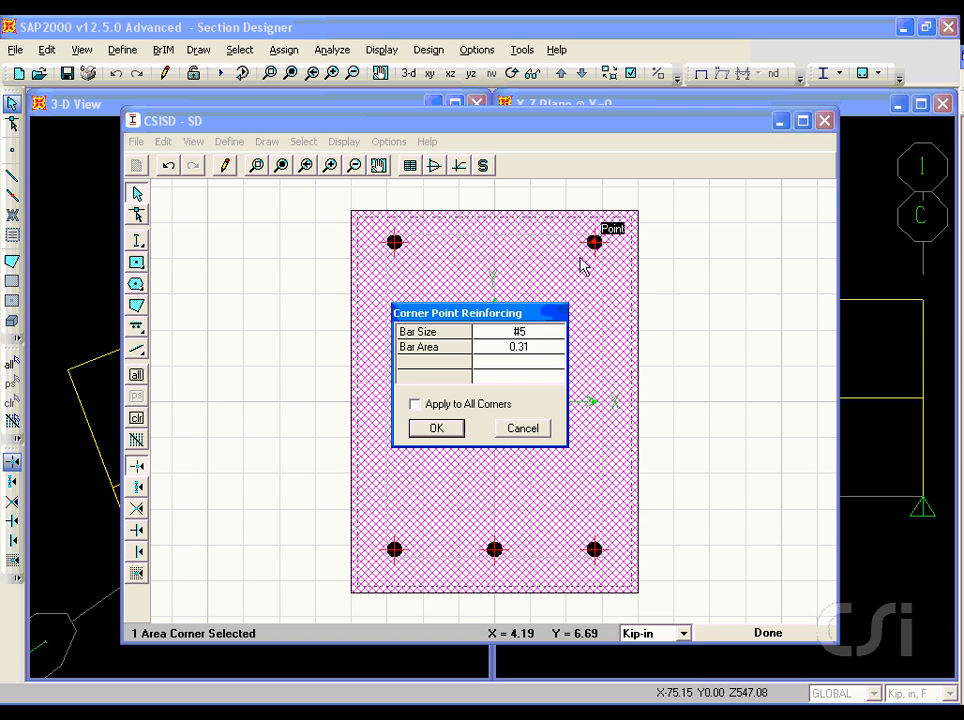
left_click(528, 332)
left_click(530, 334)
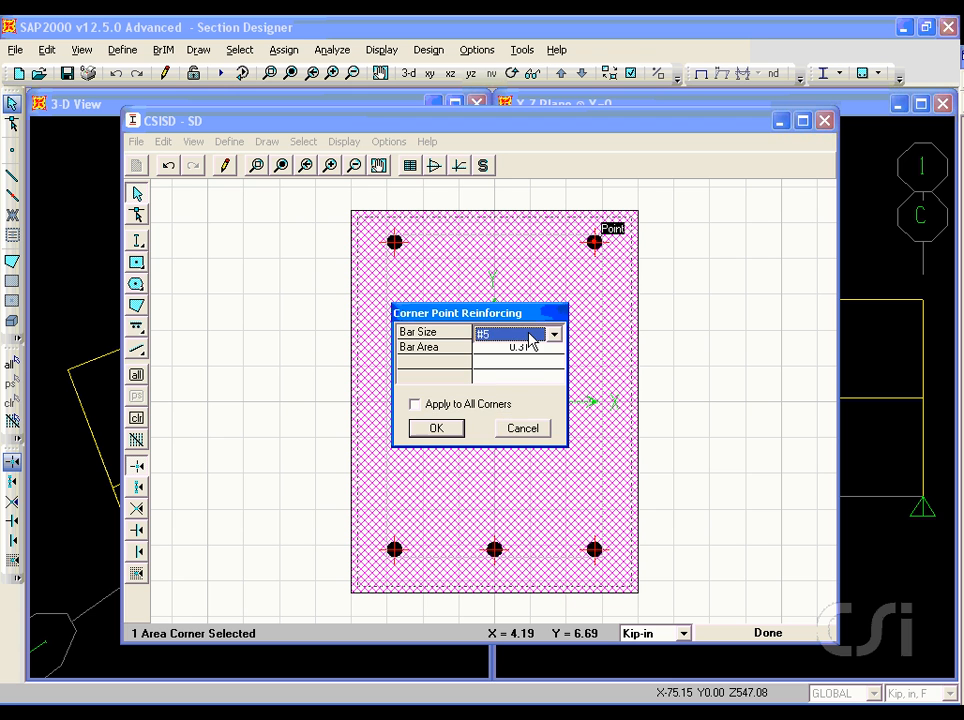
left_click(554, 335)
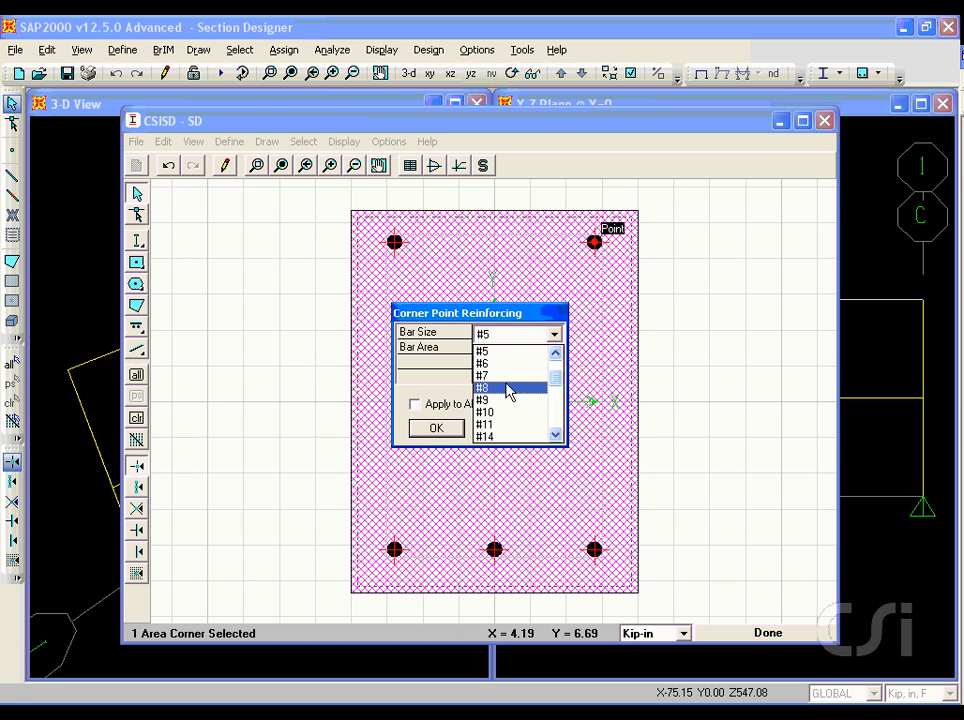
left_click(493, 389)
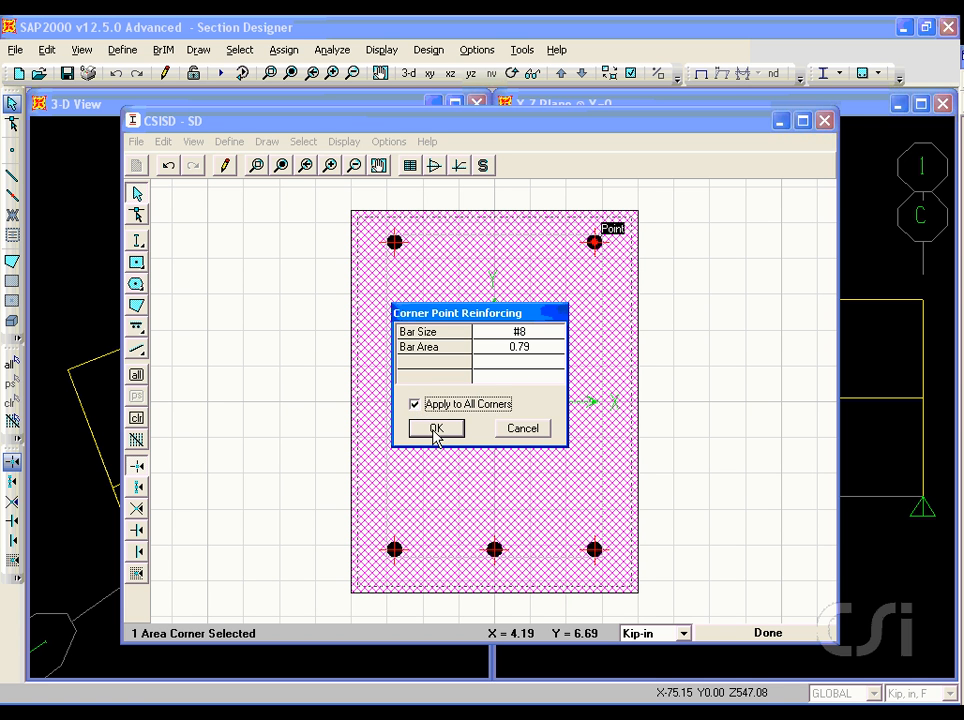
left_click(436, 429)
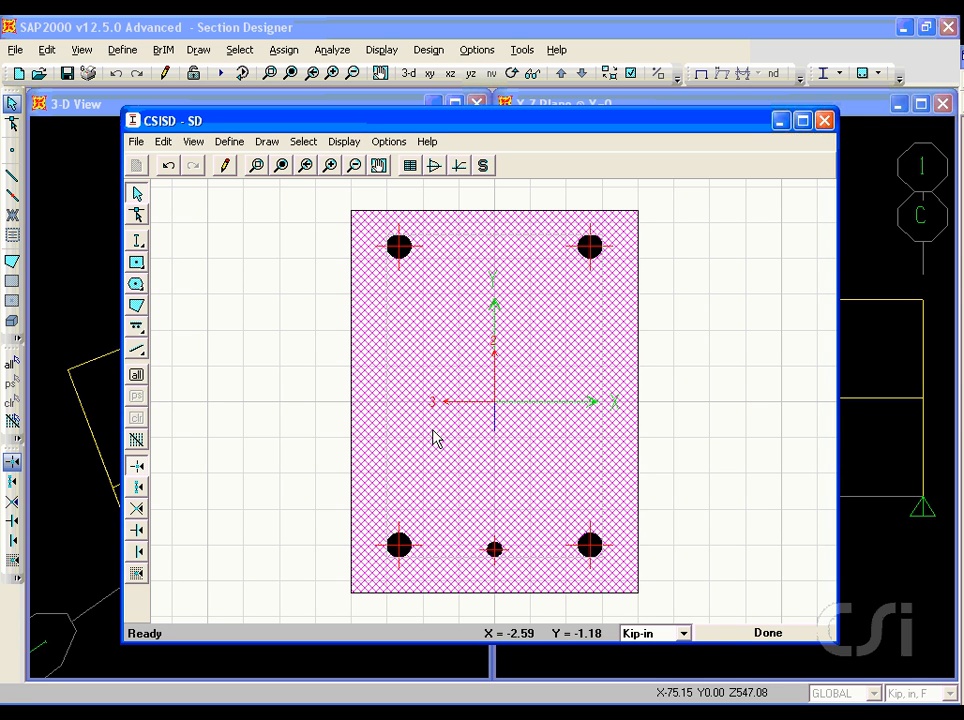
- Set the bottom edge reinforcing to #6 bars with a 4.2 in bar spacing
right_click(492, 548)
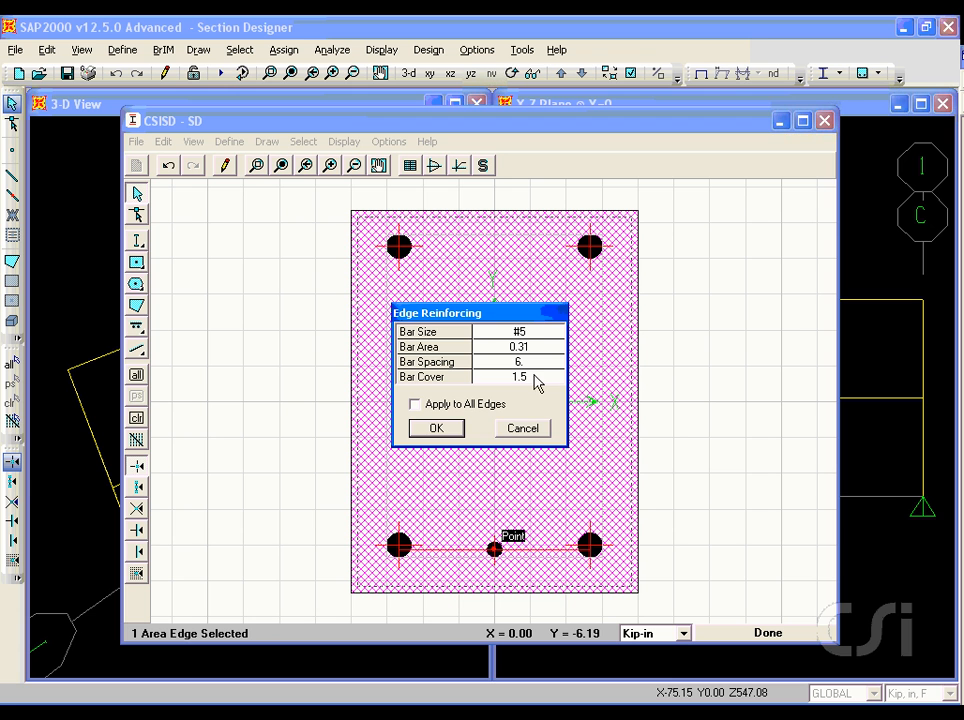
left_click(527, 337)
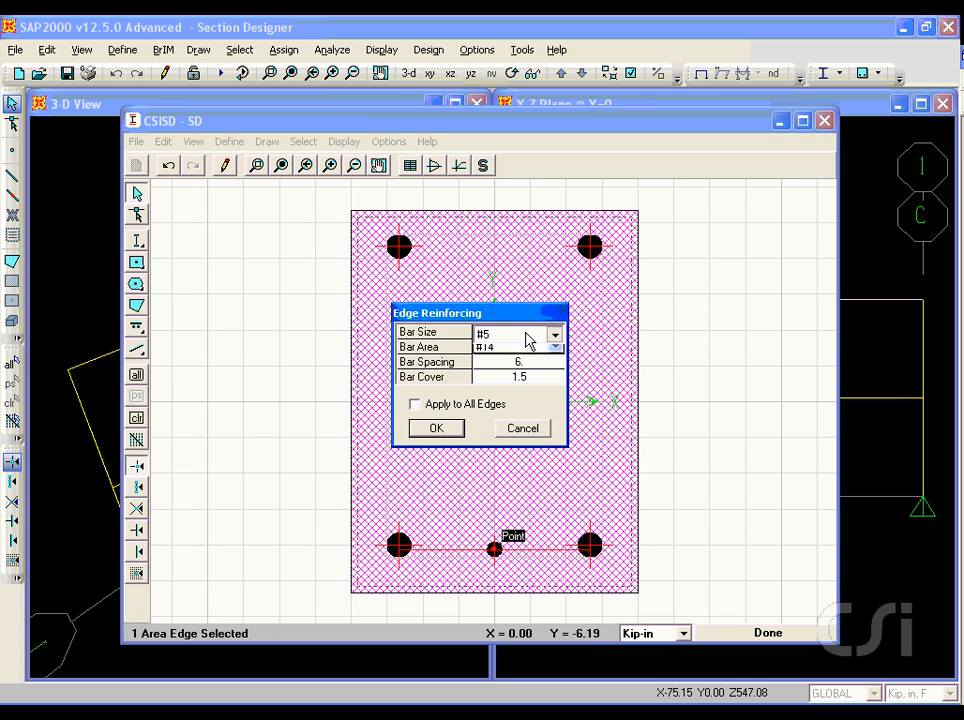
left_click(527, 338)
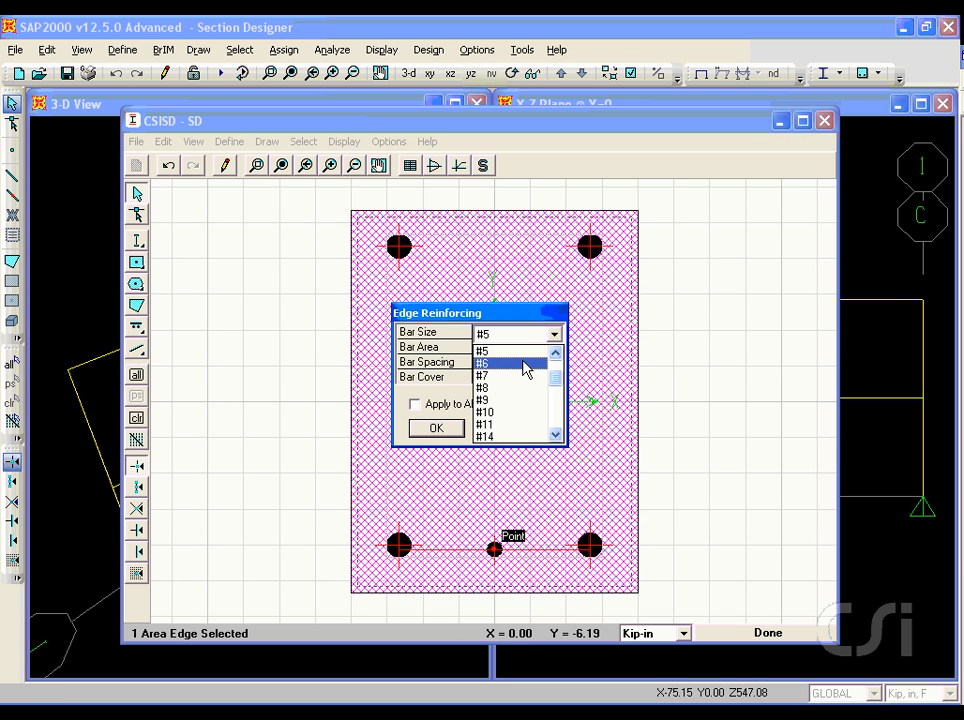
left_click(525, 366)
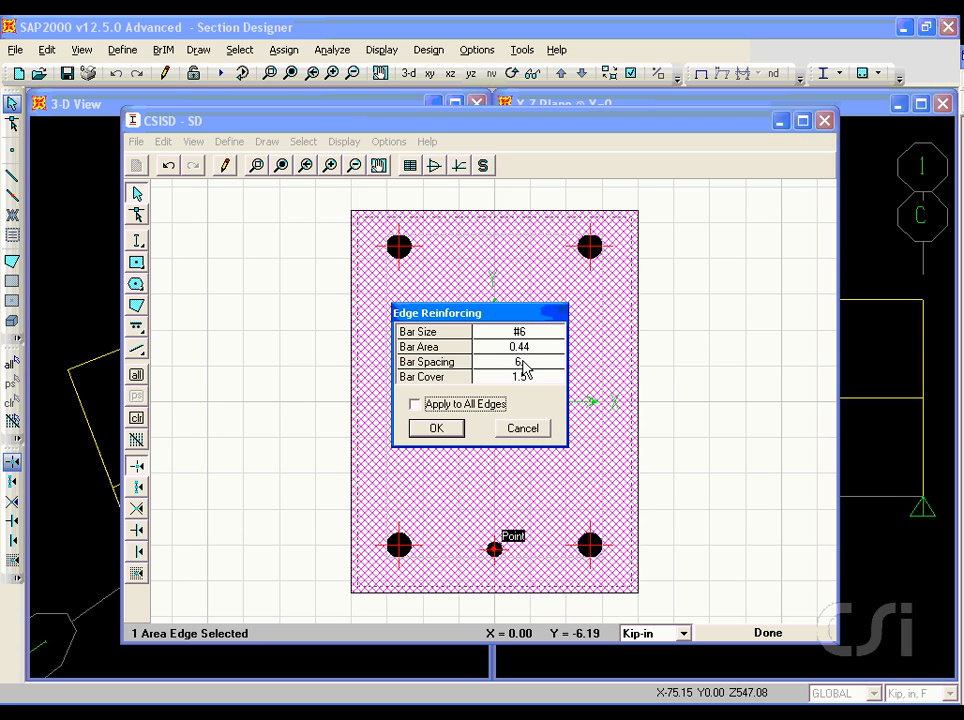
left_click(519, 362)
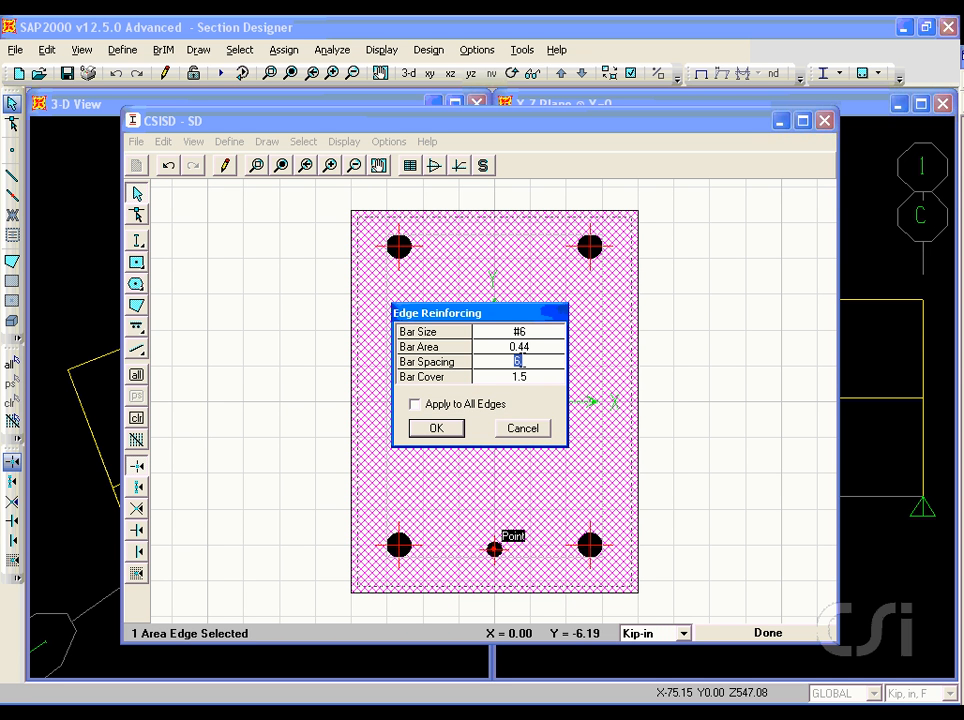
type("4.2")
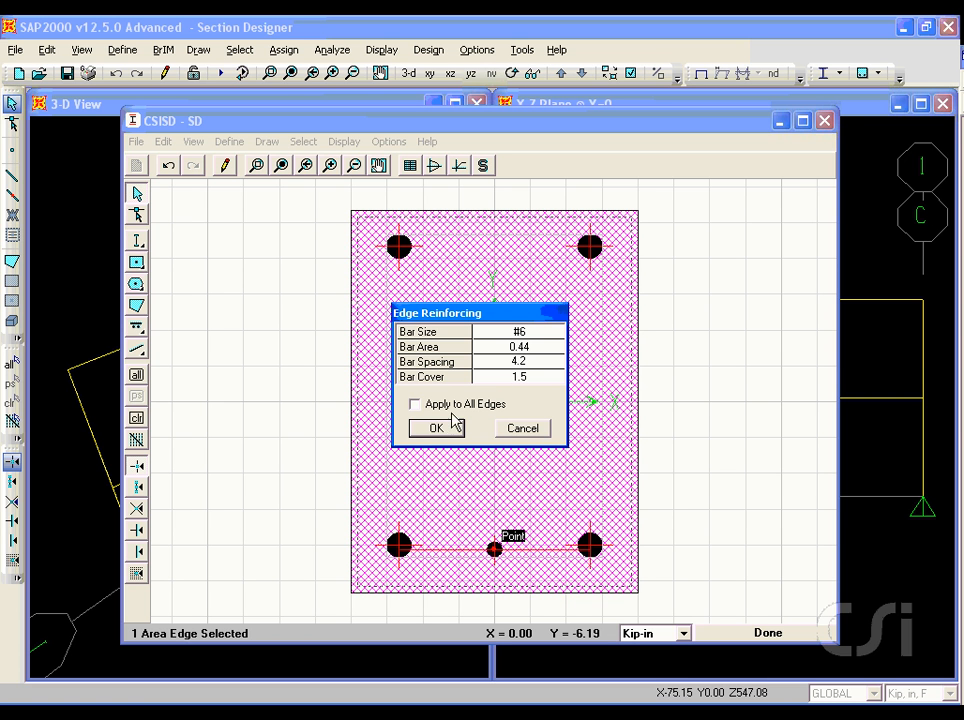
left_click(436, 428)
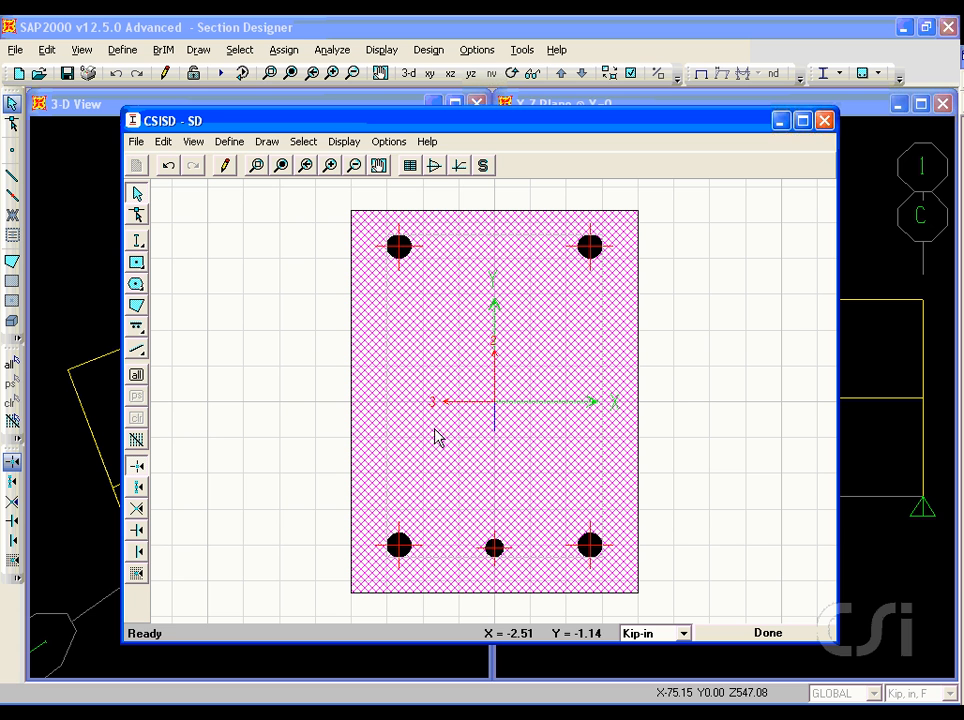
- Change the bottom-right corner bar of the section to size #6, for that corner only
right_click(590, 549)
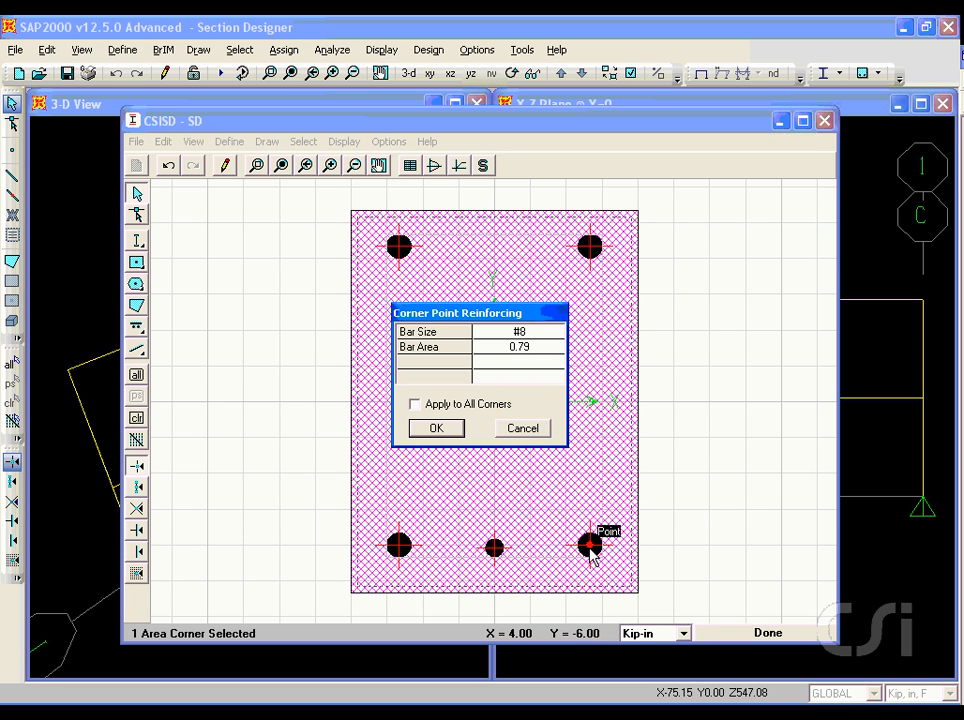
left_click(530, 338)
left_click(553, 334)
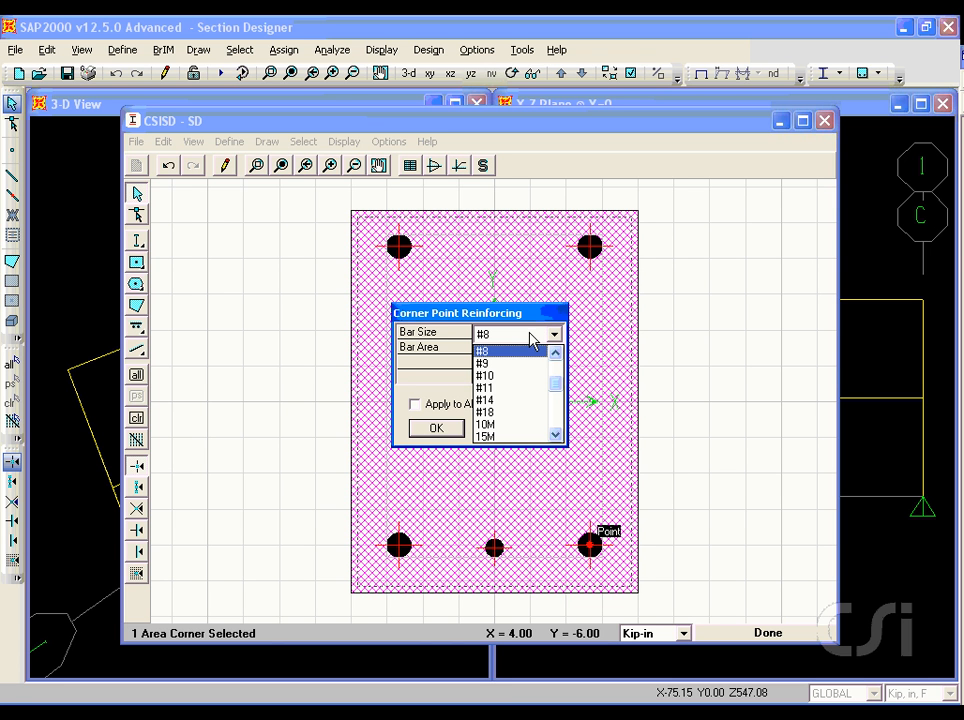
left_click(553, 354)
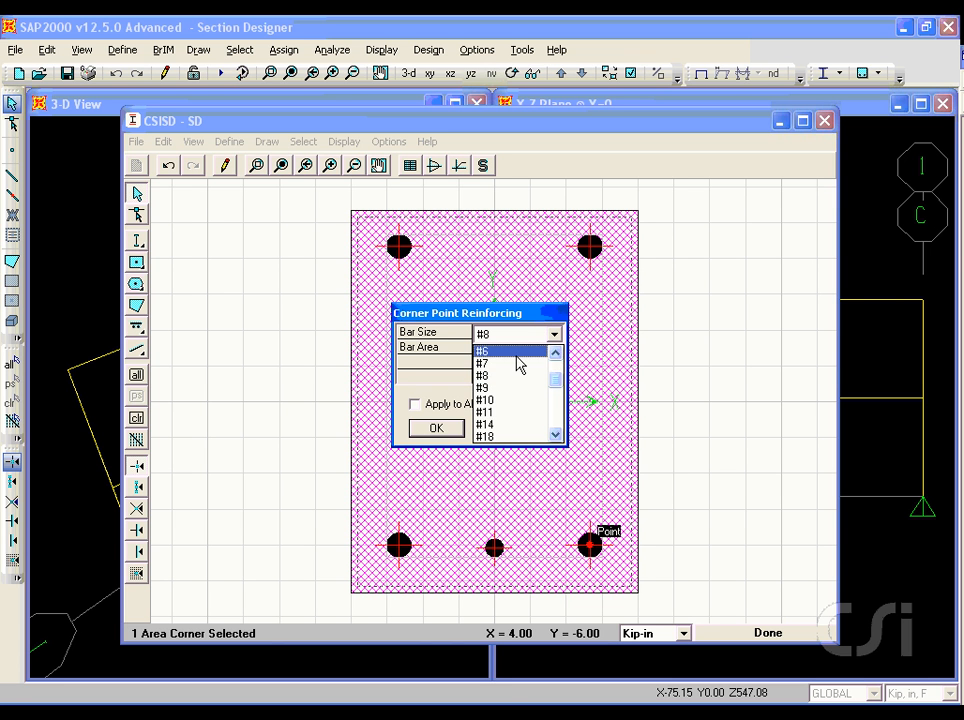
left_click(507, 364)
left_click(448, 431)
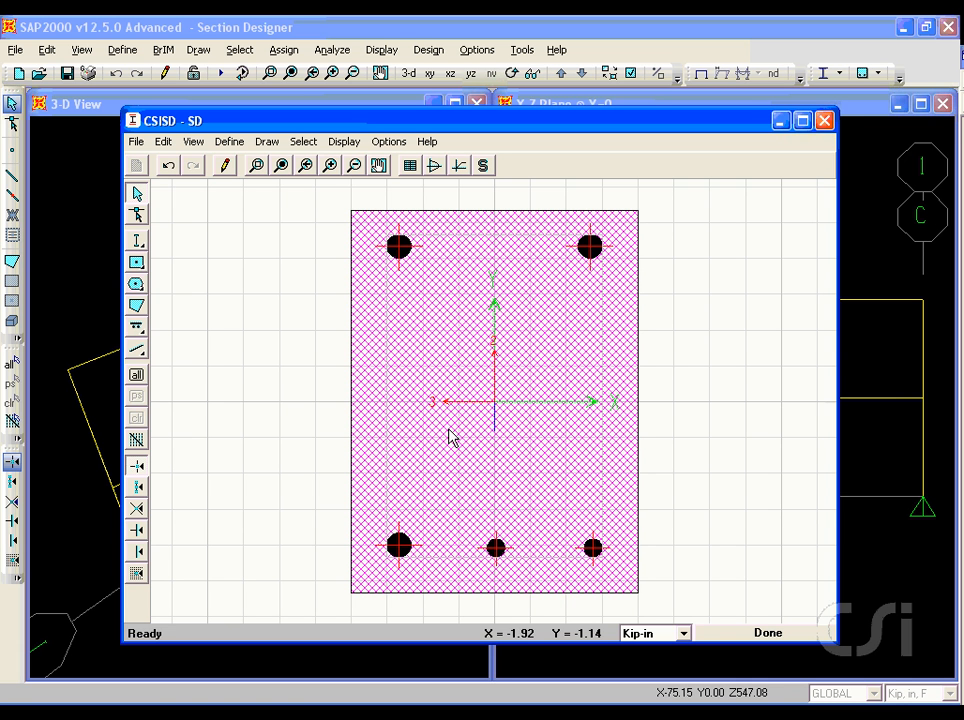
- Set the bottom-left corner bar's size to #6 without applying it to the other corners
right_click(397, 542)
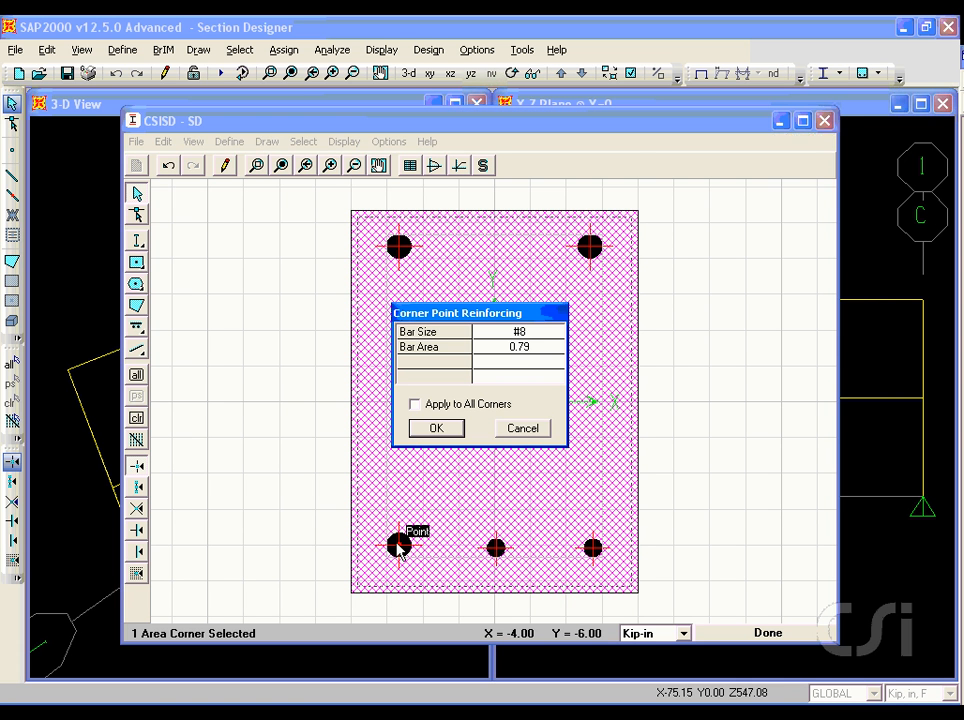
left_click(522, 334)
left_click(552, 334)
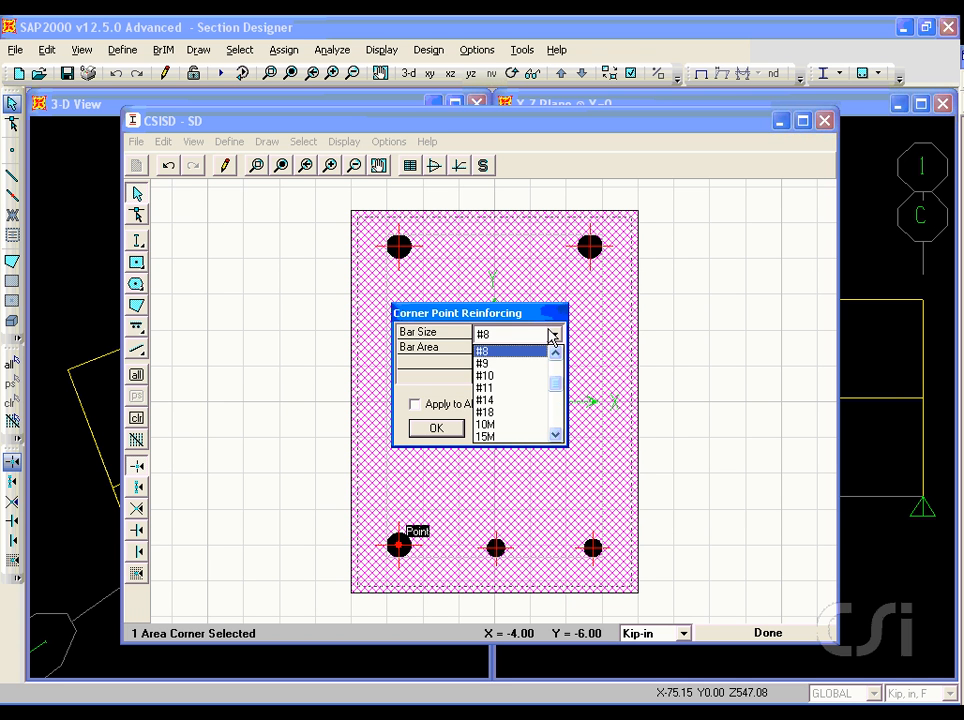
left_click(555, 353)
left_click(555, 353)
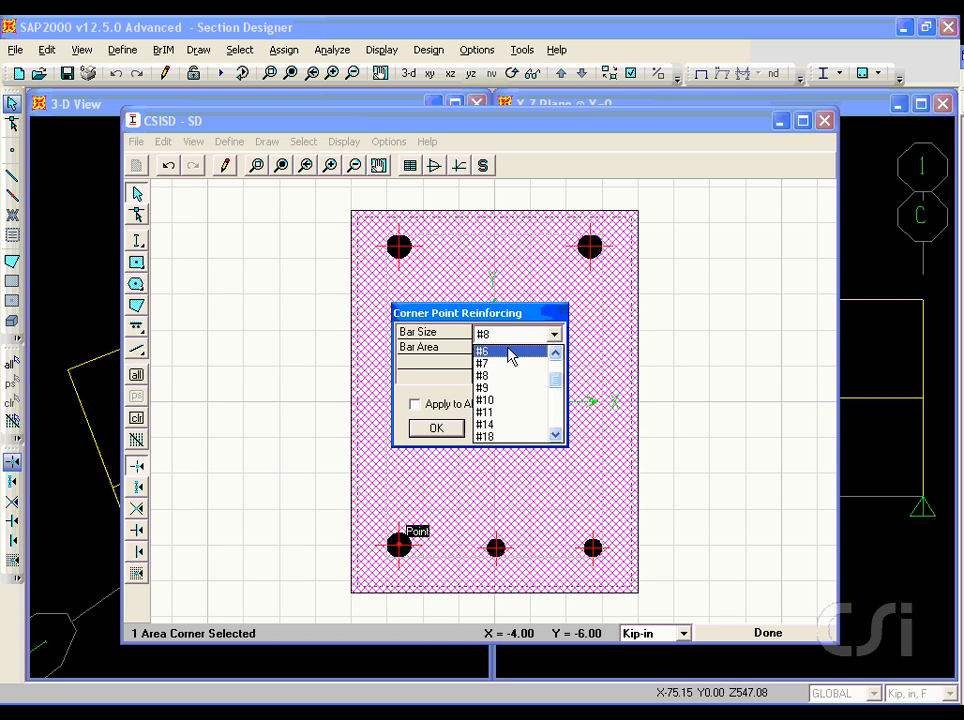
left_click(508, 353)
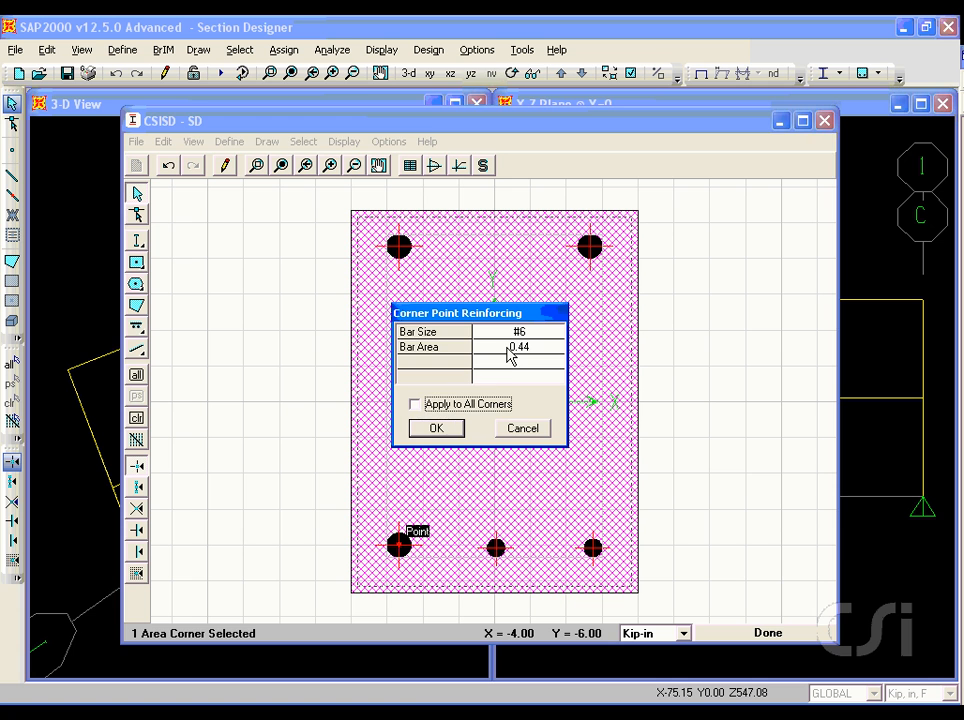
left_click(440, 429)
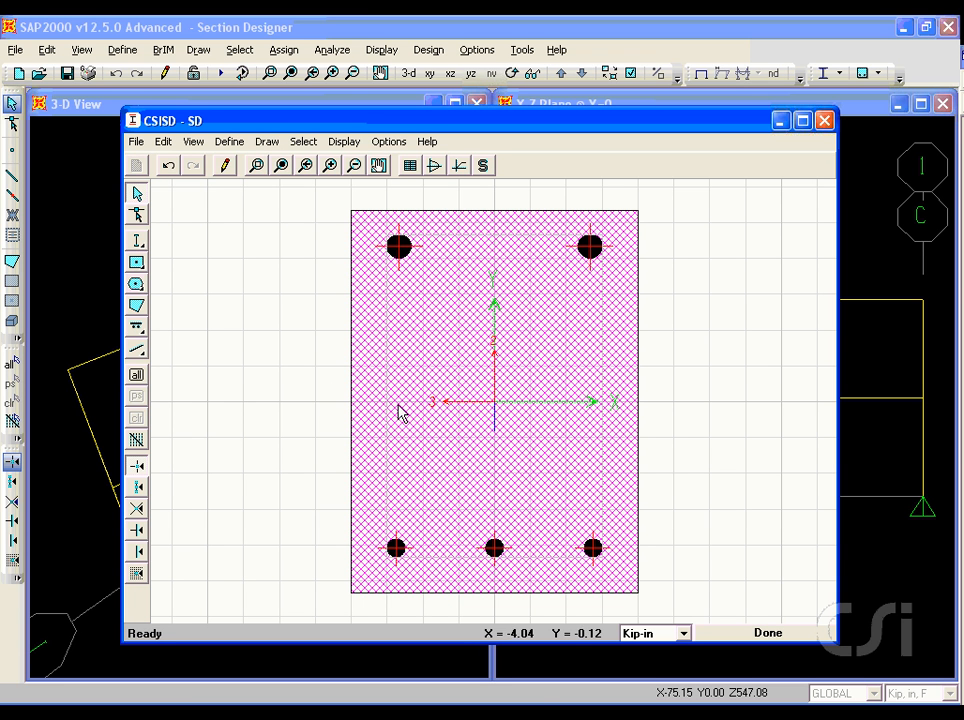
- Draw a line bar above the section's bottom bars, from about (-4.5, -3.7) to about (4.9, -3.9)
left_click(139, 331)
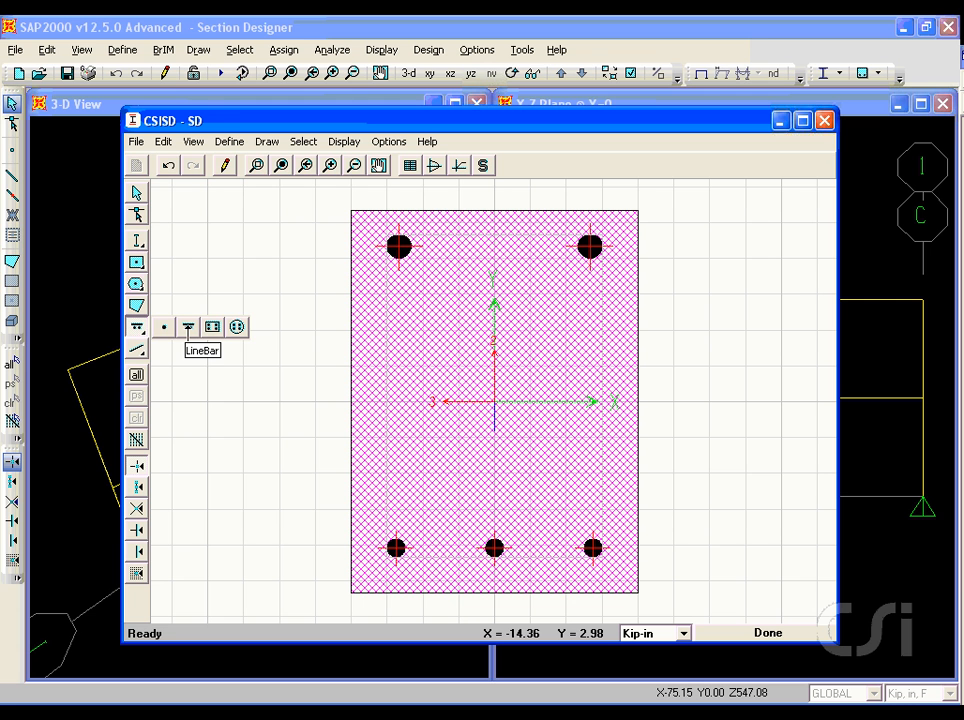
left_click(188, 327)
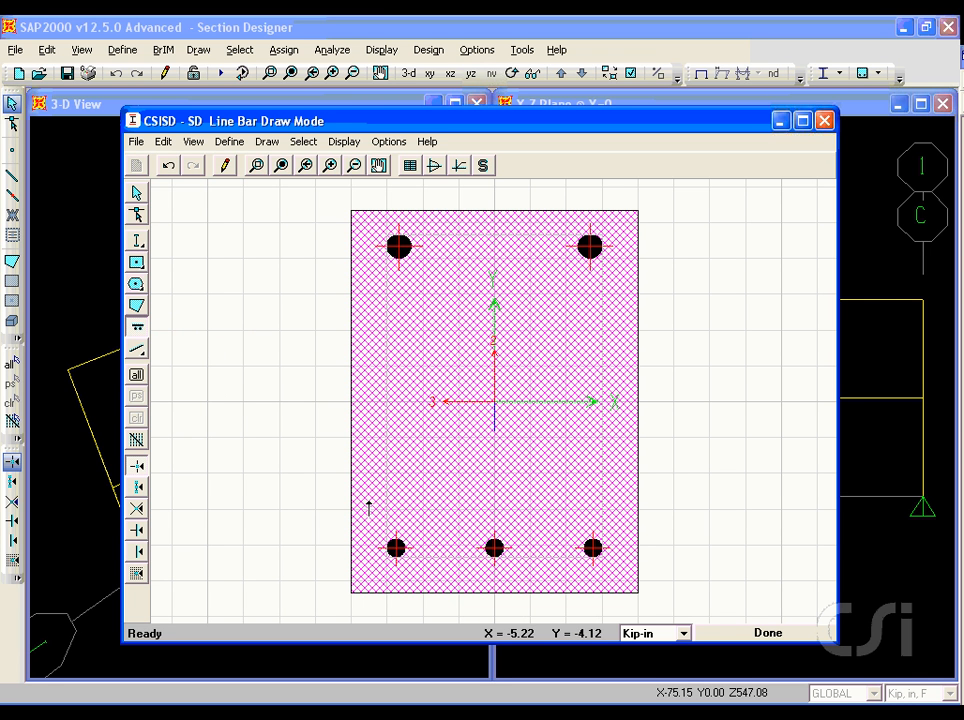
left_click(386, 492)
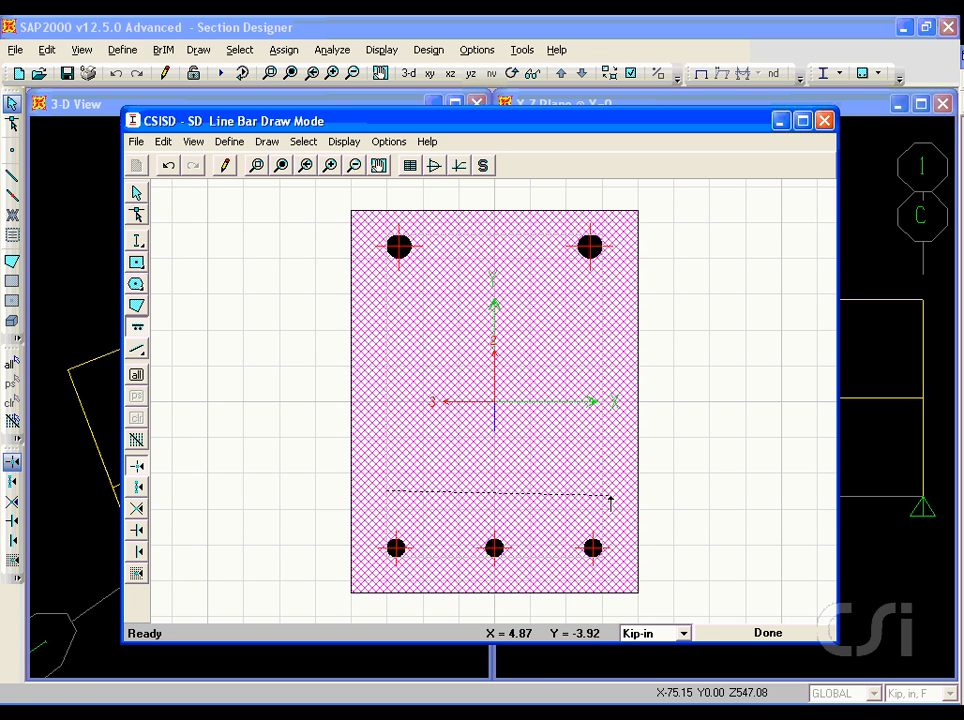
left_click(610, 497)
- Set the new line bar's end coordinates to X1 -4.125, Y1 -4.625, X2 4.125 and Y2 -4.625
right_click(498, 493)
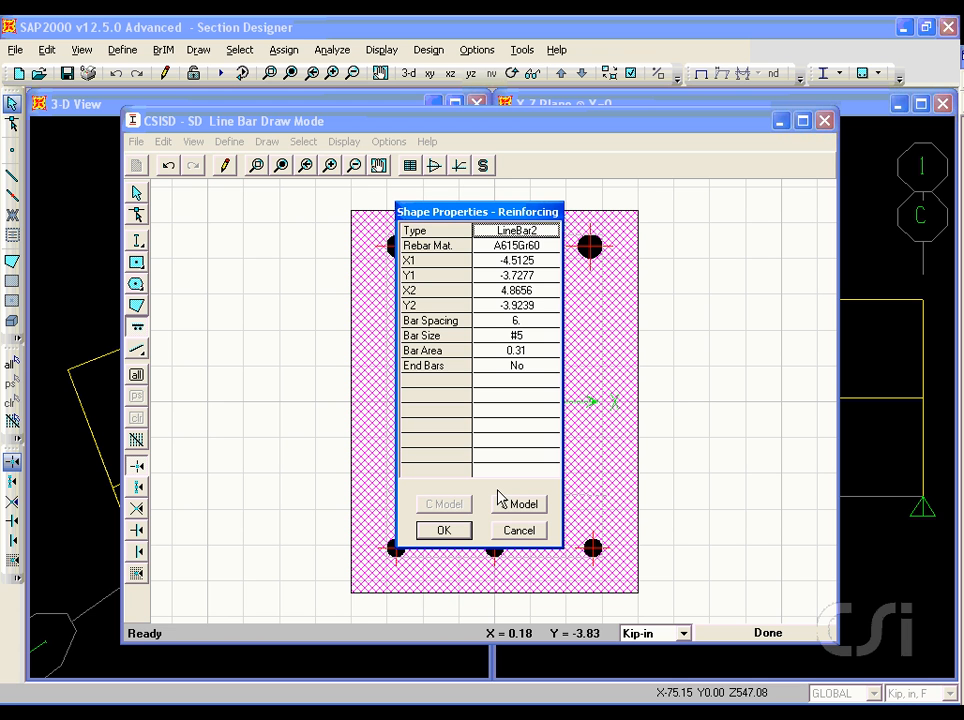
left_click(527, 262)
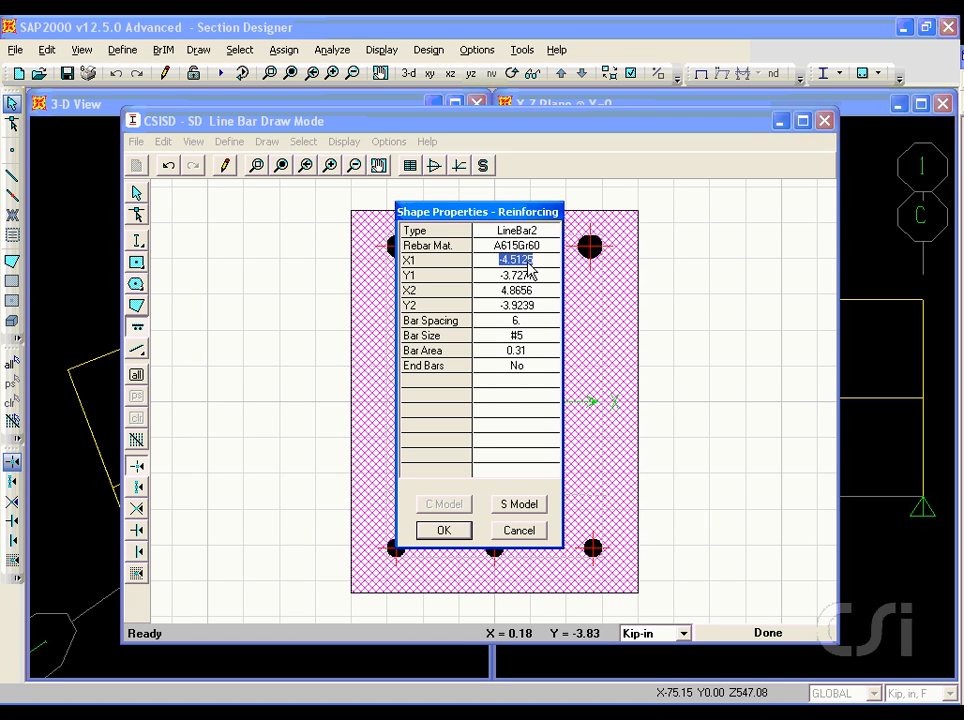
type("-4.125")
left_click(524, 276)
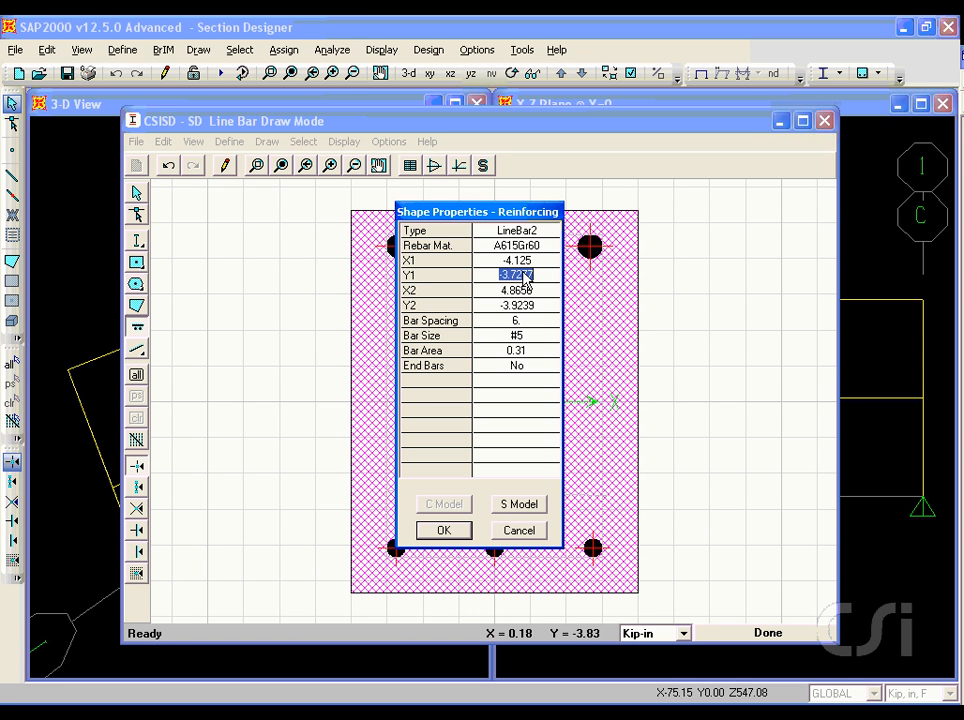
key("BackSpace")
type("-4.625")
left_click(533, 290)
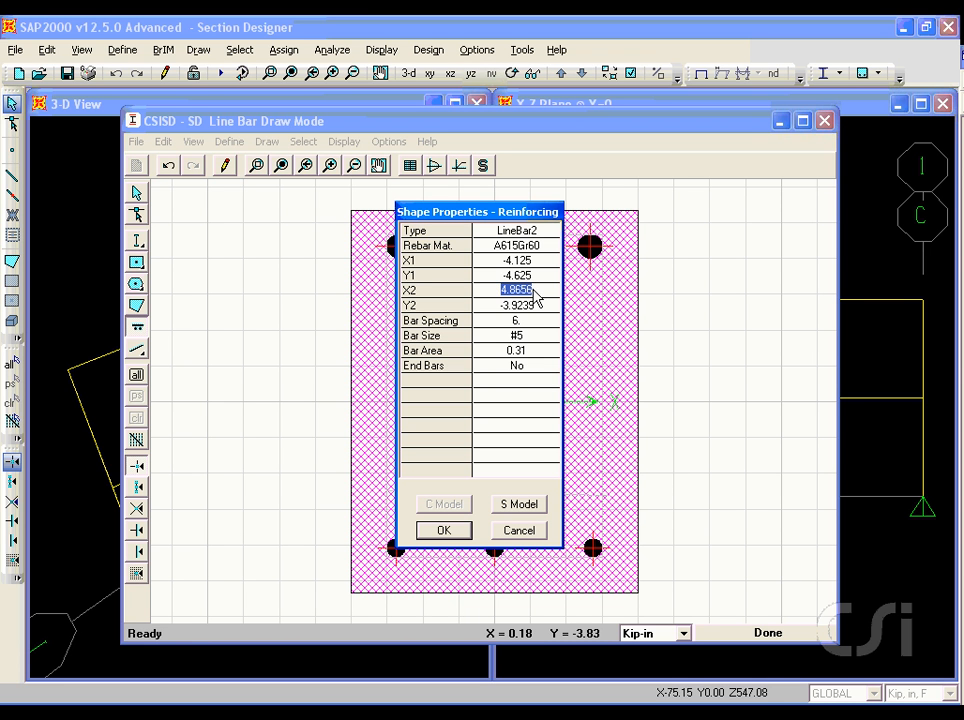
type("4.125")
left_click(535, 314)
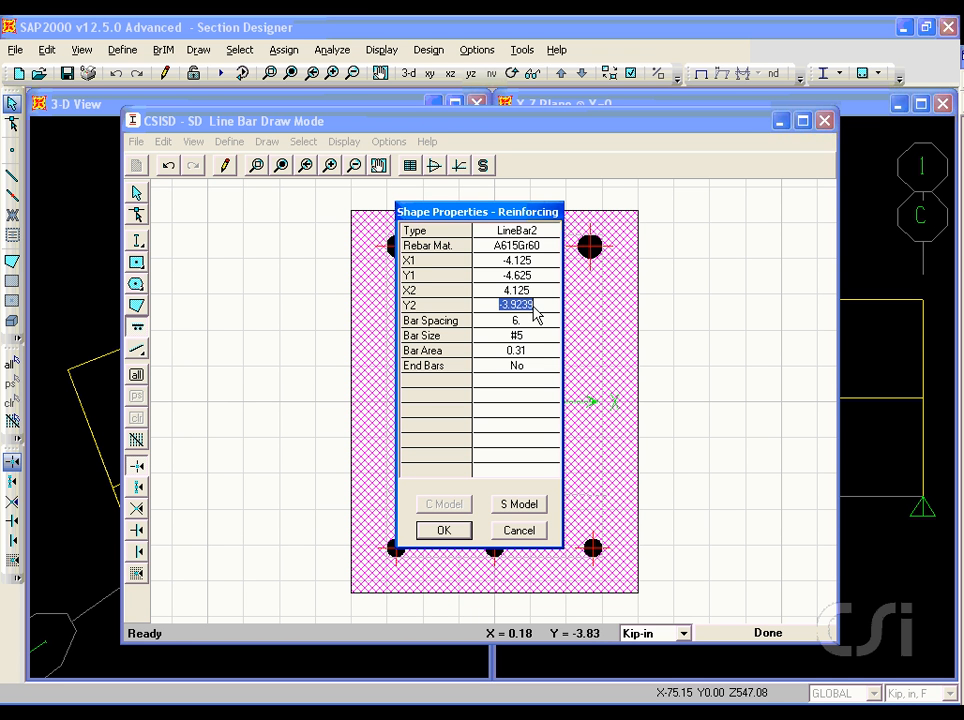
type("-4.625")
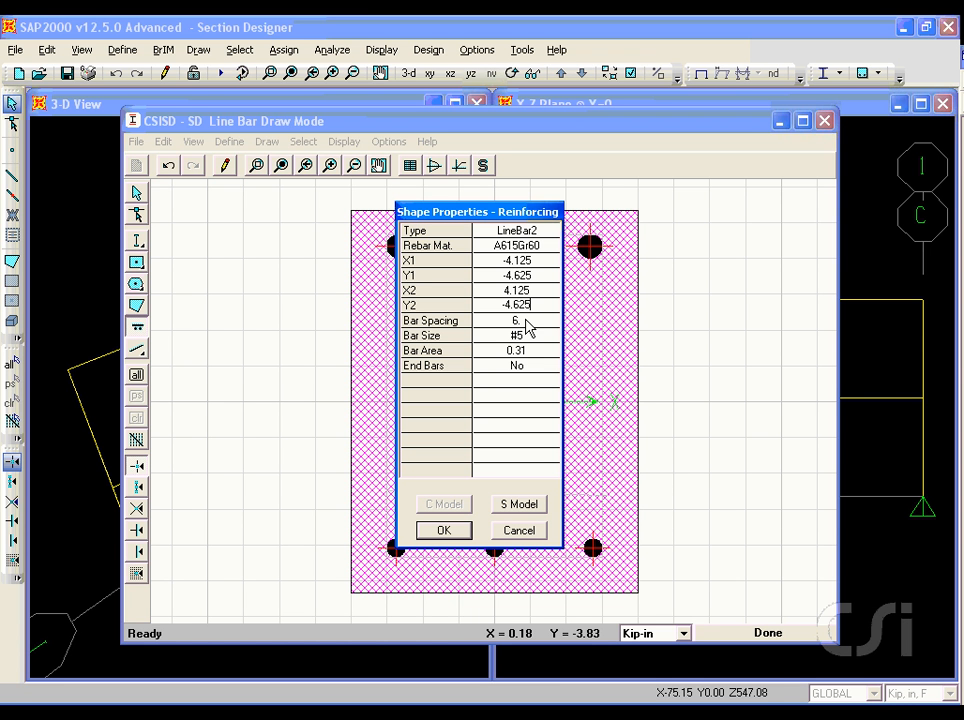
- Give the new line bar a 4.2 in spacing, #6 bar size and end bars, and apply the properties
left_click(525, 321)
type("4.2")
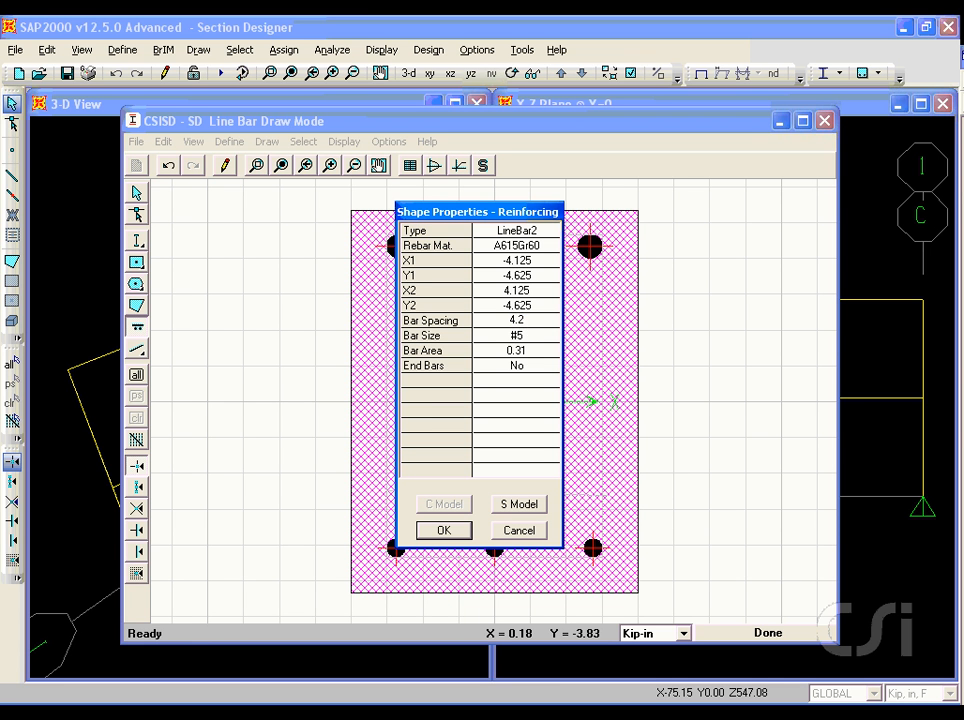
left_click(519, 336)
left_click(548, 340)
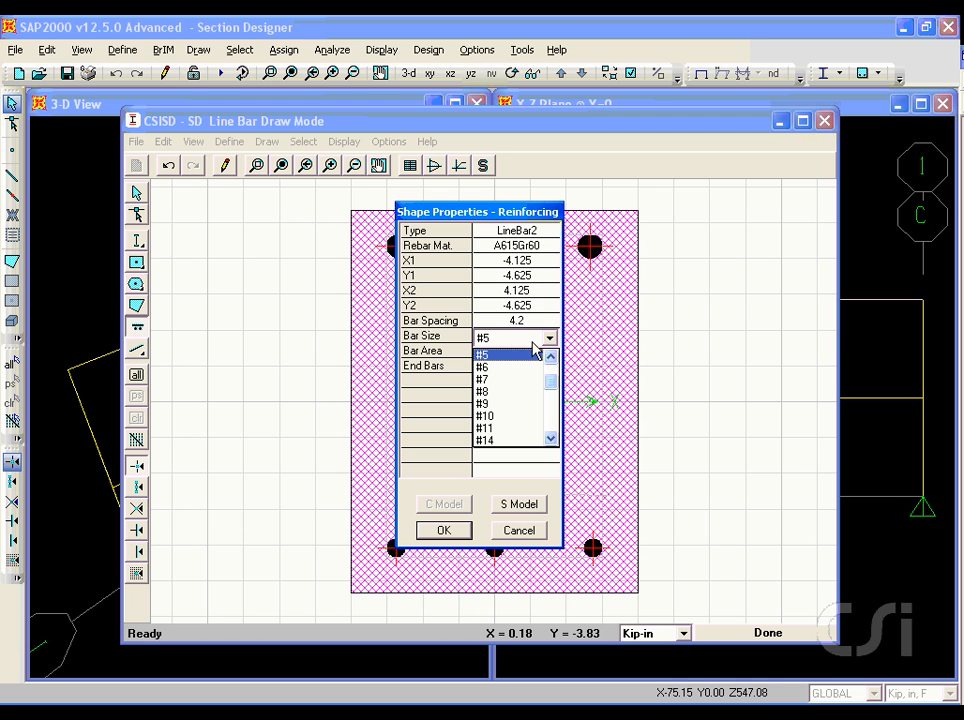
left_click(497, 369)
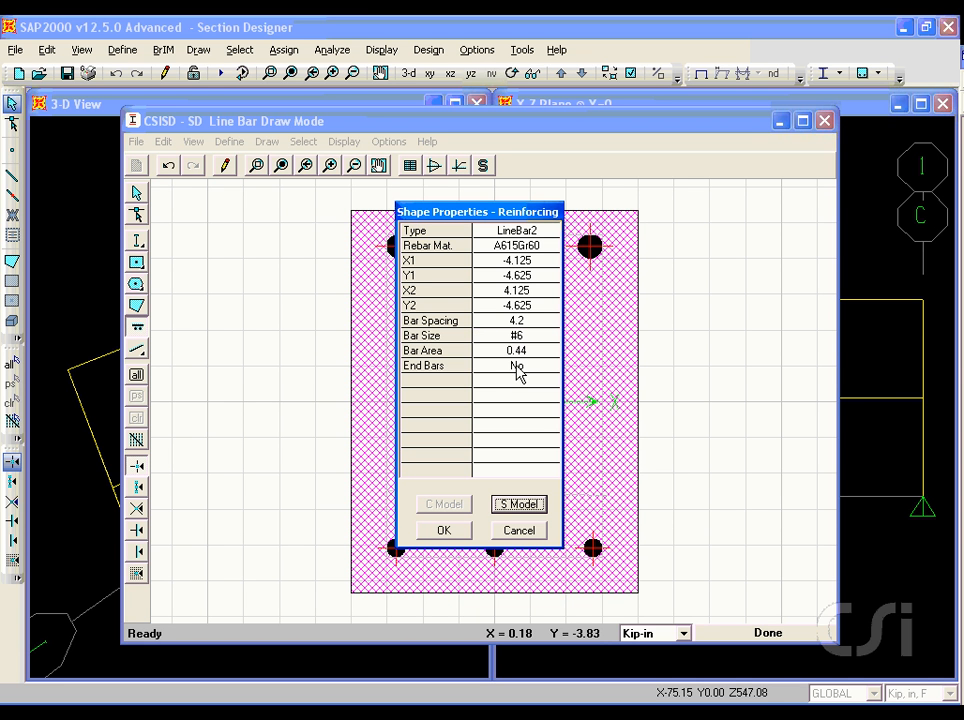
left_click(527, 371)
left_click(547, 370)
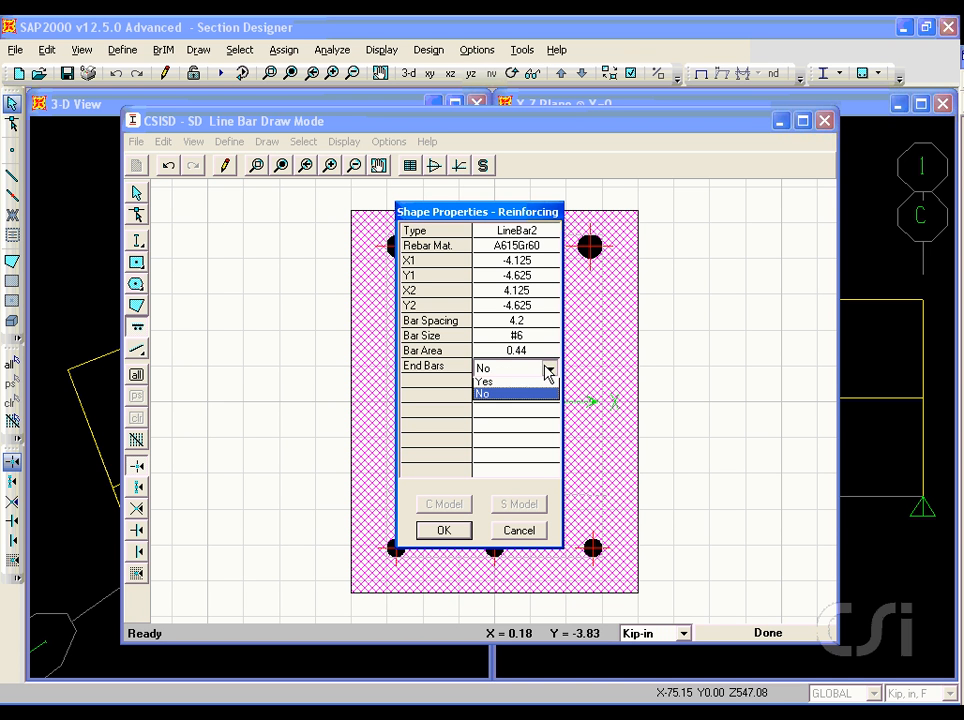
left_click(487, 386)
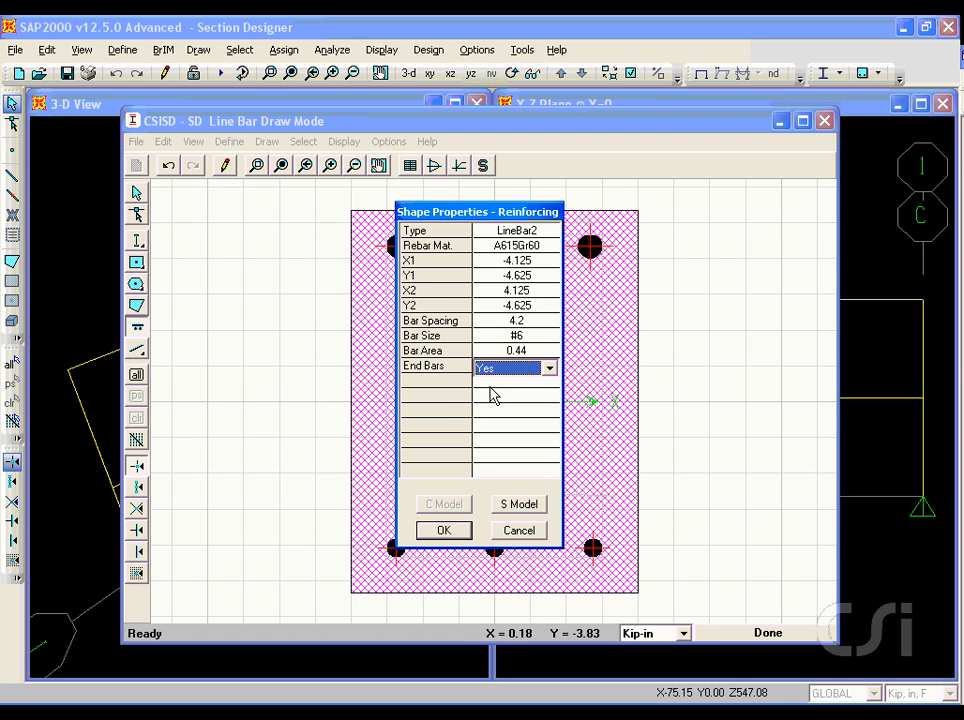
left_click(442, 531)
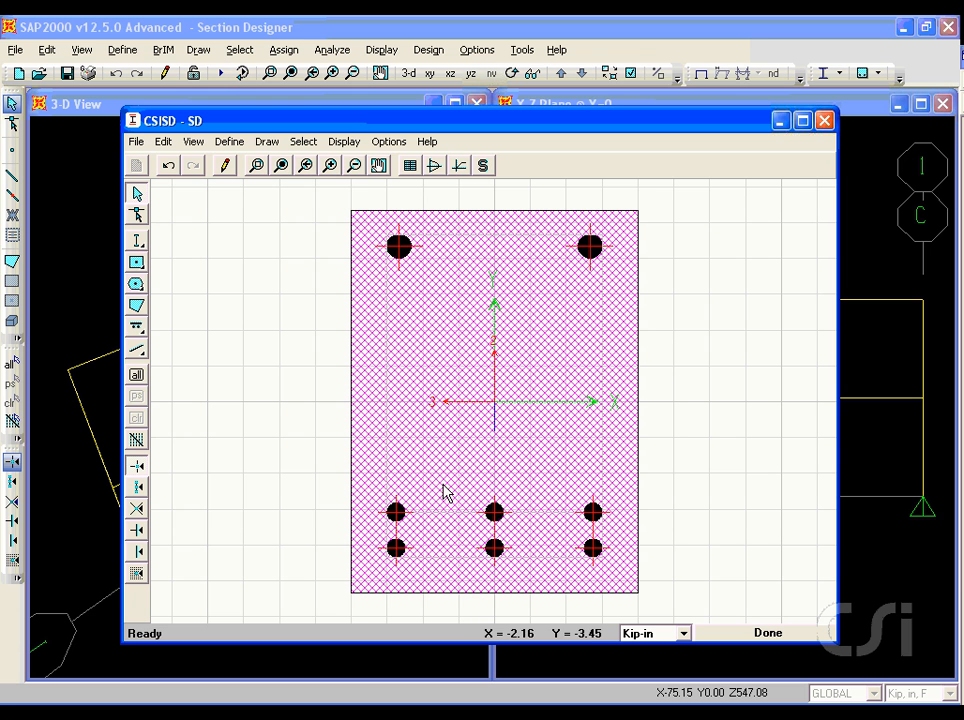
- Review the calculated section properties of the reinforced column section, moving the report clear of the drawing, and close it
left_click(344, 142)
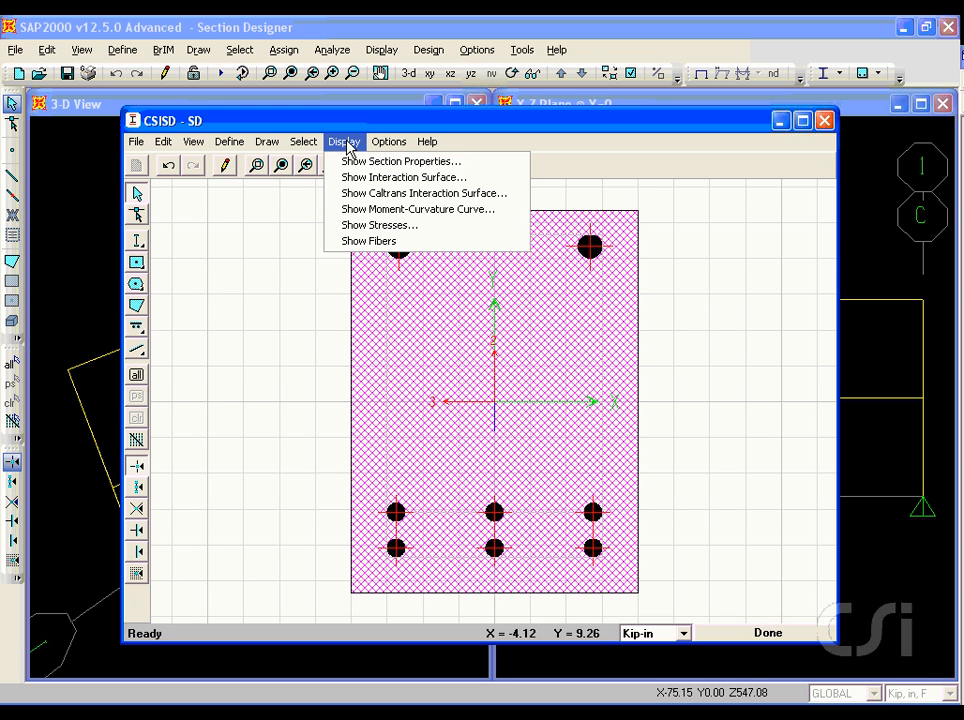
left_click(411, 166)
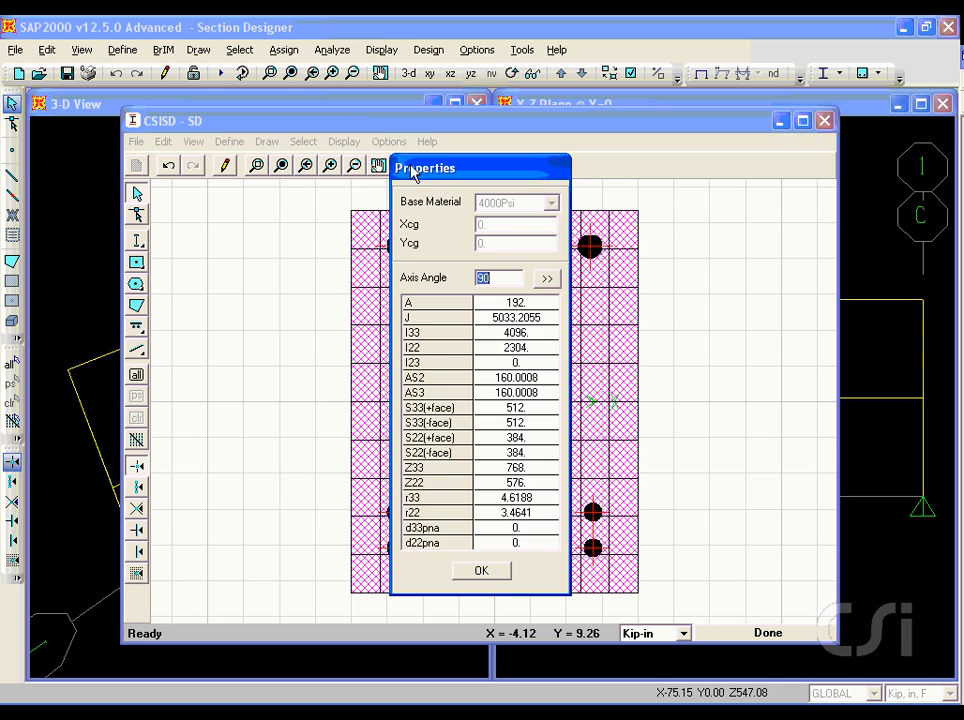
left_click_drag(413, 170, 211, 153)
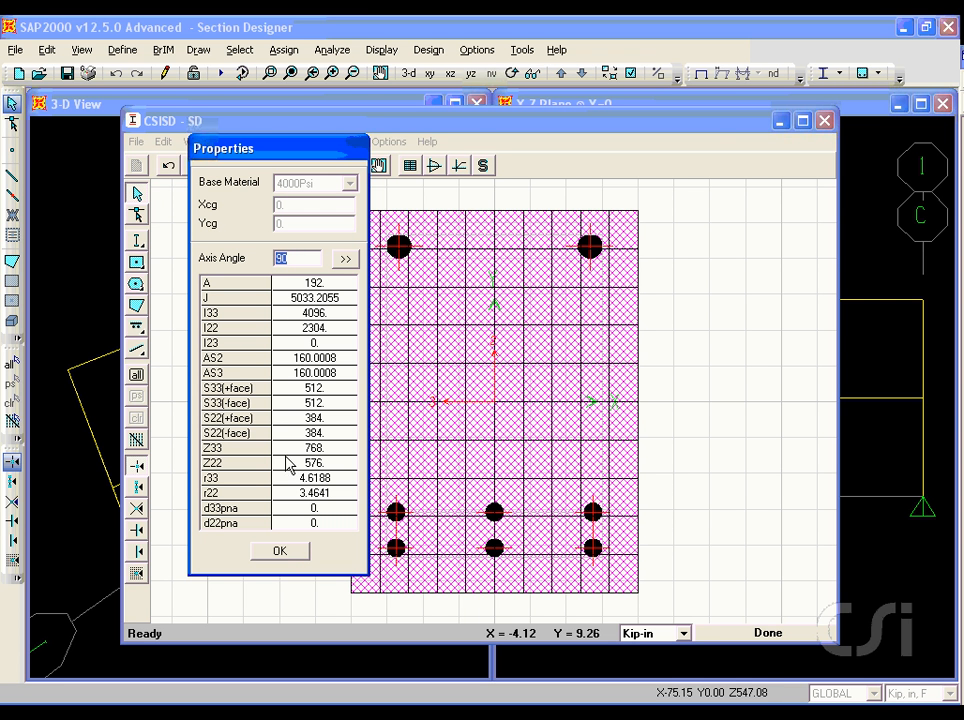
left_click(279, 553)
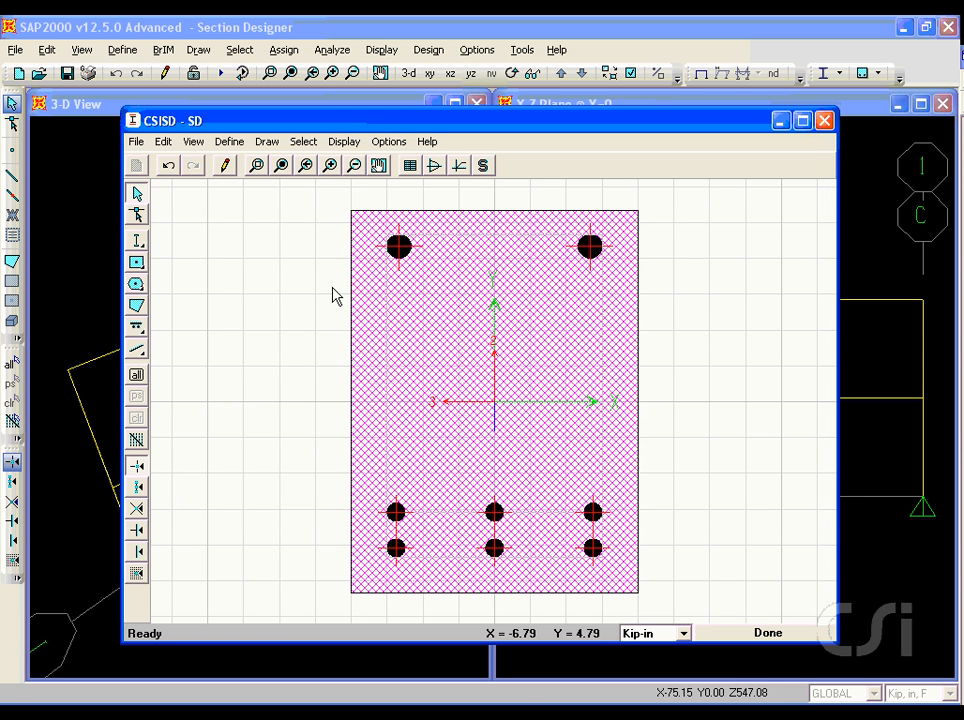
- Show the section's interaction surface and rotate its 3D view to a plan angle of 360
left_click(346, 143)
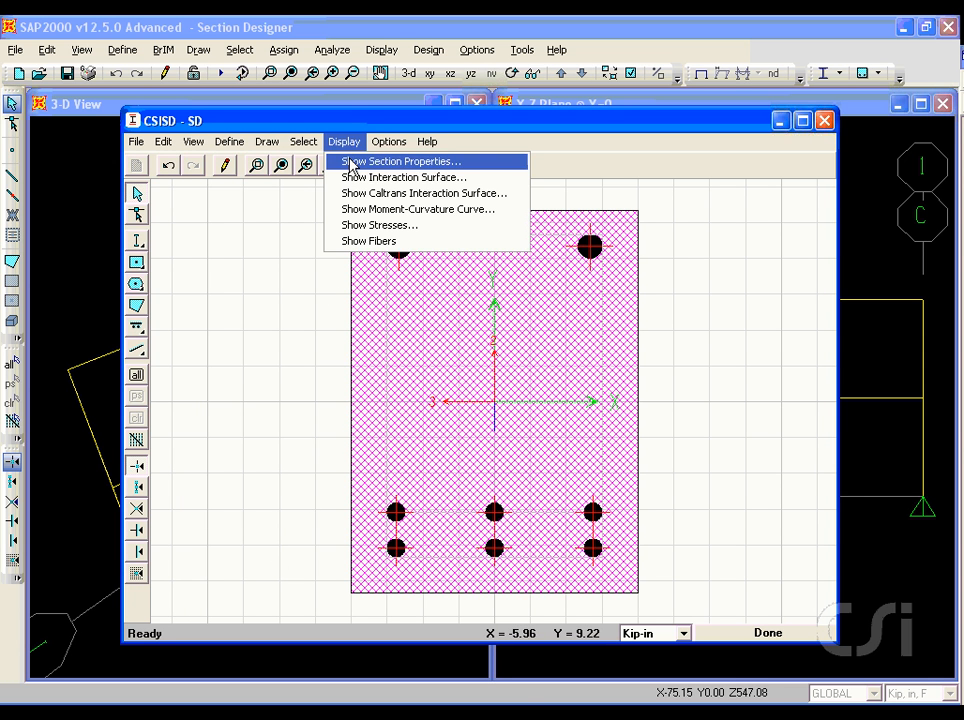
left_click(393, 178)
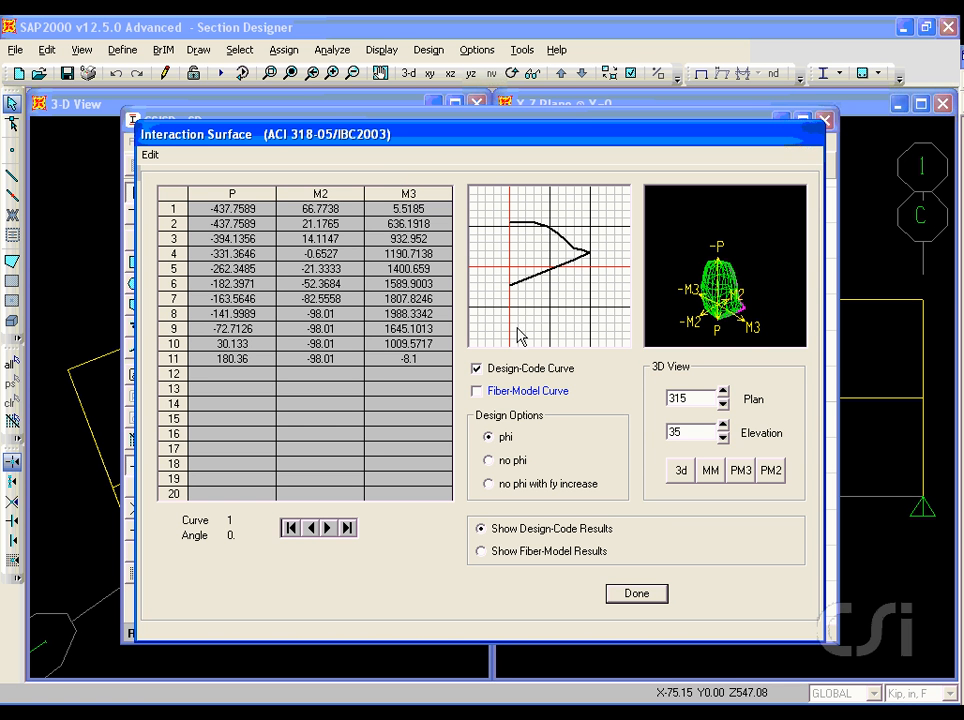
left_click(723, 393)
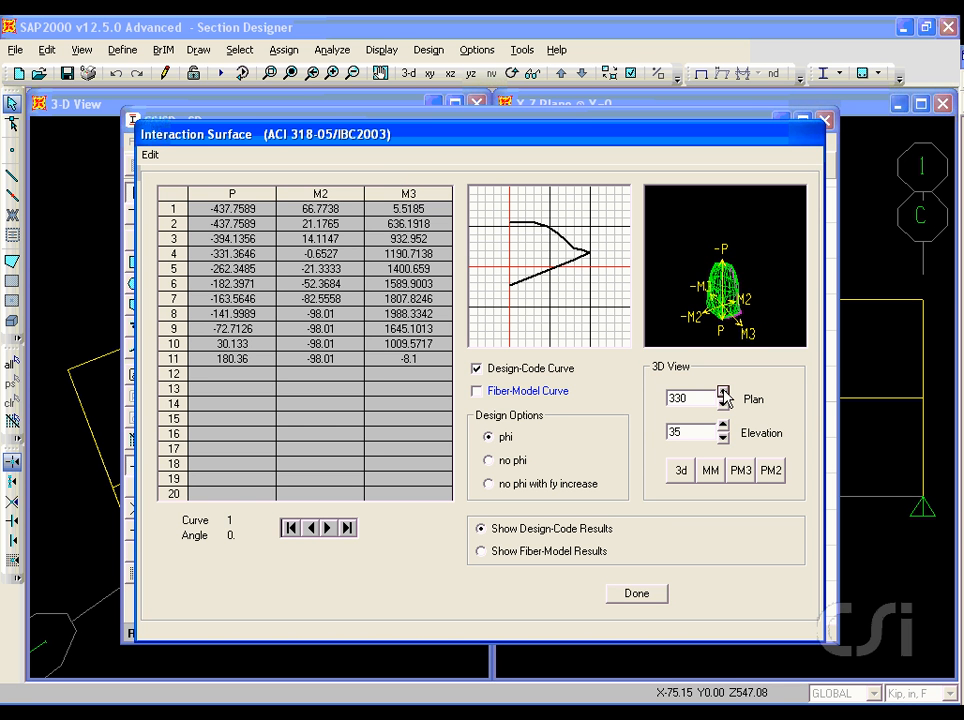
left_click(723, 393)
left_click(723, 393)
left_click(723, 393)
left_click(723, 393)
left_click(723, 393)
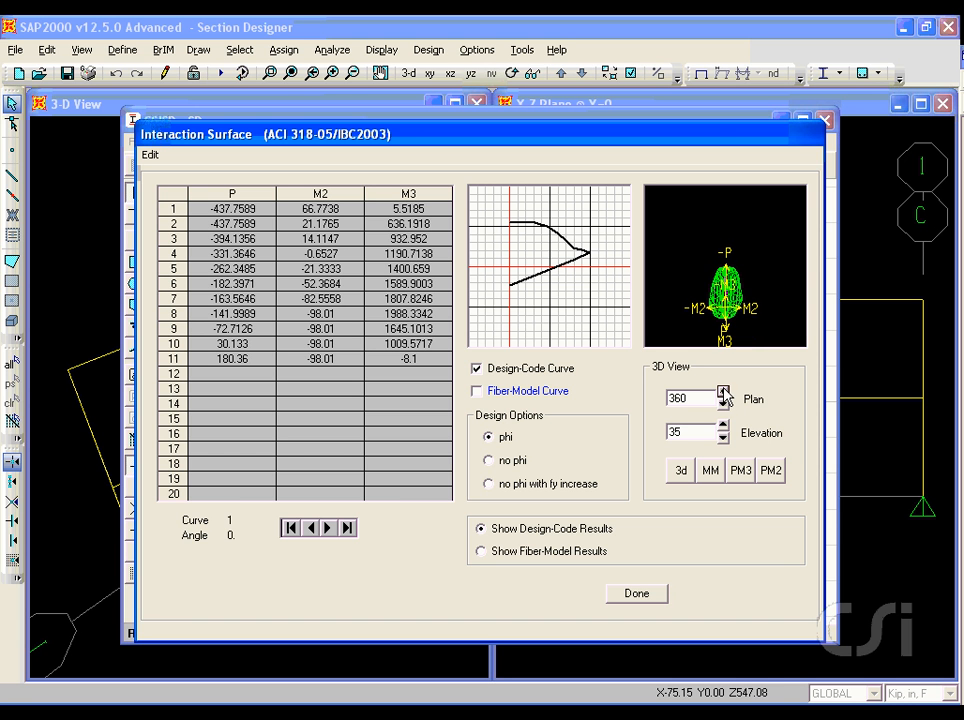
- Step through the interaction curves to curve 5 at an angle of 60 degrees, and close the interaction surface
left_click(325, 531)
left_click(327, 529)
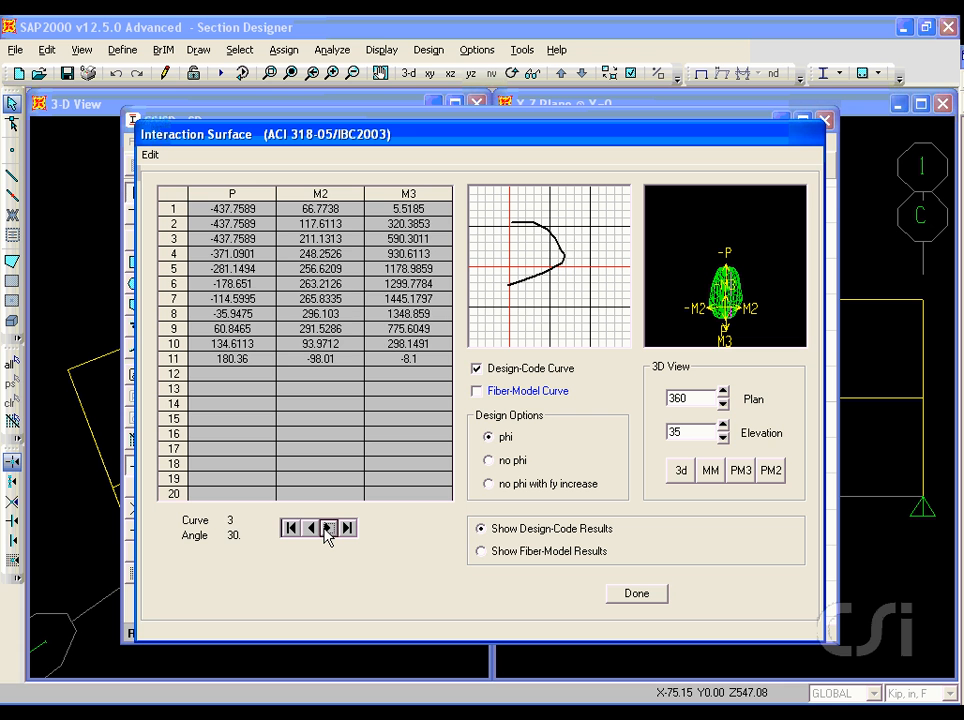
left_click(327, 529)
left_click(327, 529)
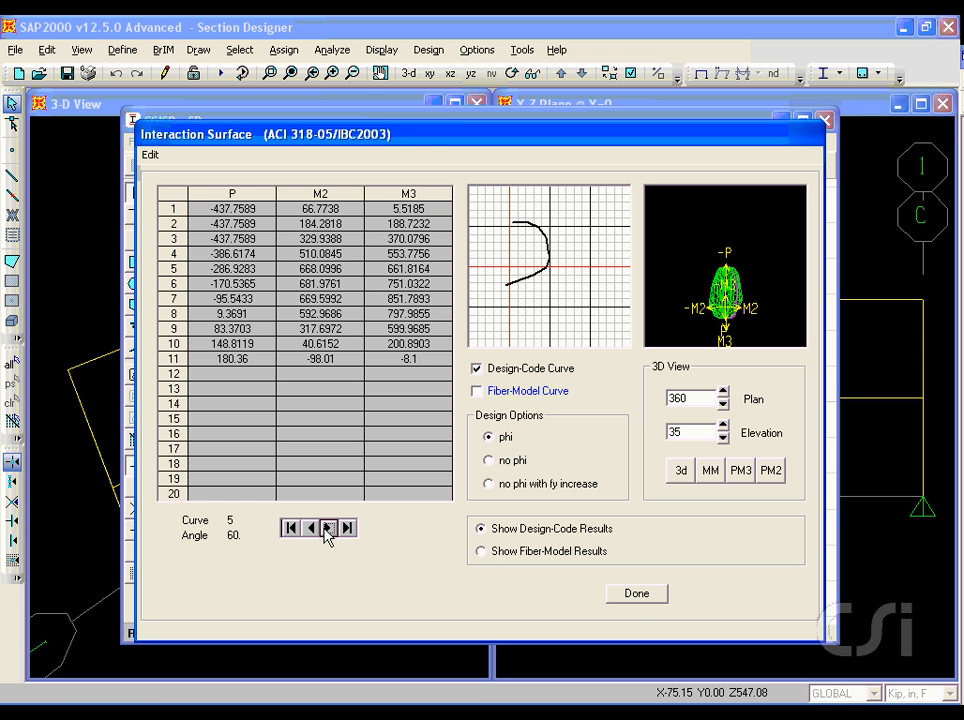
left_click(637, 595)
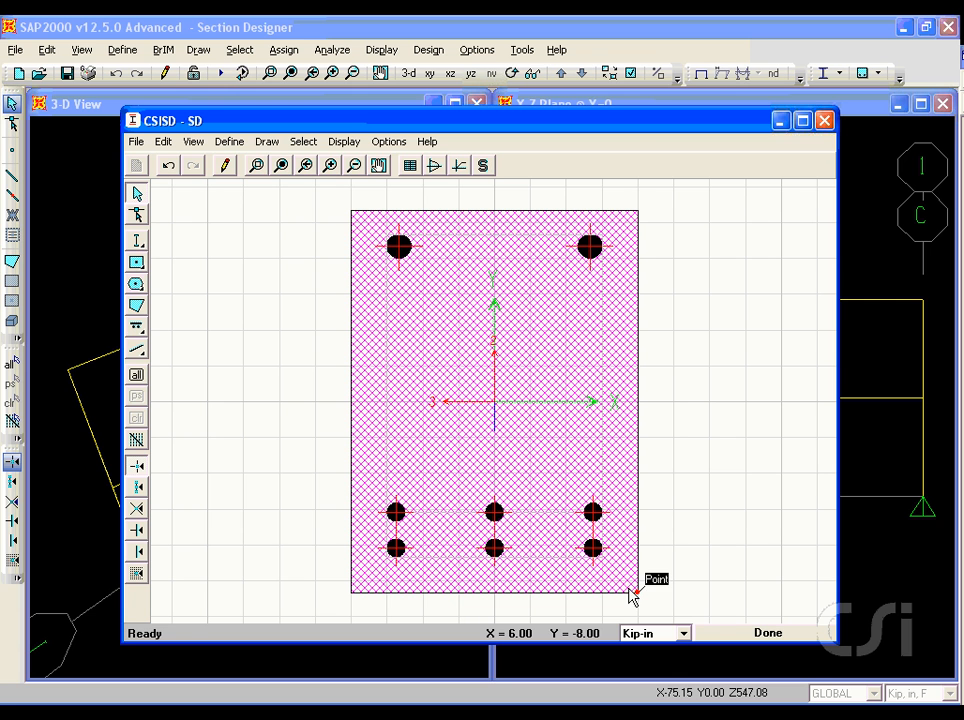
- Show the section's moment-curvature curve, examine the moment and strain diagram along it, and close it
left_click(343, 142)
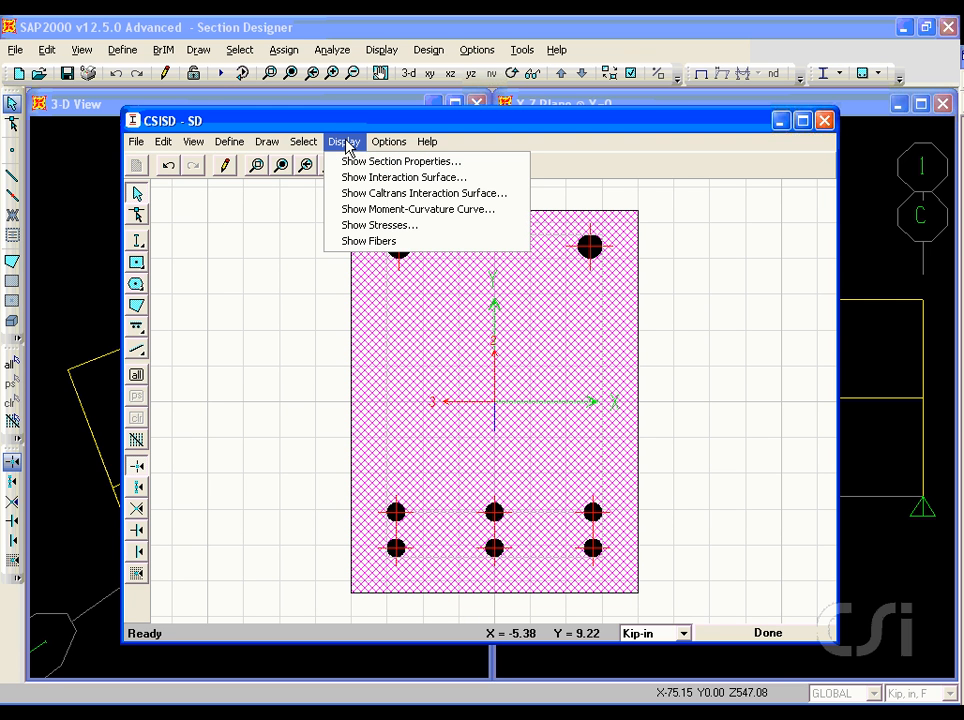
left_click(440, 209)
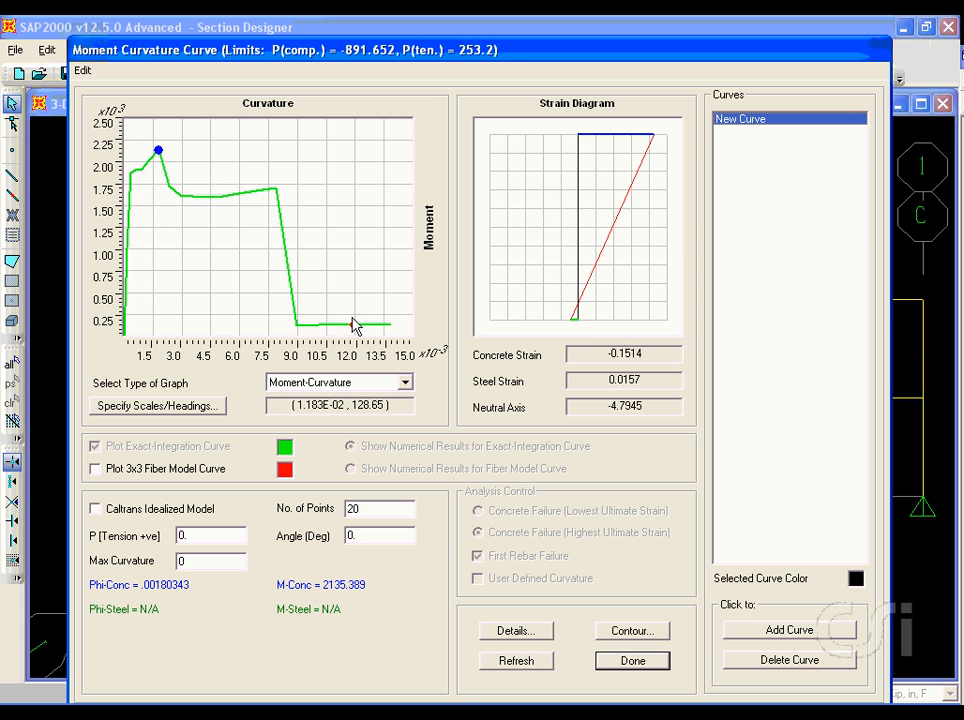
left_click(632, 661)
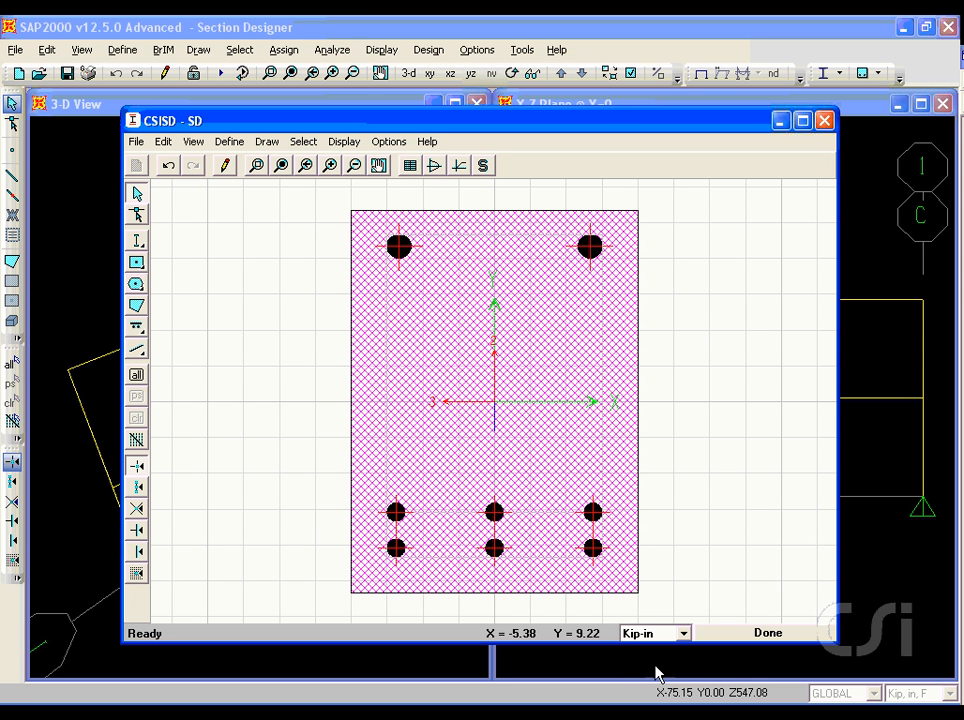
- Finish the section drawing and accept the SD section data and the frame properties list
left_click(756, 636)
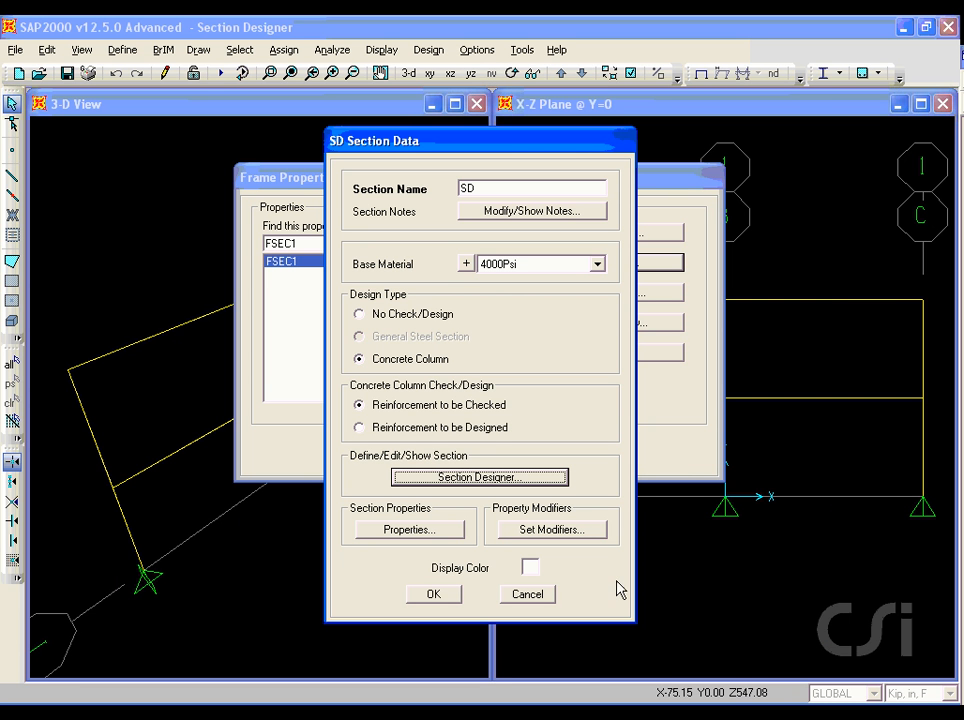
left_click(434, 595)
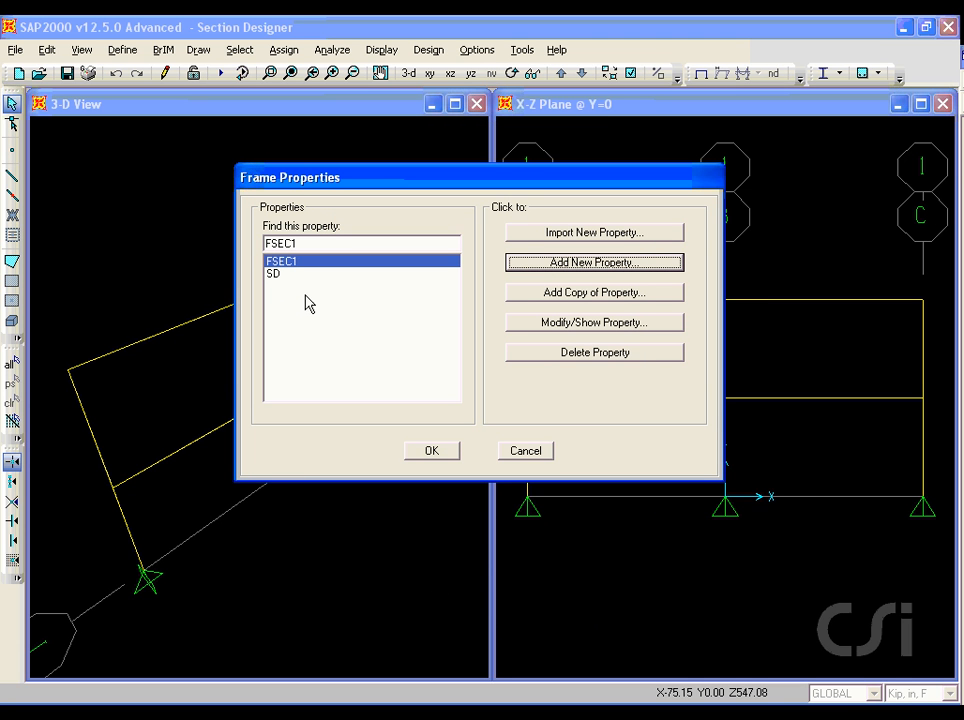
left_click(432, 455)
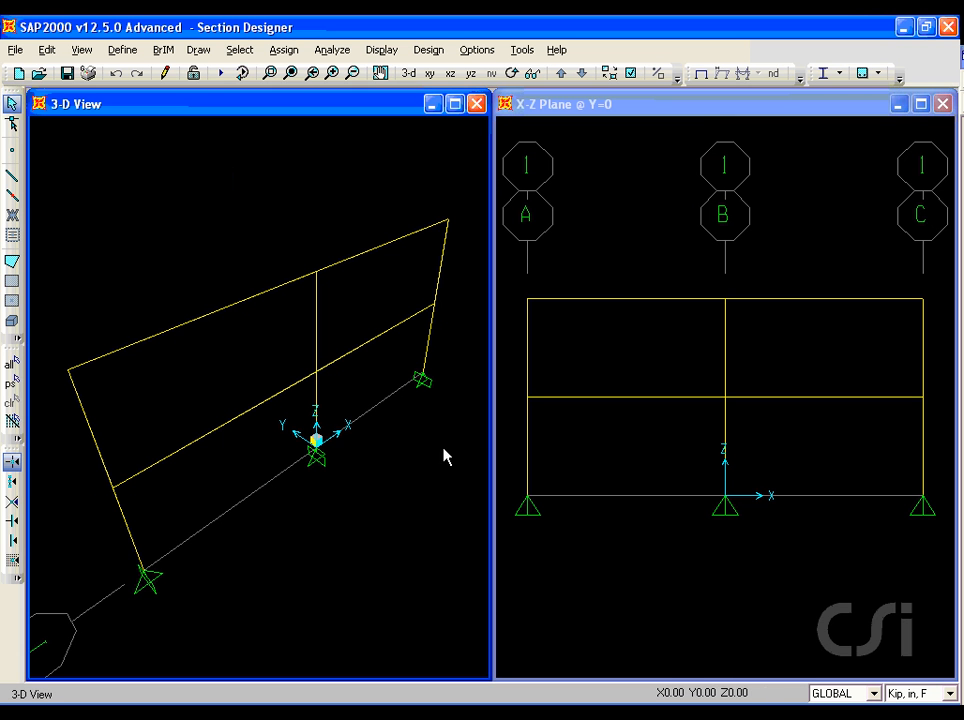
- Select the four horizontal beams in the X-Z plane view and assign them the frame section SD
left_click(630, 262)
left_click_drag(630, 262, 598, 426)
left_click_drag(822, 270, 794, 447)
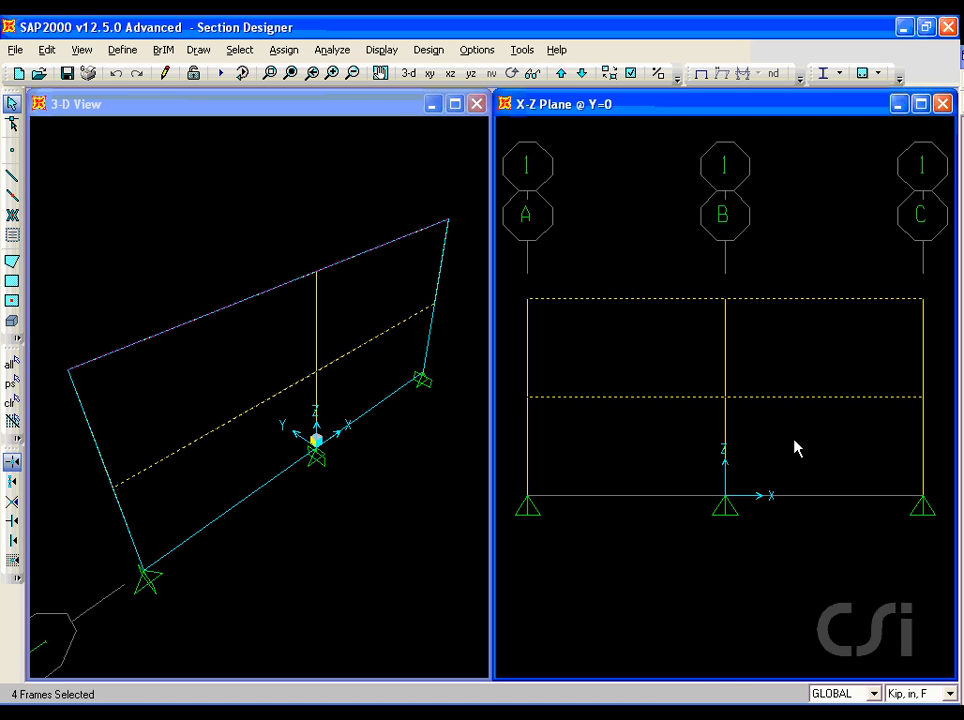
left_click(284, 50)
mouse_move(300, 95)
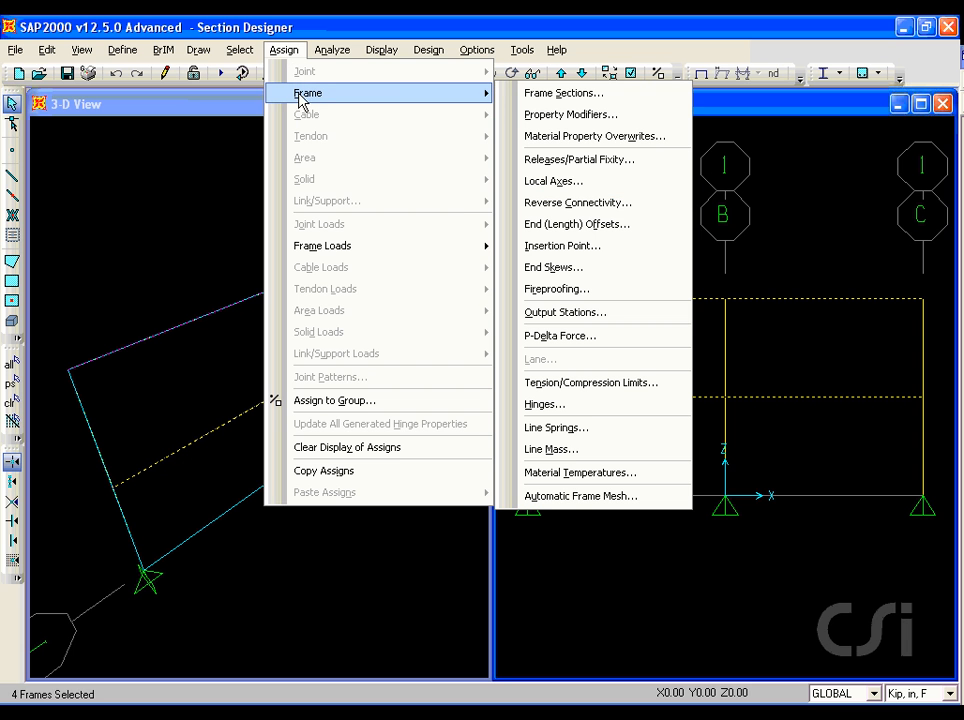
left_click(555, 97)
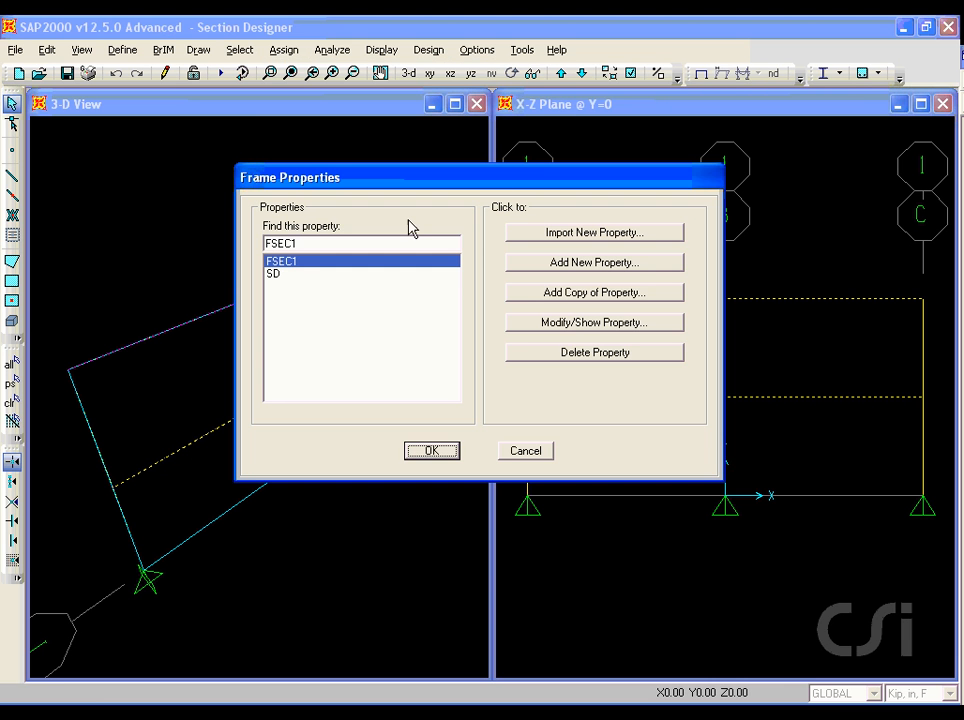
left_click(276, 275)
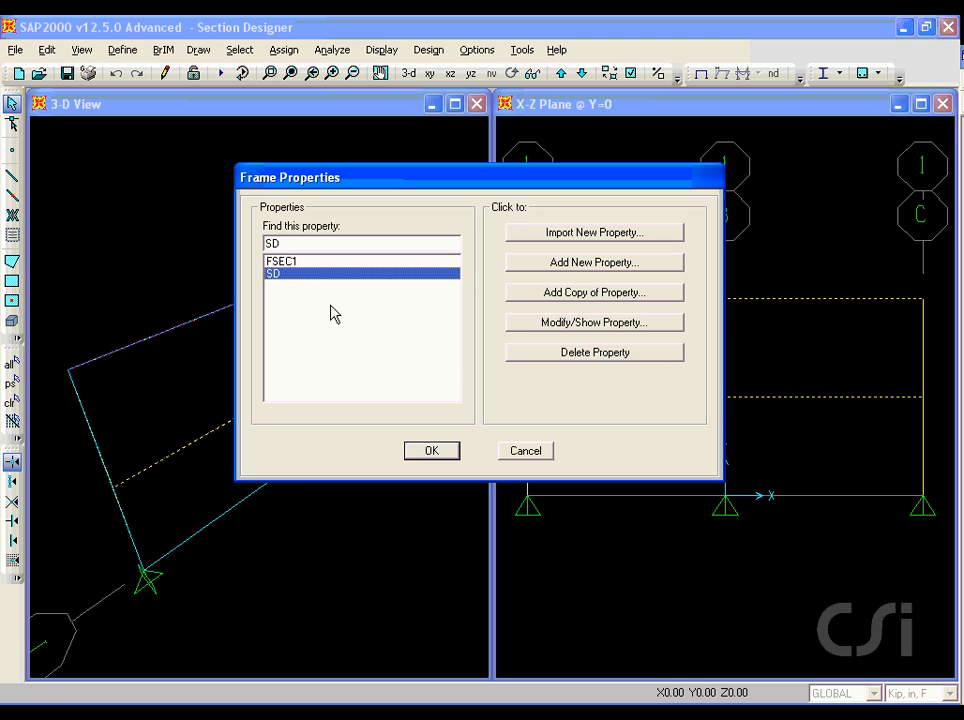
left_click(437, 453)
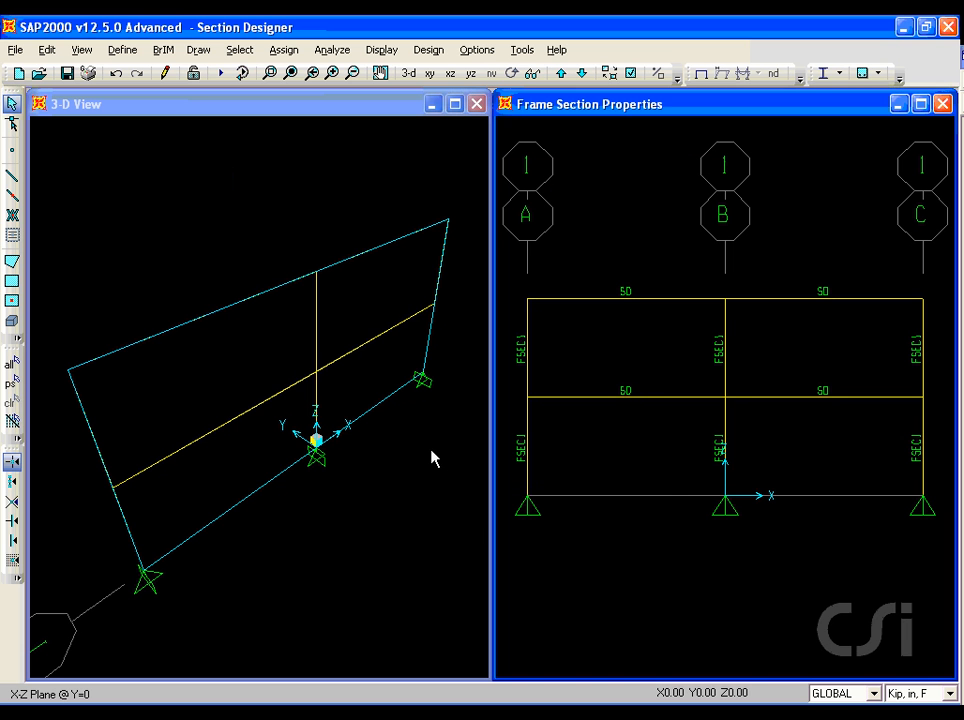
- Set the MODAL load case to Do Not Run and run the analysis for the DEAD case, with the 3-D view active for results
left_click(340, 209)
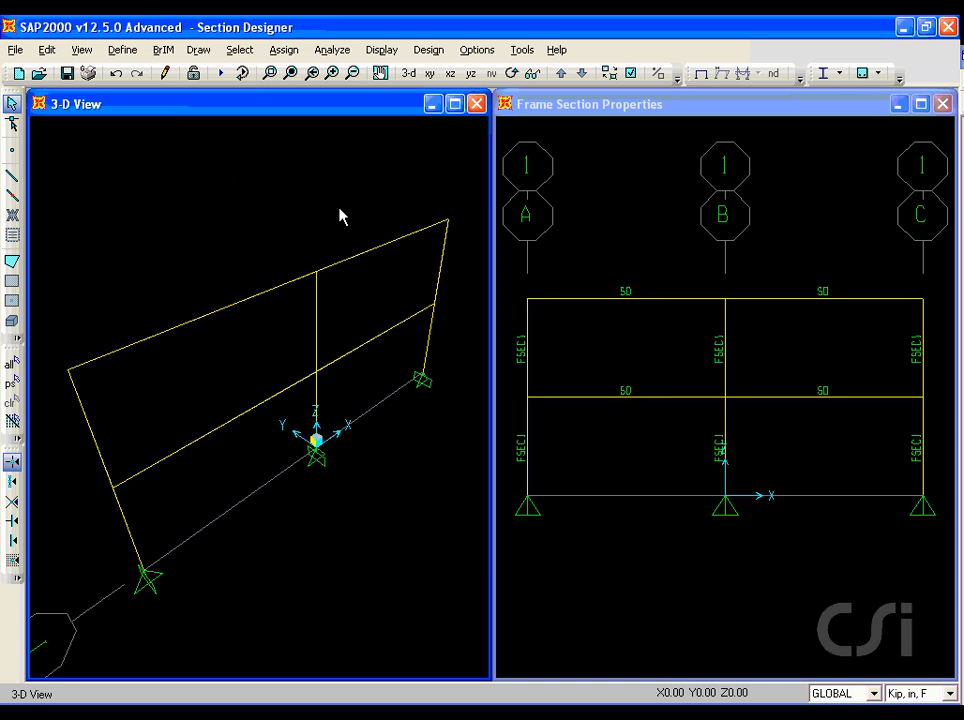
left_click(221, 74)
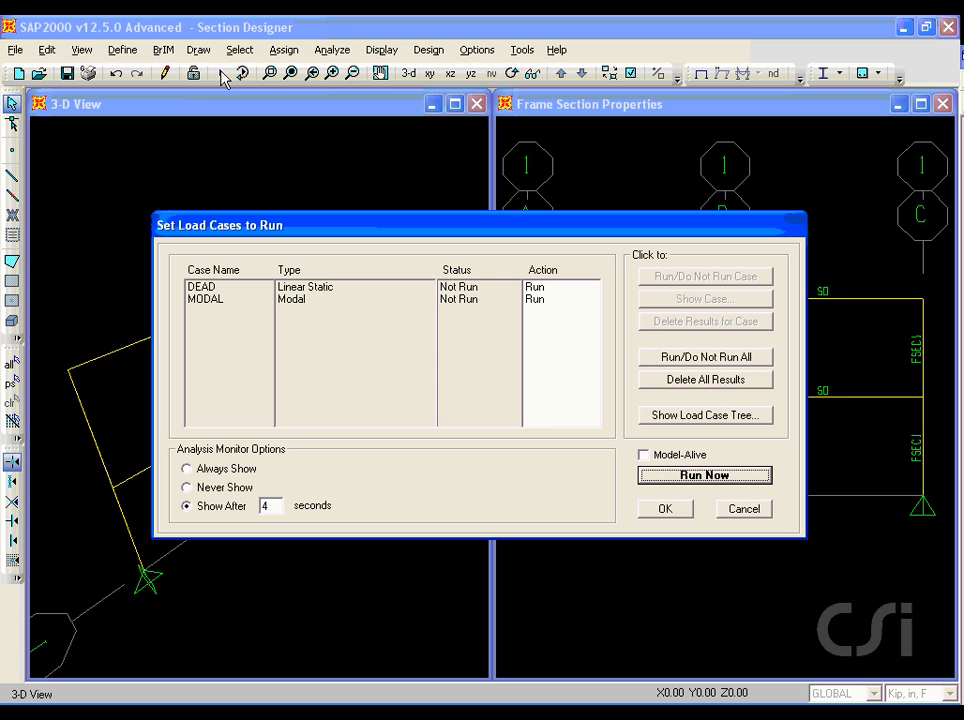
left_click(205, 299)
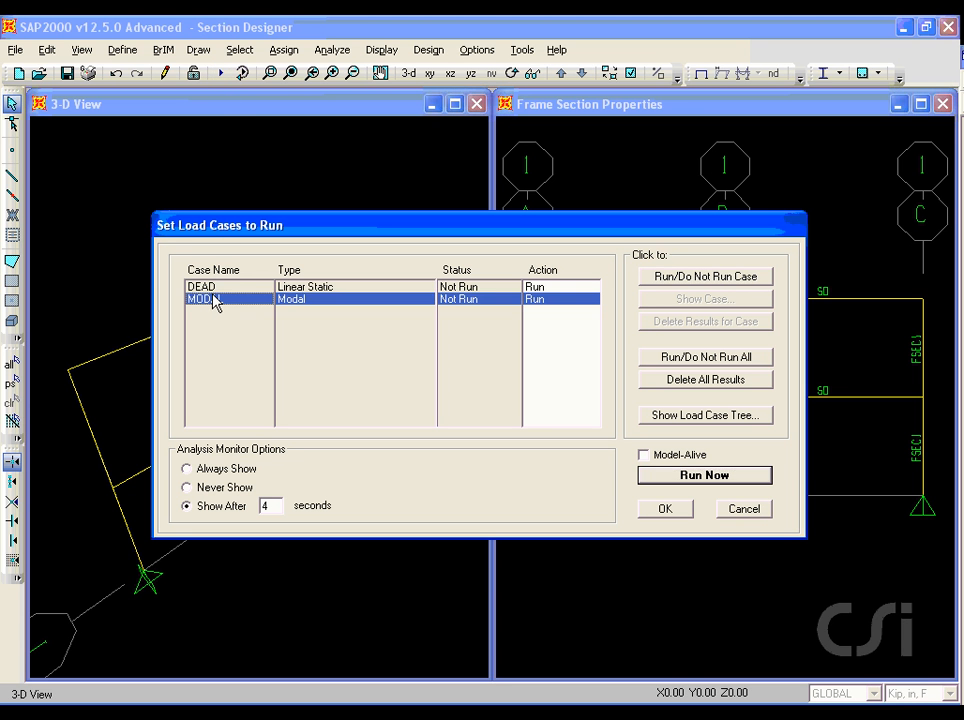
left_click(676, 278)
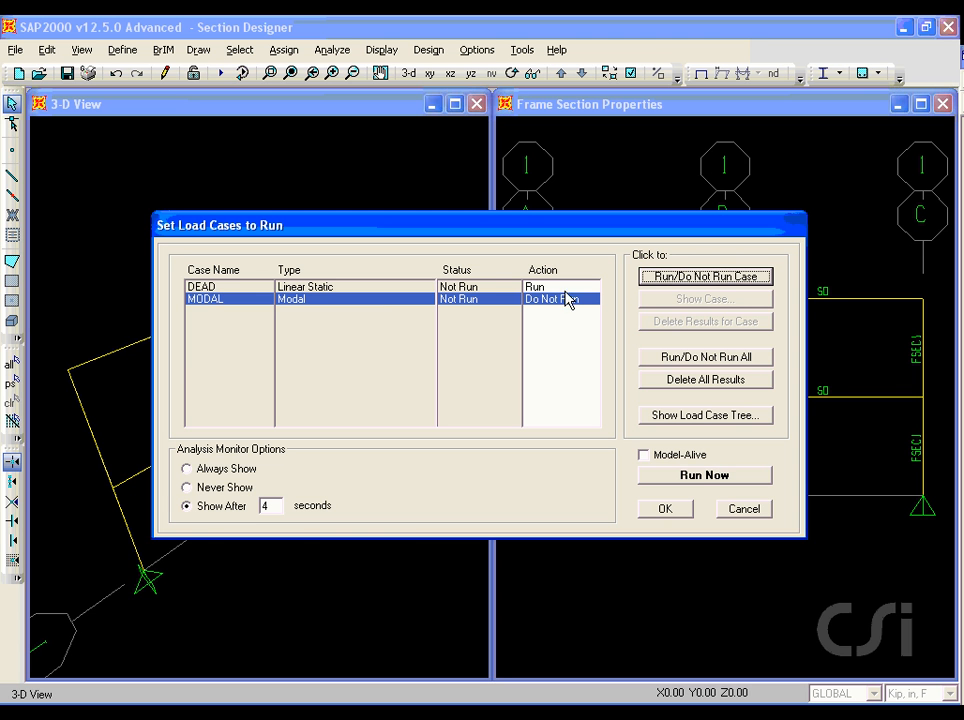
left_click(693, 480)
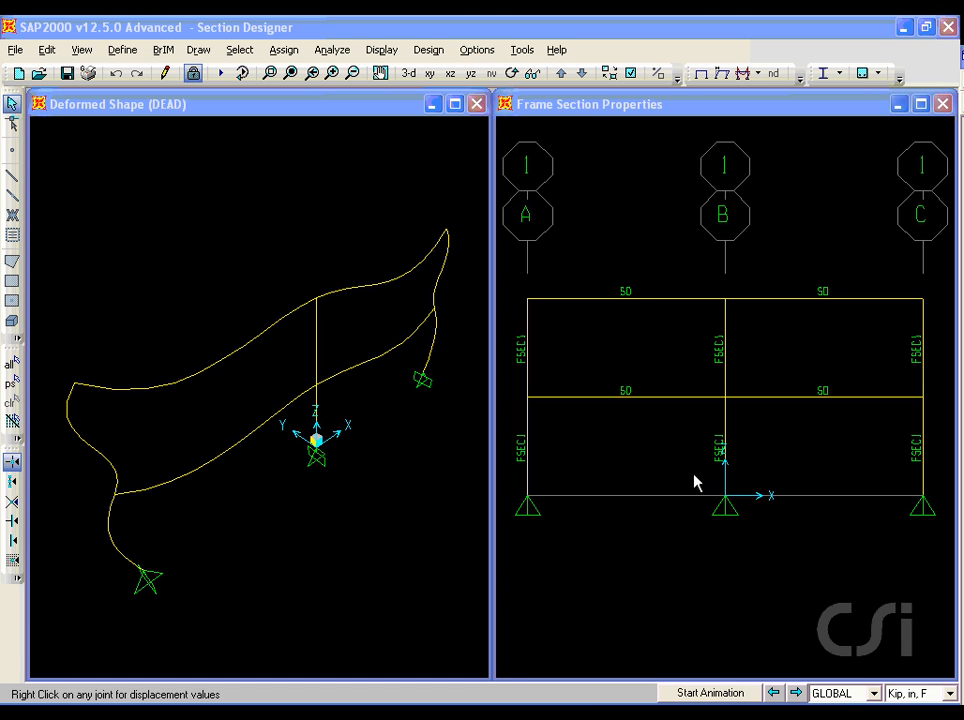
- Run the concrete frame design and check of the structure with the X-Z elevation view active
left_click(628, 262)
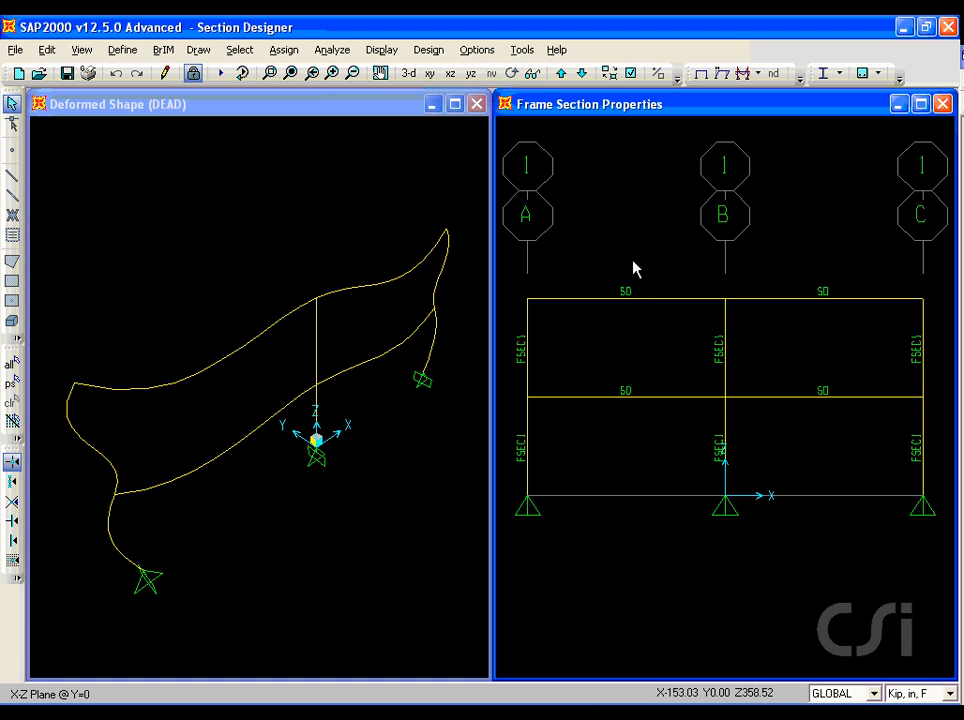
left_click(428, 50)
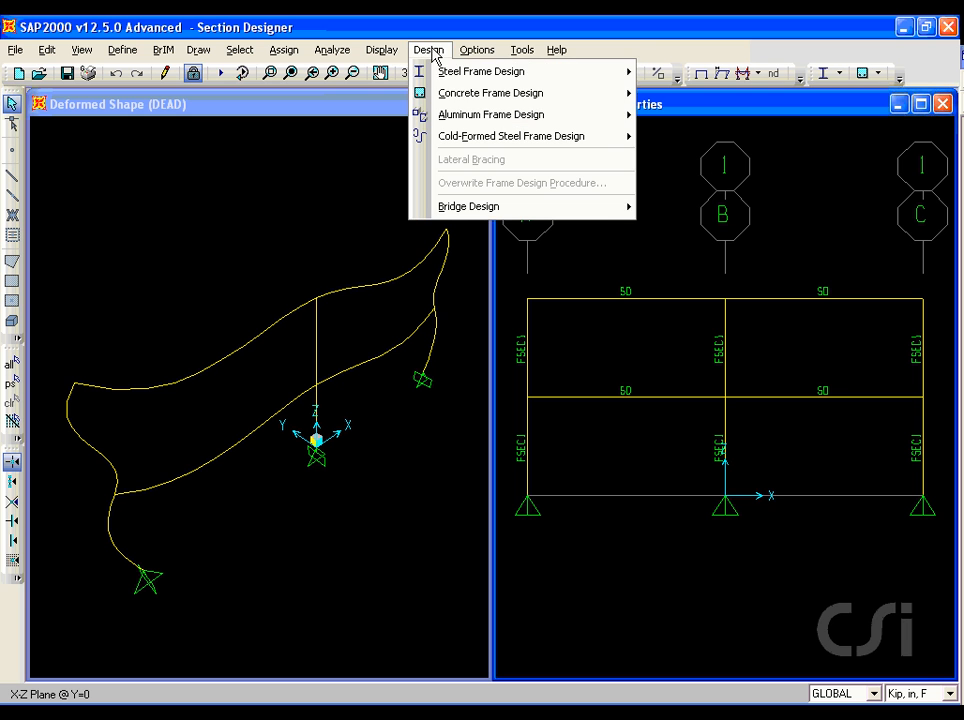
mouse_move(435, 97)
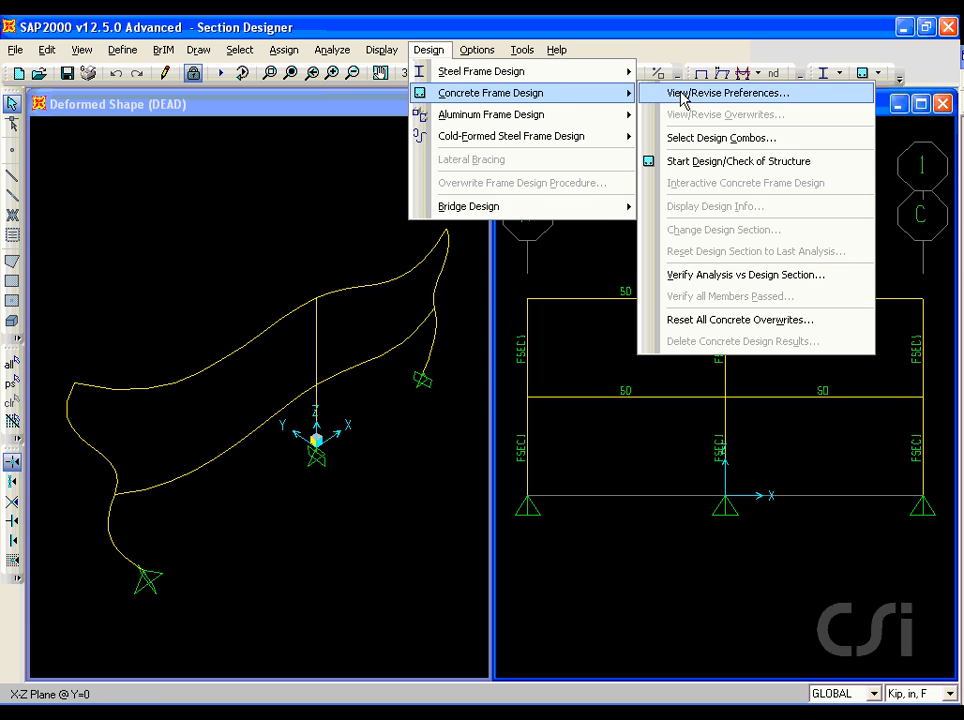
left_click(771, 162)
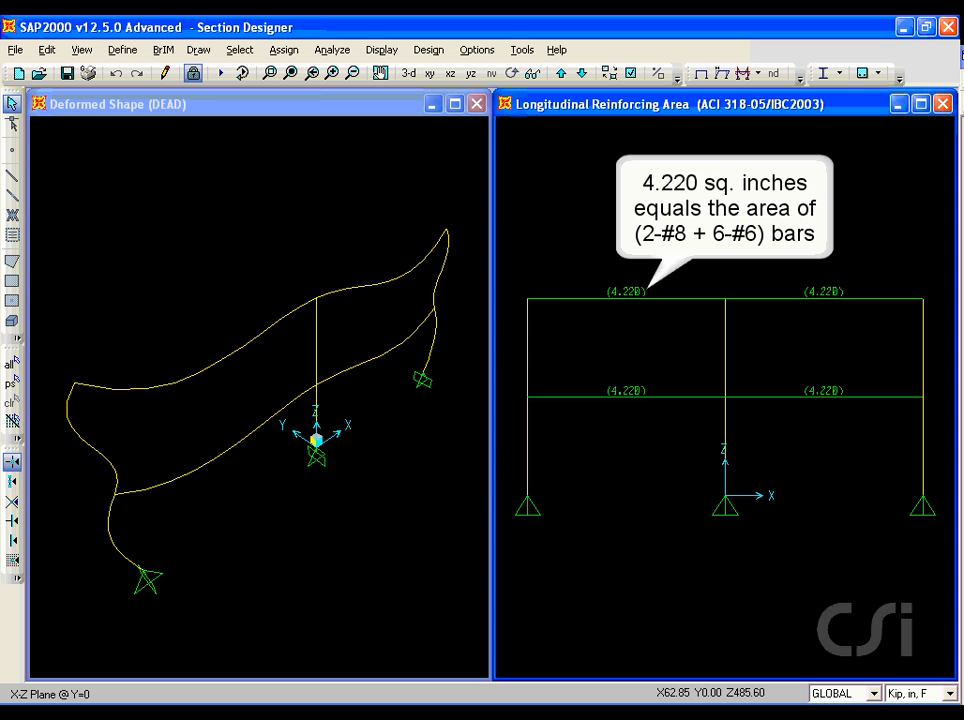
- Open the concrete check information for the upper beam between grids A and B, and review the design summary at station 288.00 for DCON1
right_click(652, 298)
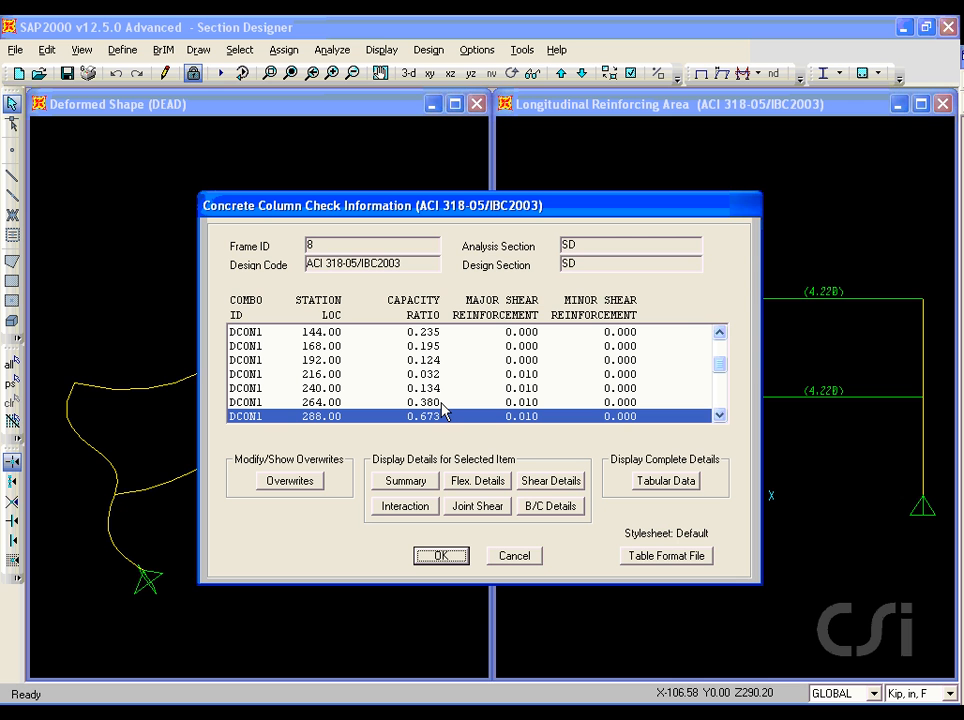
left_click(403, 482)
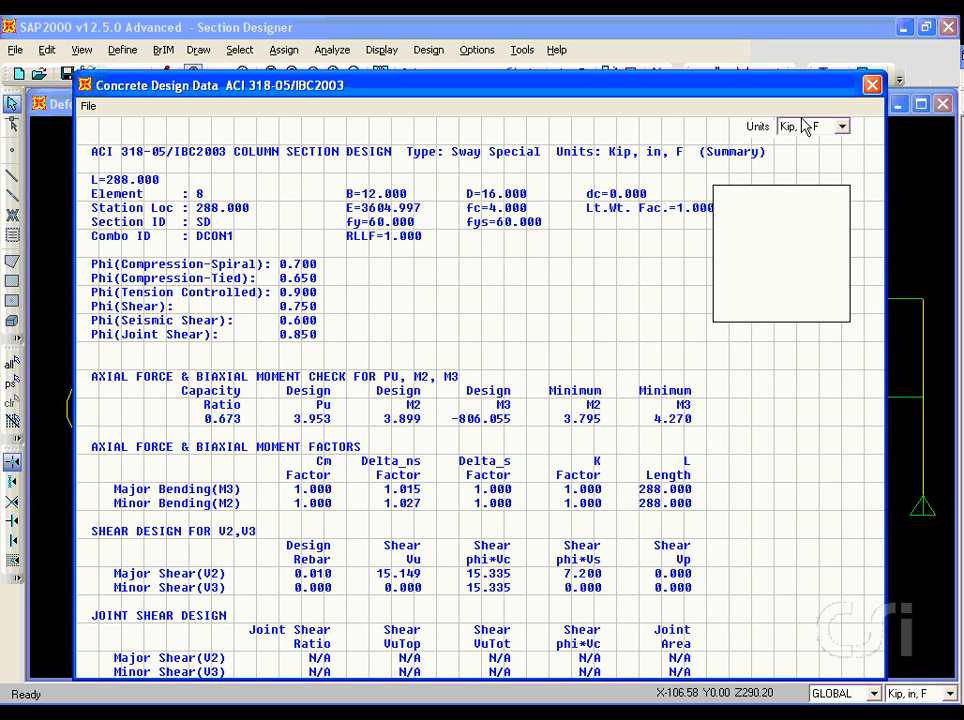
left_click(872, 86)
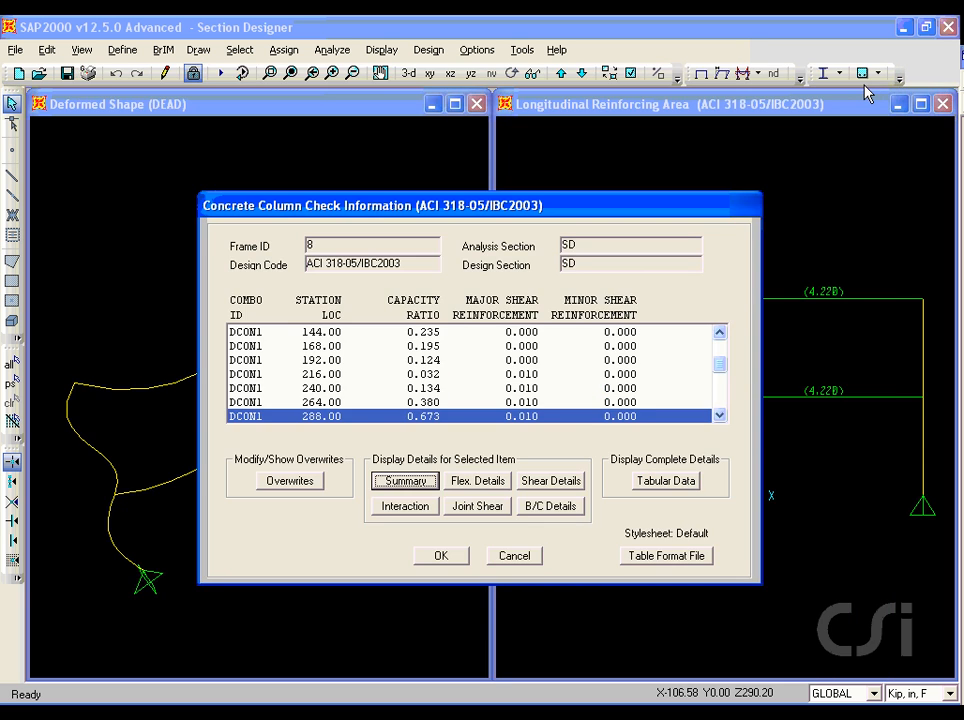
- Show the beam's complete tabular design data, examine the columns through to the error messages, and close the table and the check information
left_click(667, 481)
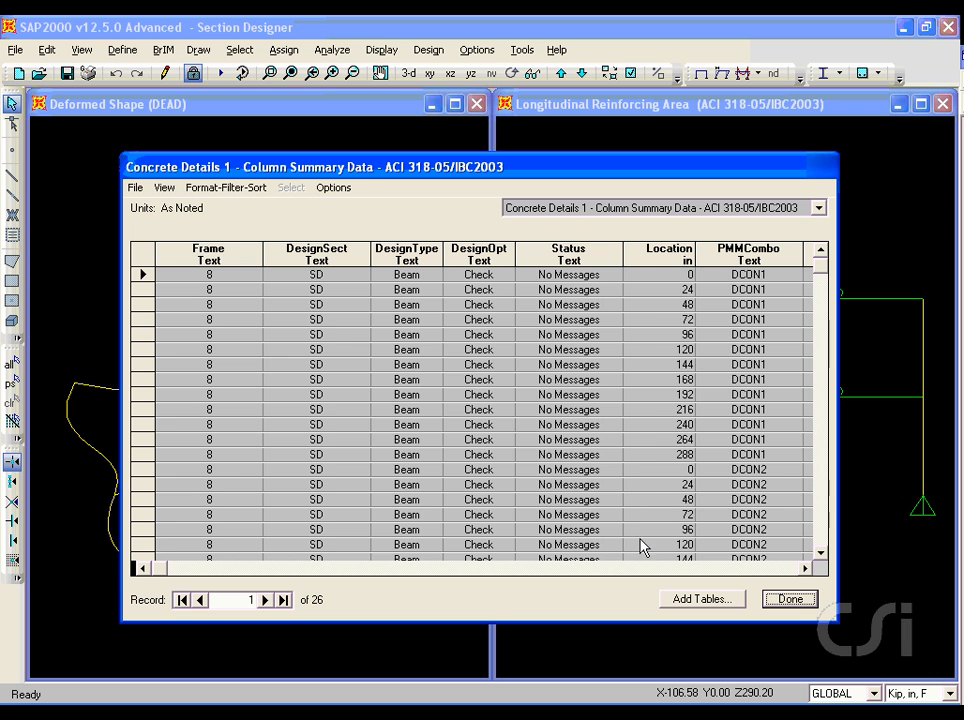
left_click(806, 569)
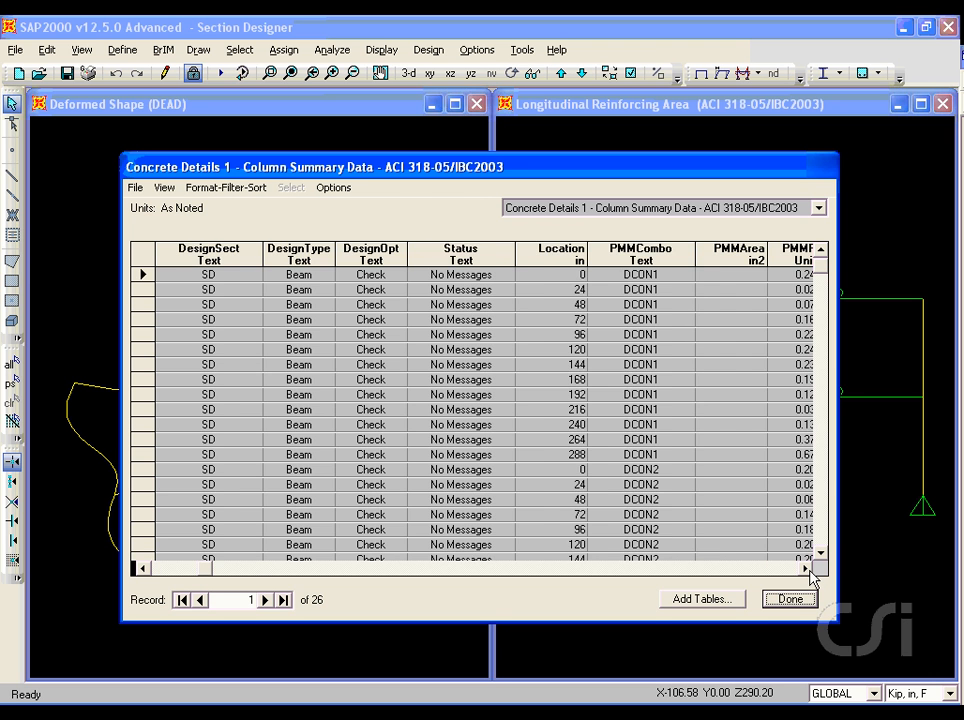
left_click(806, 569)
left_click(806, 569)
left_click(806, 569)
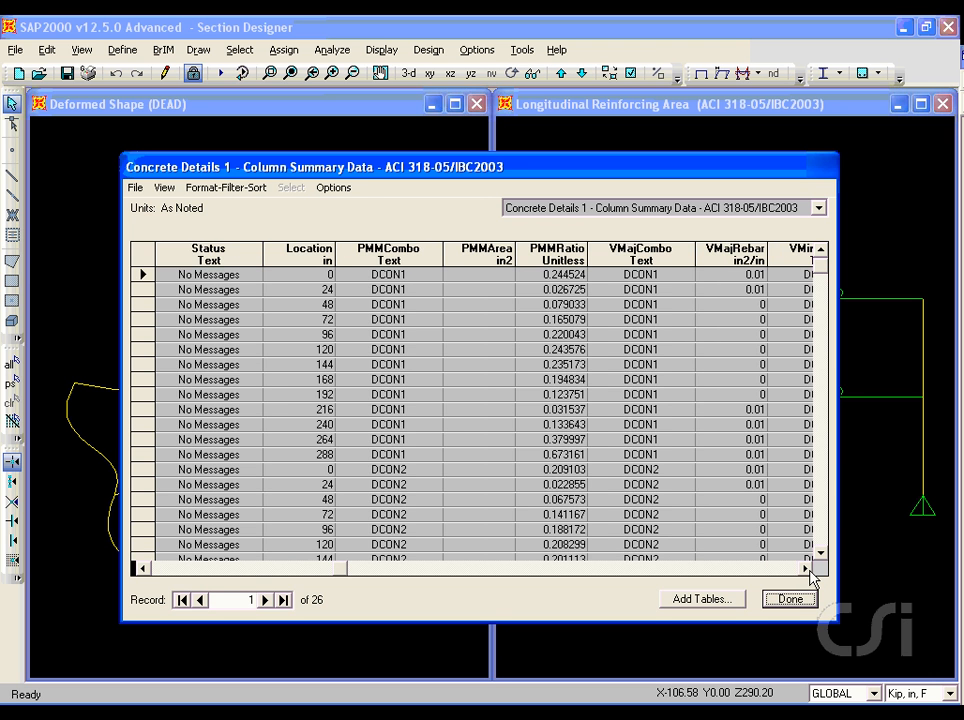
left_click(806, 569)
left_click(806, 569)
left_click(806, 569)
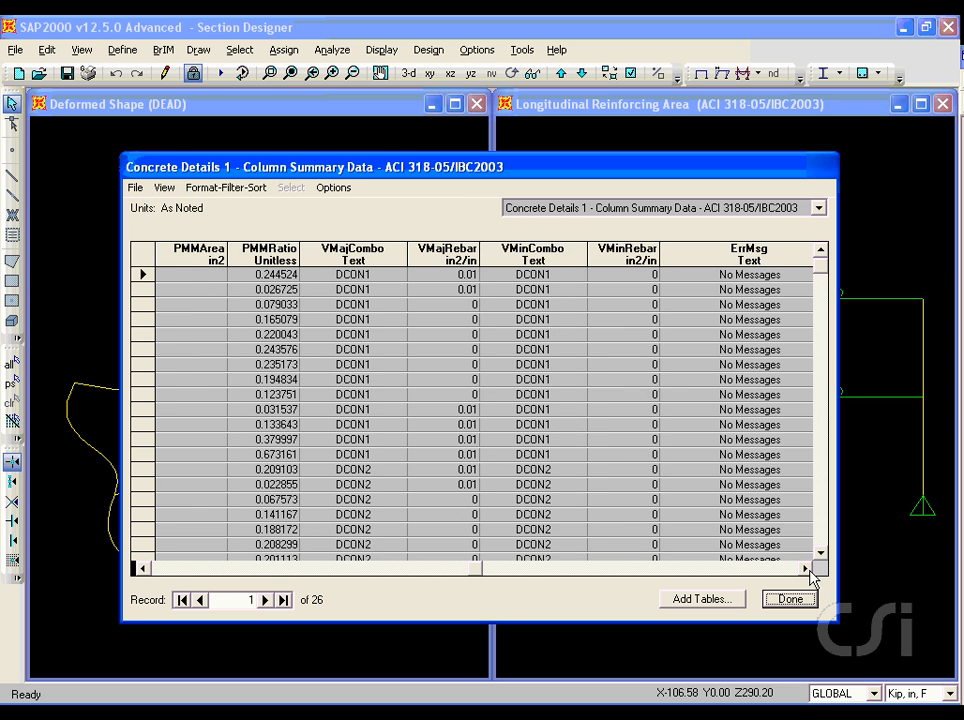
left_click(787, 602)
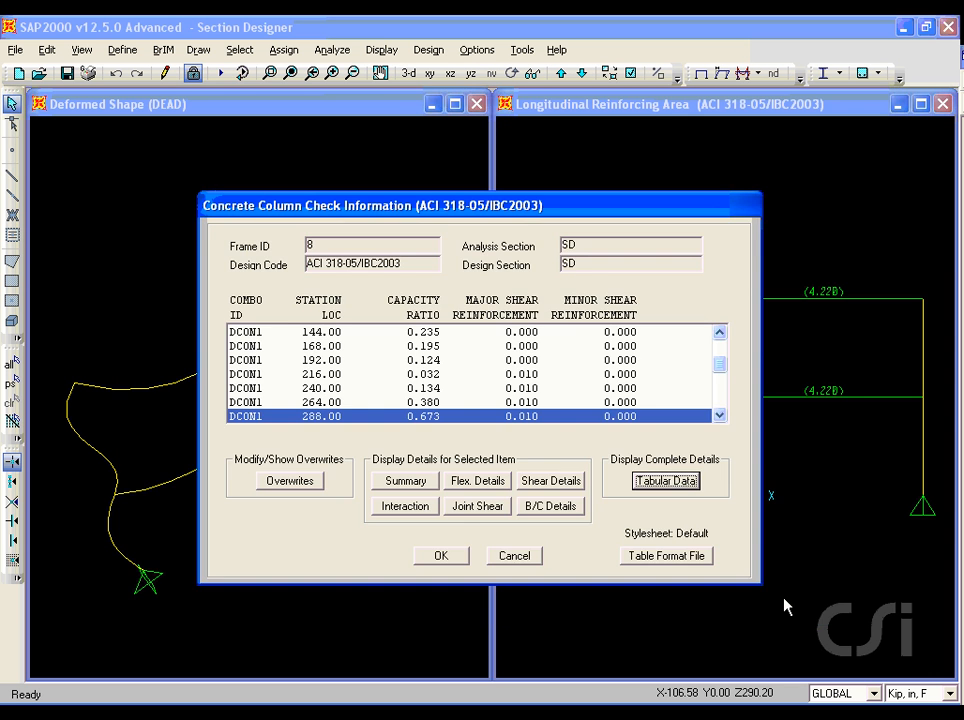
left_click(455, 561)
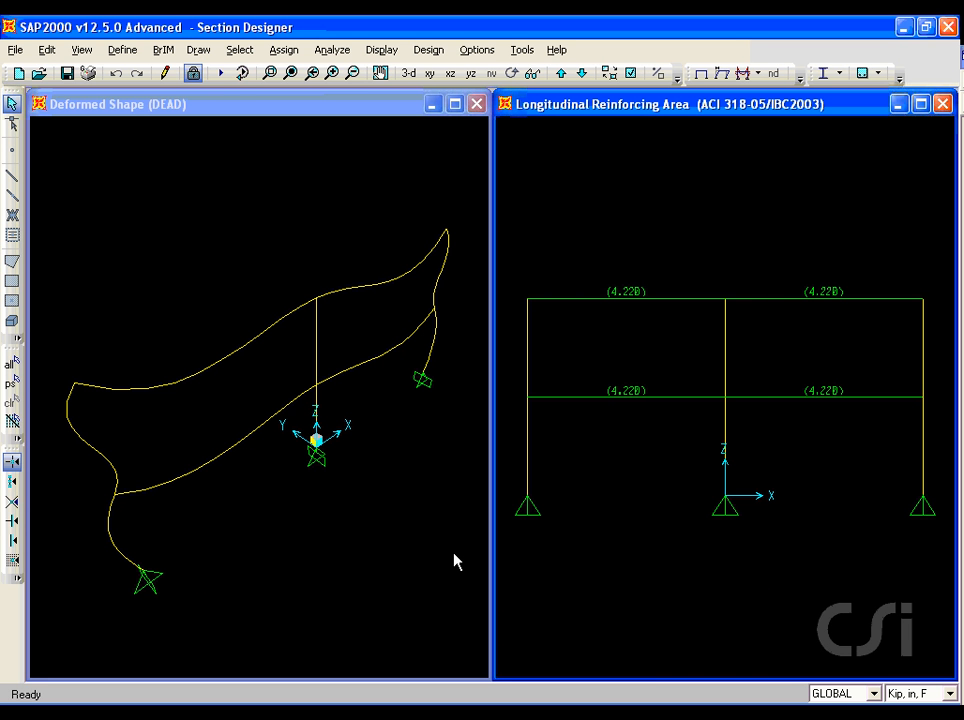